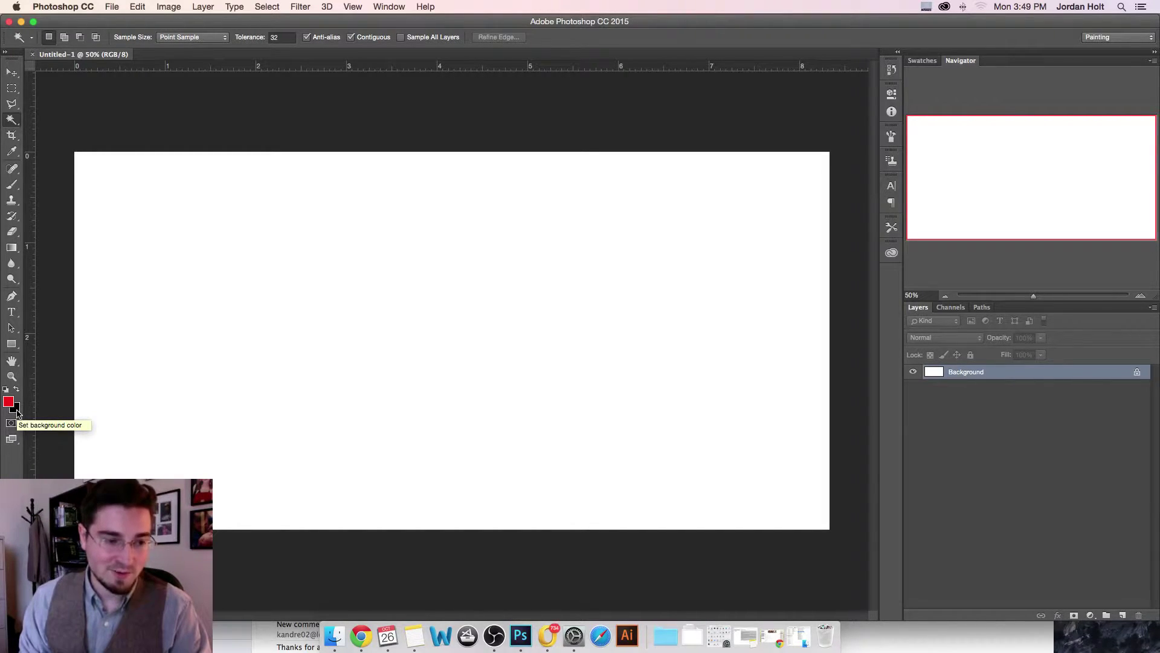
# Step: Set the background colour to the neutral grey 6a6a6a
pyautogui.click(17, 413)
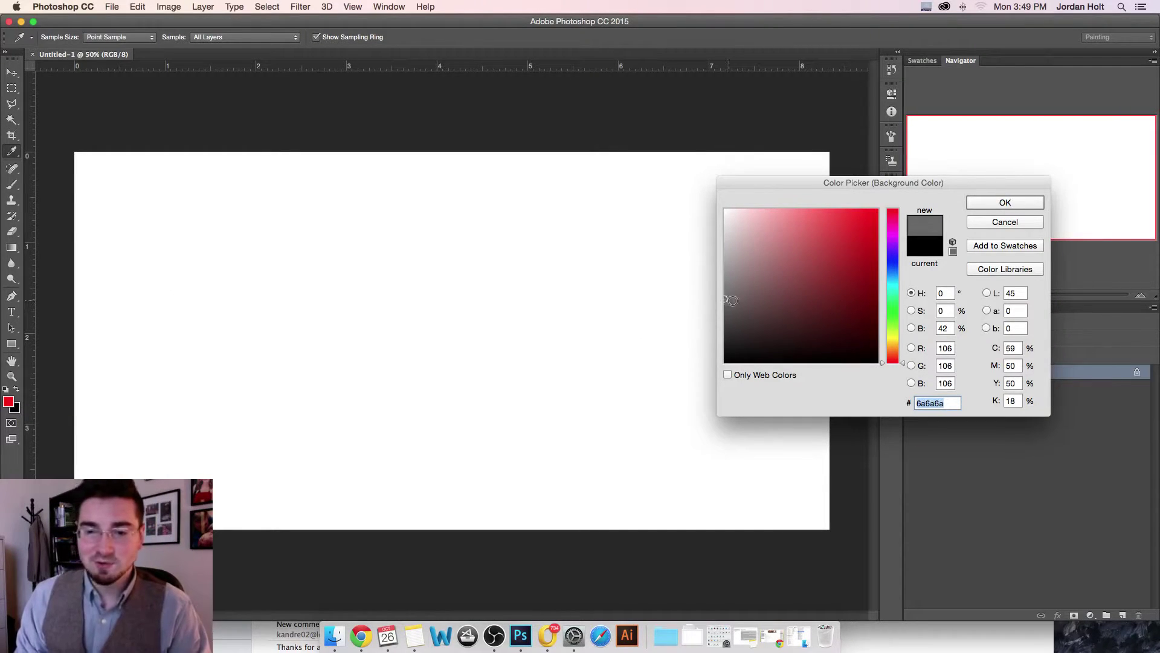
pyautogui.click(1005, 202)
pyautogui.press('w')
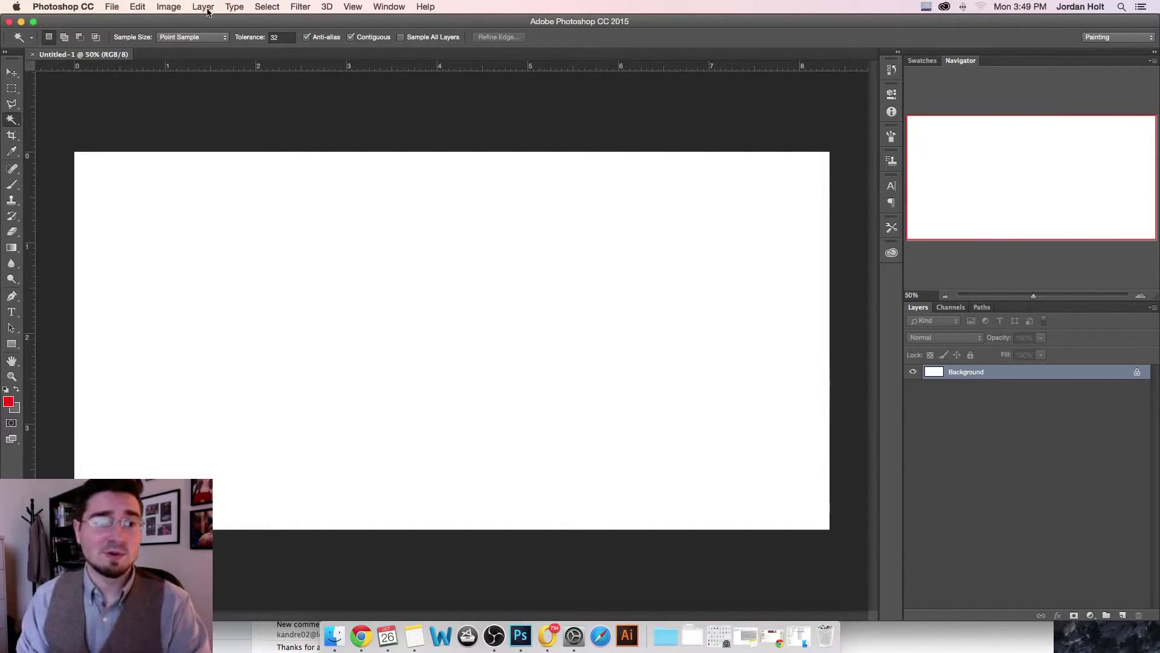
# Step: Enlarge the canvas to 3500 by 2250 pixels from the centre, filling the extension with the background colour
pyautogui.click(161, 6)
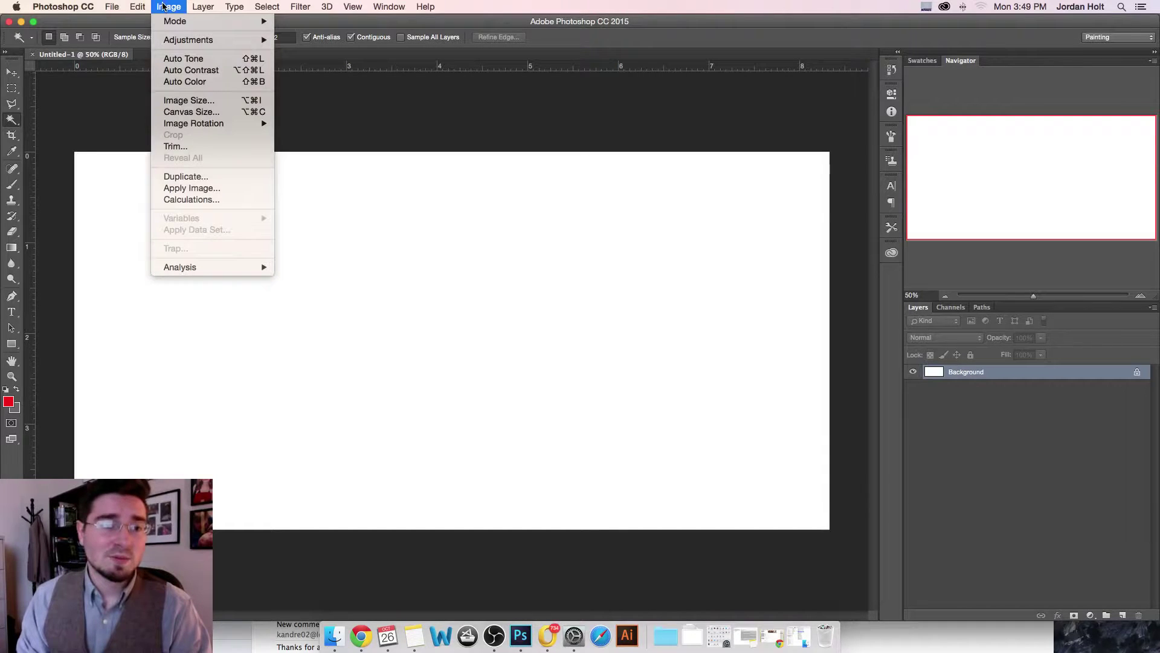
pyautogui.click(185, 113)
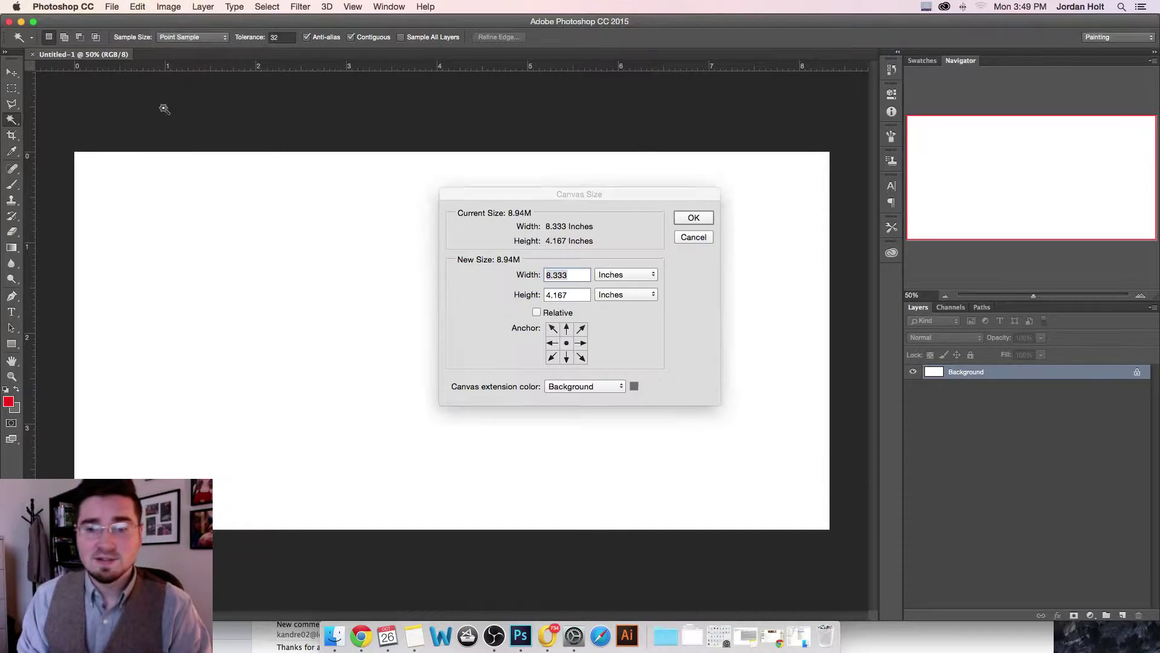
pyautogui.click(606, 278)
pyautogui.click(611, 263)
pyautogui.click(575, 273)
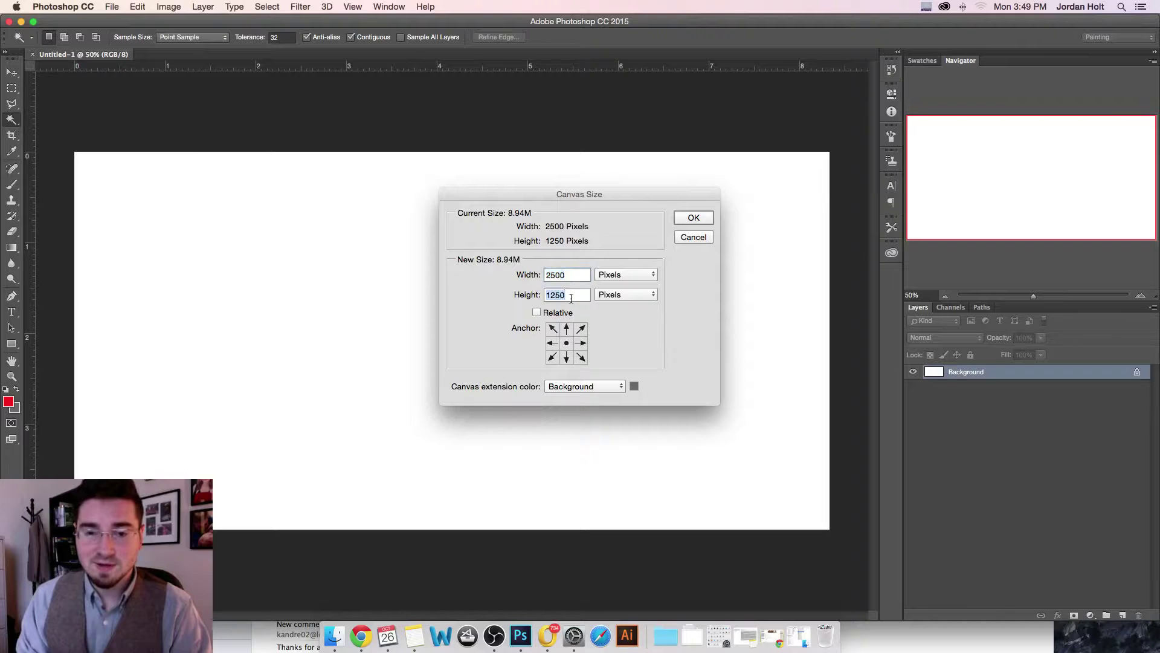
pyautogui.doubleClick(574, 273)
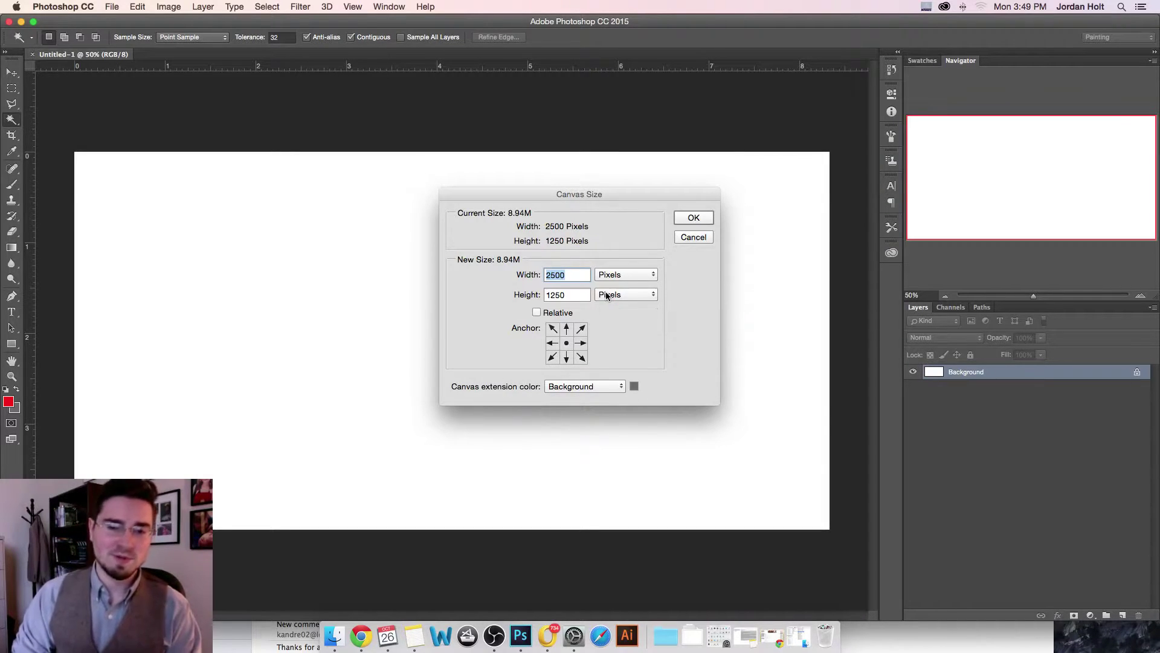
pyautogui.write('3500')
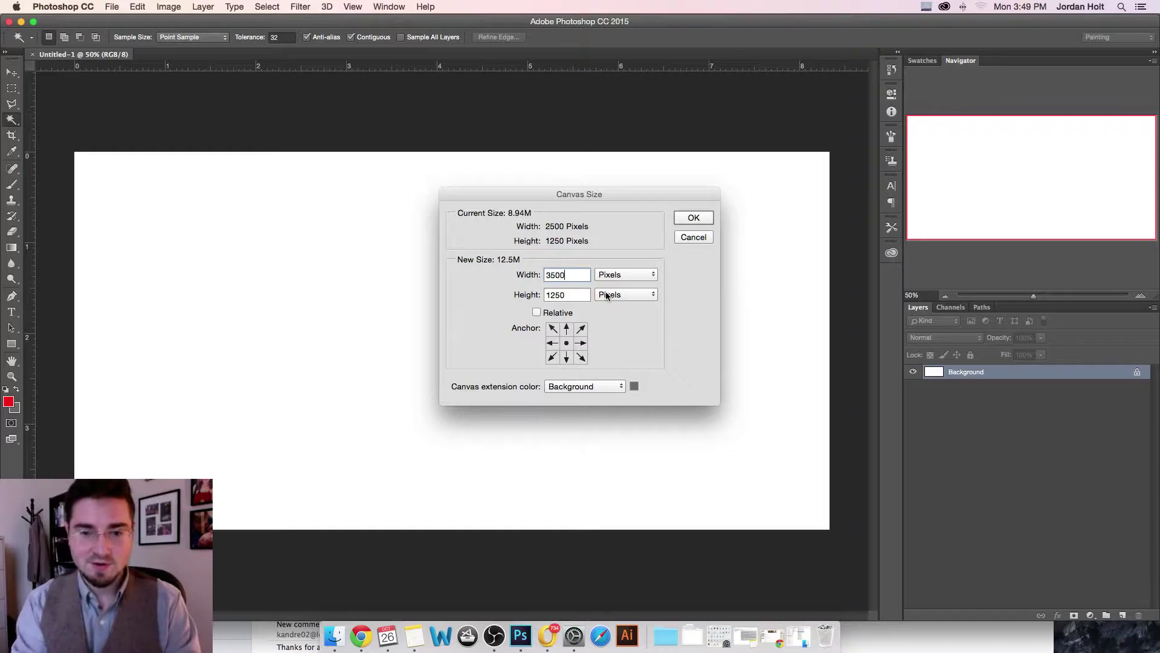
pyautogui.press('Tab')
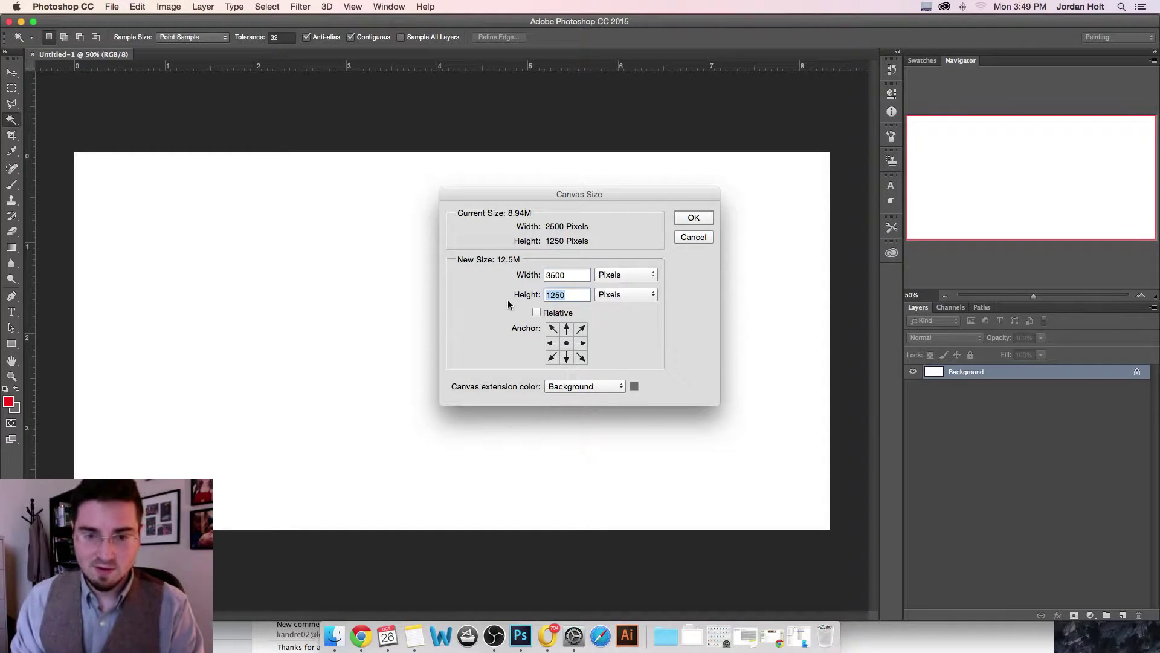
pyautogui.write('2250')
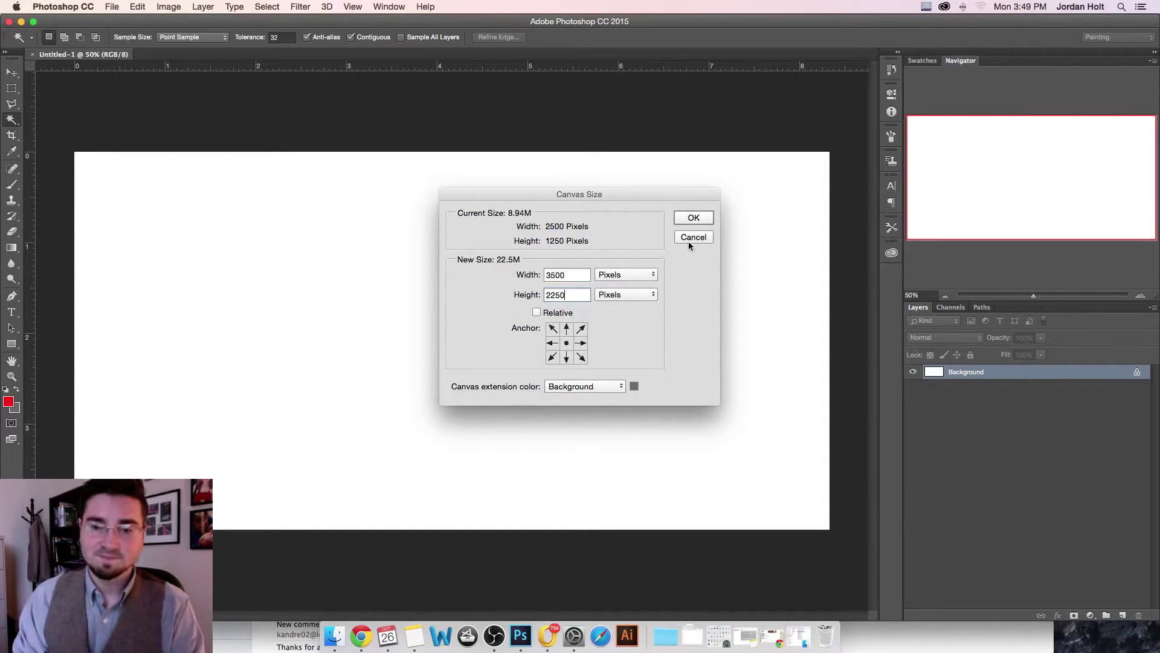
pyautogui.click(698, 216)
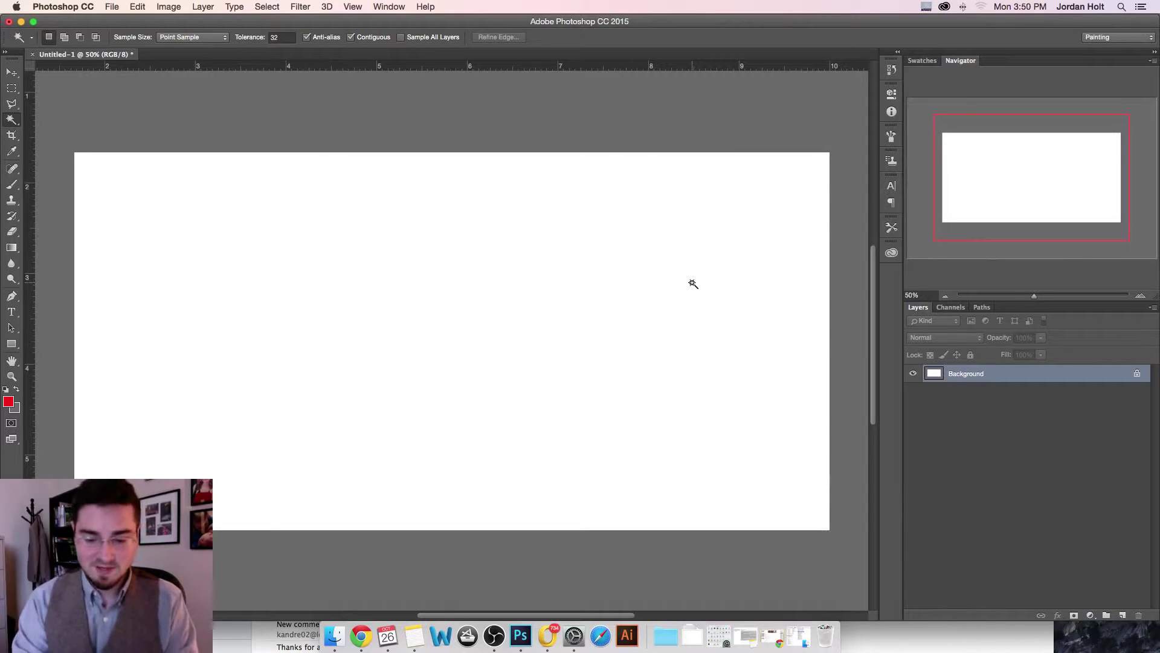
pyautogui.press('super+minus')
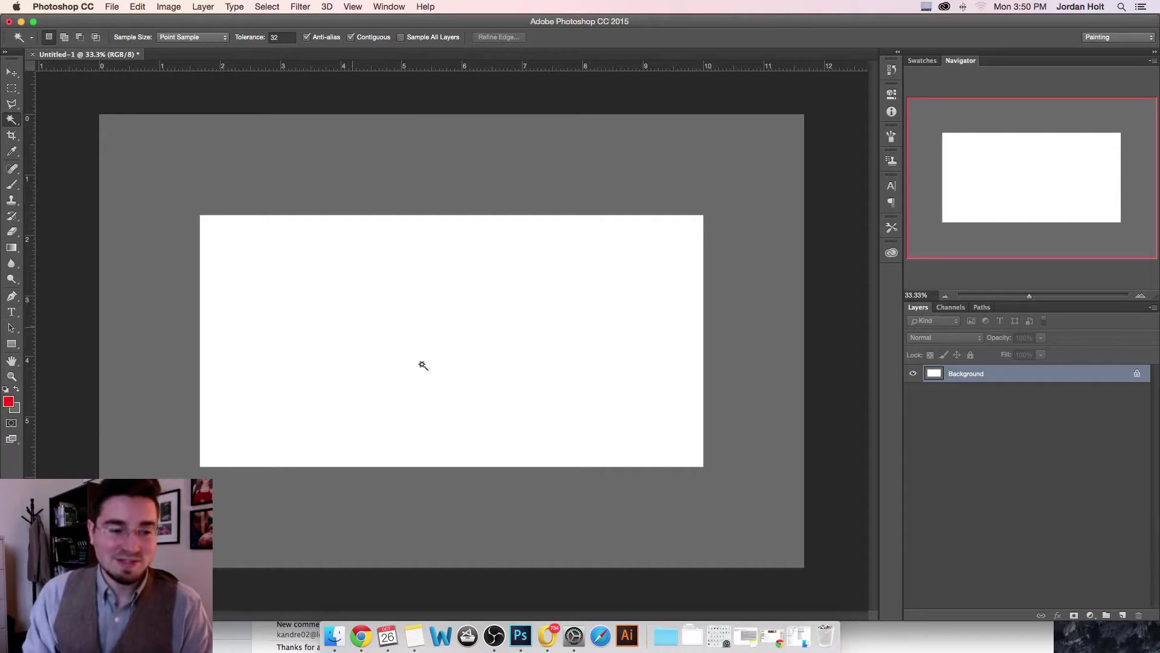
# Step: Draw a red horizontal horizon line, 2 px thick and about 3540 px long, across the canvas through the white area's upper part
pyautogui.click(11, 347)
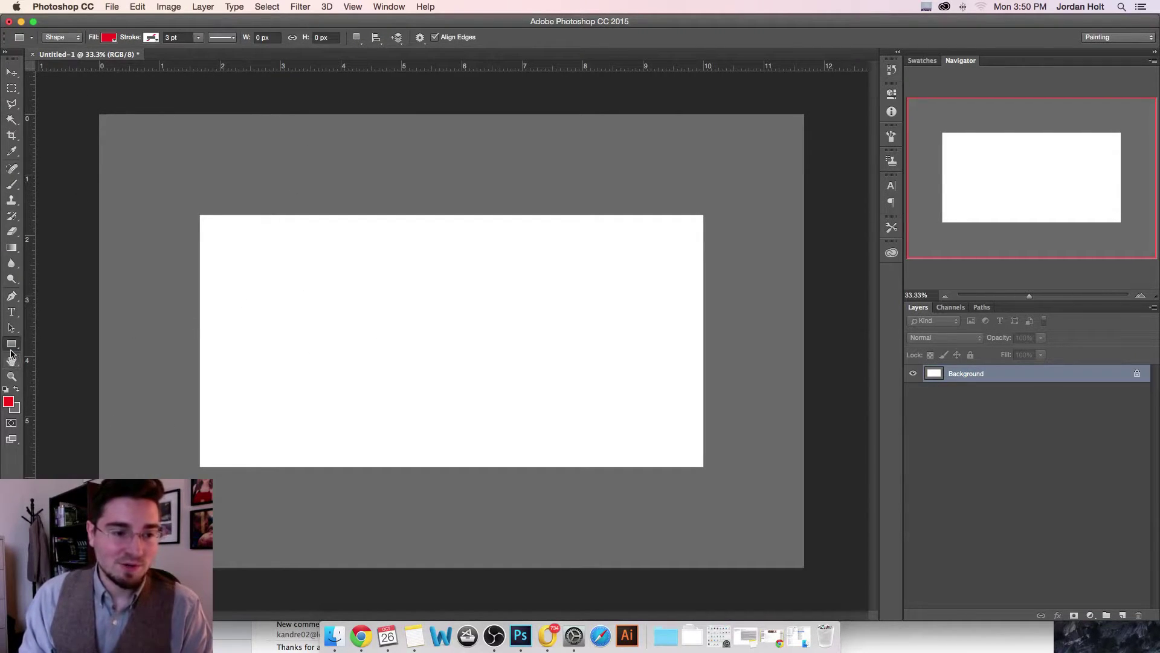
pyautogui.click(12, 344)
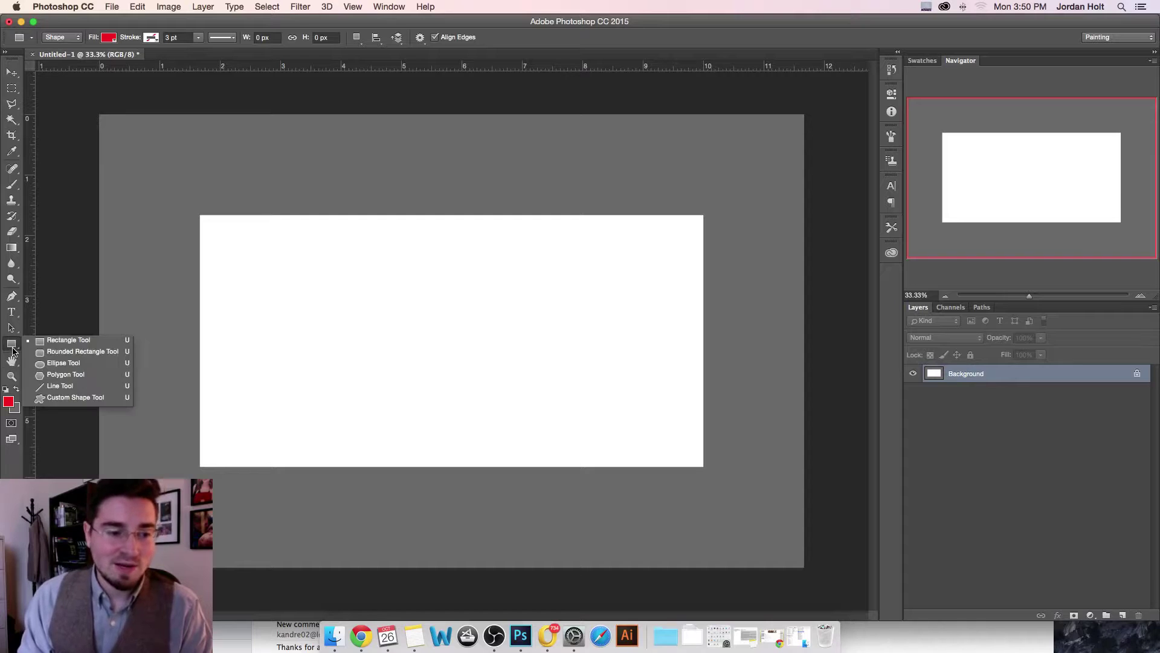
pyautogui.click(52, 392)
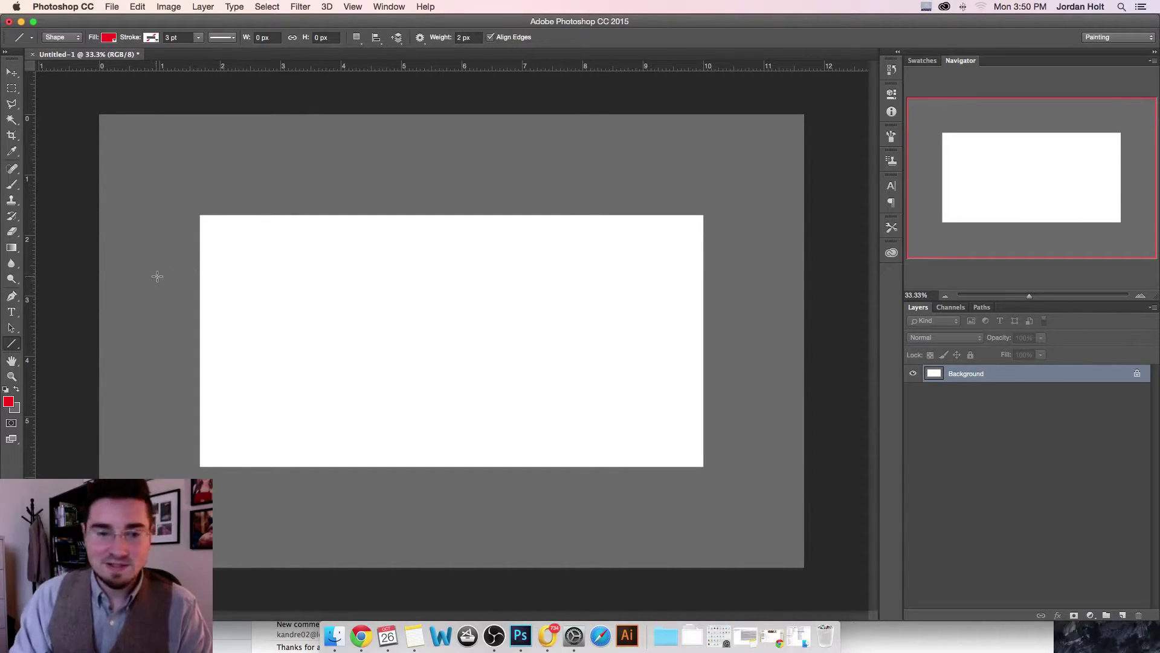
pyautogui.moveTo(128, 288); pyautogui.dragTo(804, 343)
pyautogui.press('super+z')
pyautogui.moveTo(91, 279); pyautogui.dragTo(805, 323)
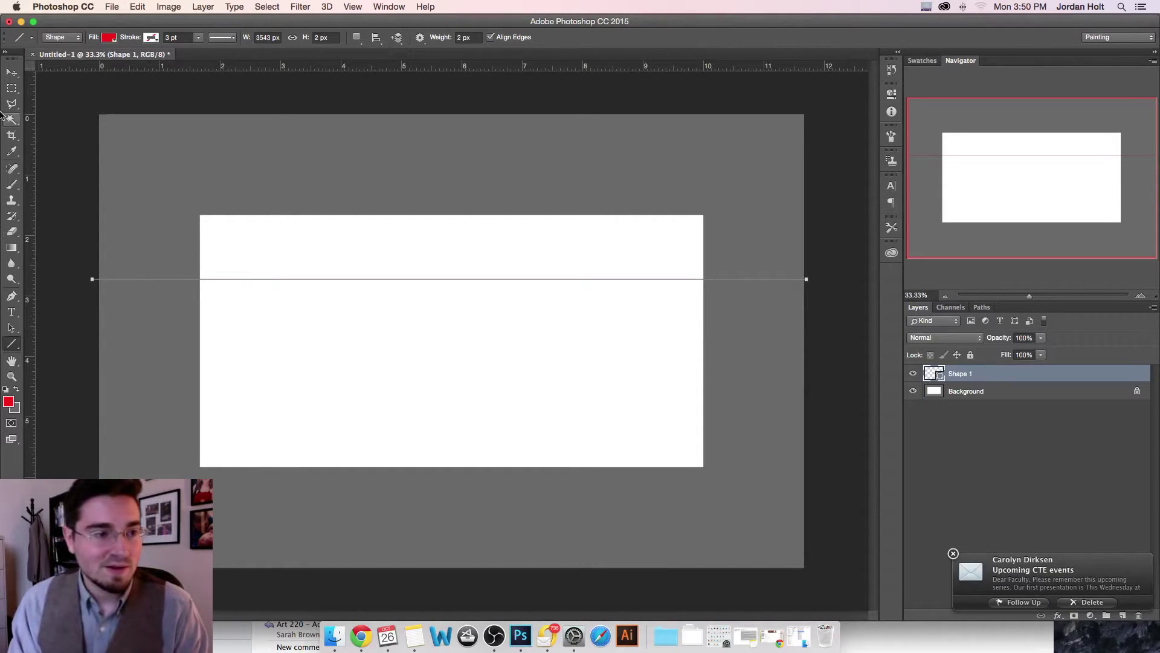
pyautogui.click(11, 71)
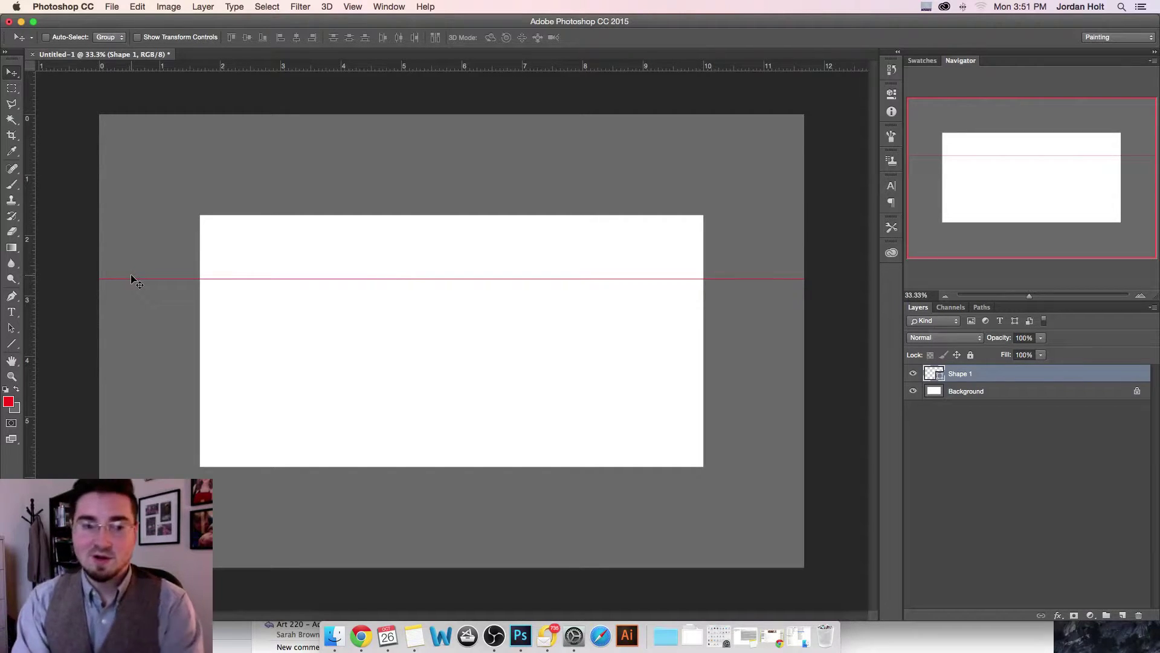
# Step: On a new layer, brush a red dot at the middle of the horizon line and handwrite the label VP above it
pyautogui.click(15, 194)
pyautogui.click(11, 184)
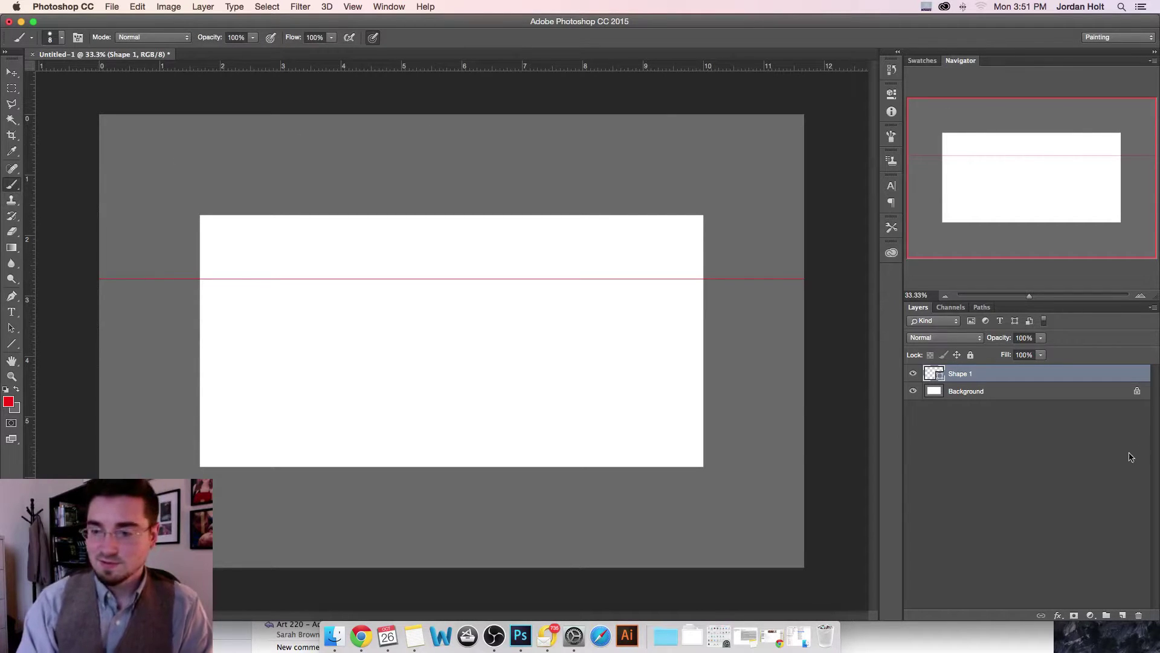
pyautogui.click(1122, 615)
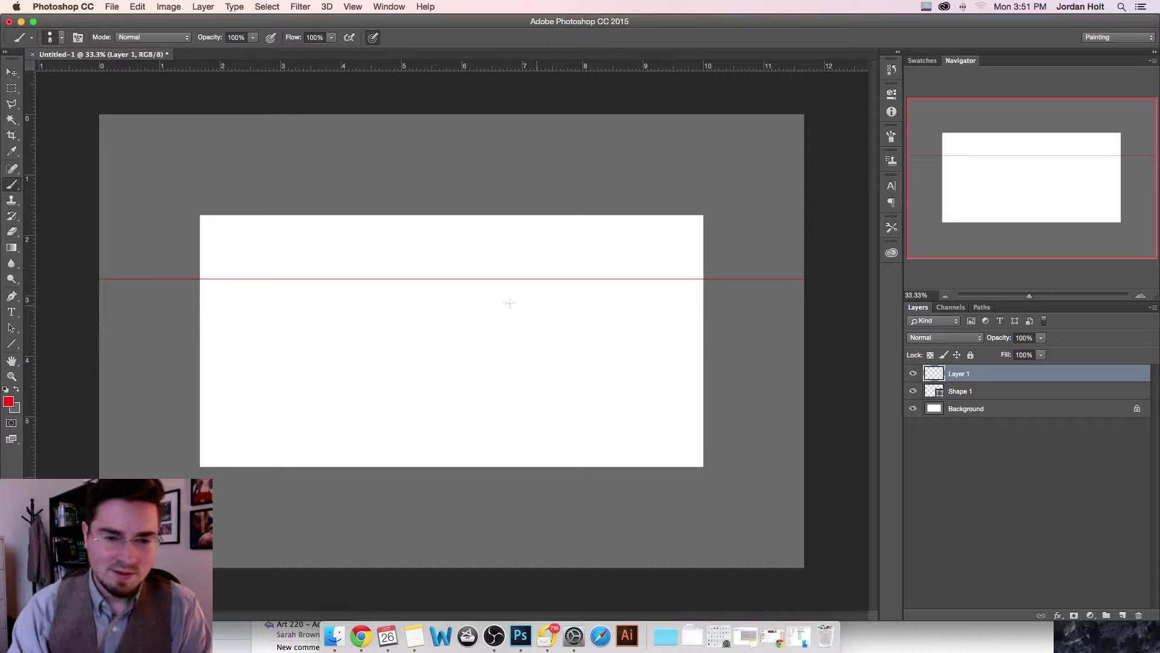
pyautogui.click(447, 277)
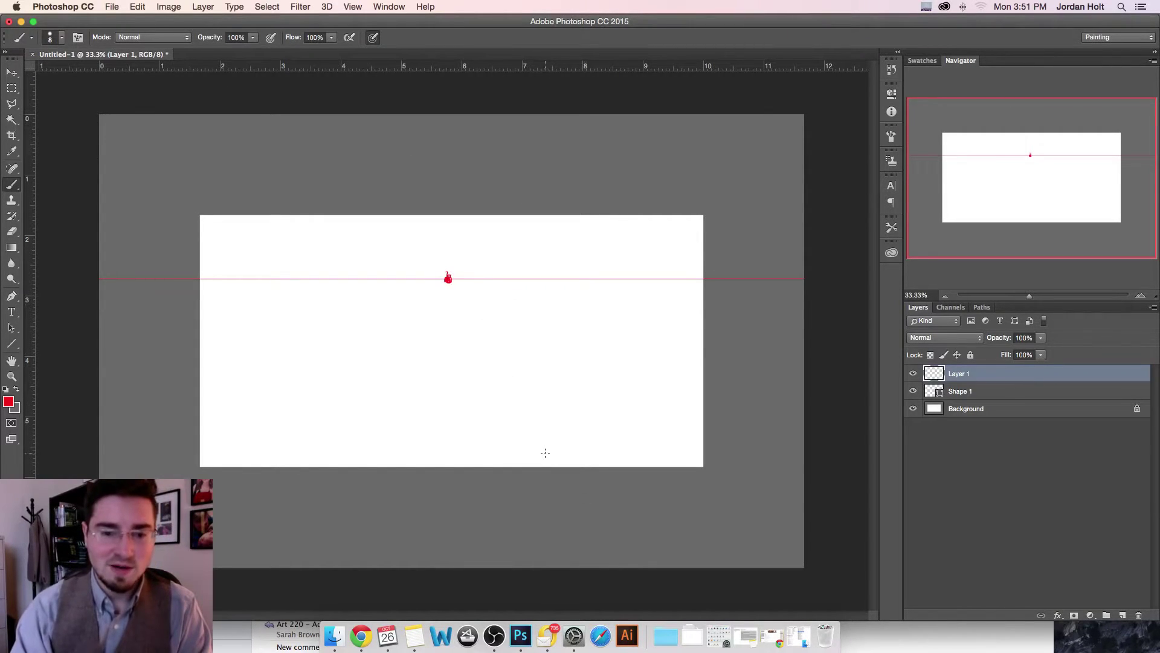
pyautogui.moveTo(451, 260); pyautogui.dragTo(464, 257)
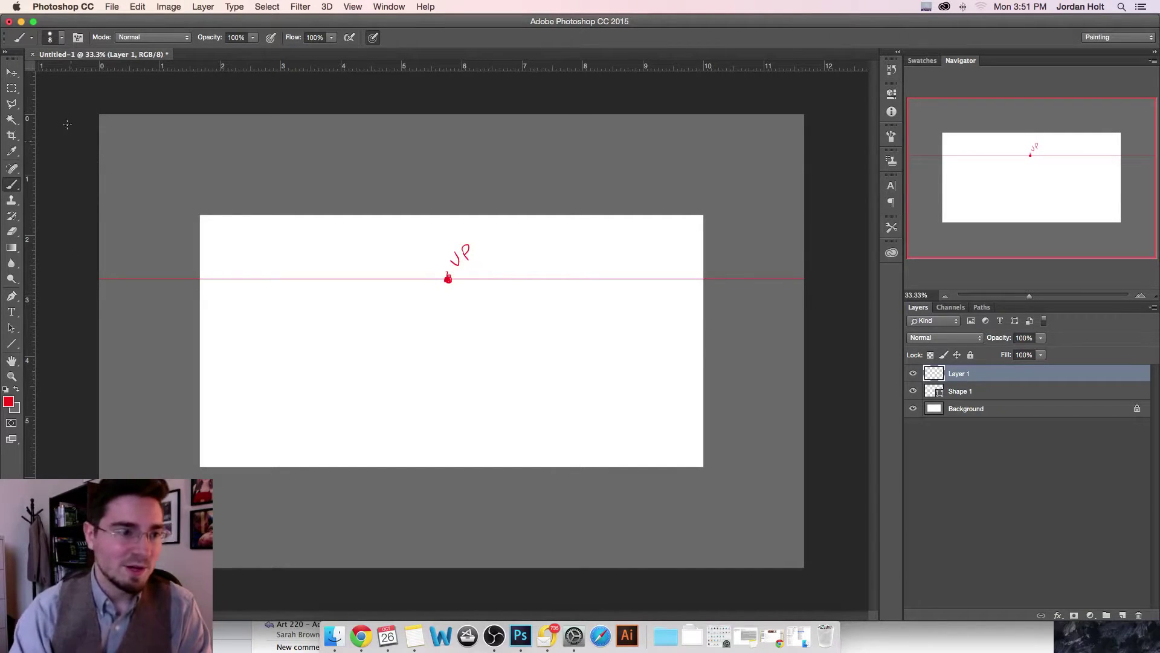
pyautogui.click(12, 72)
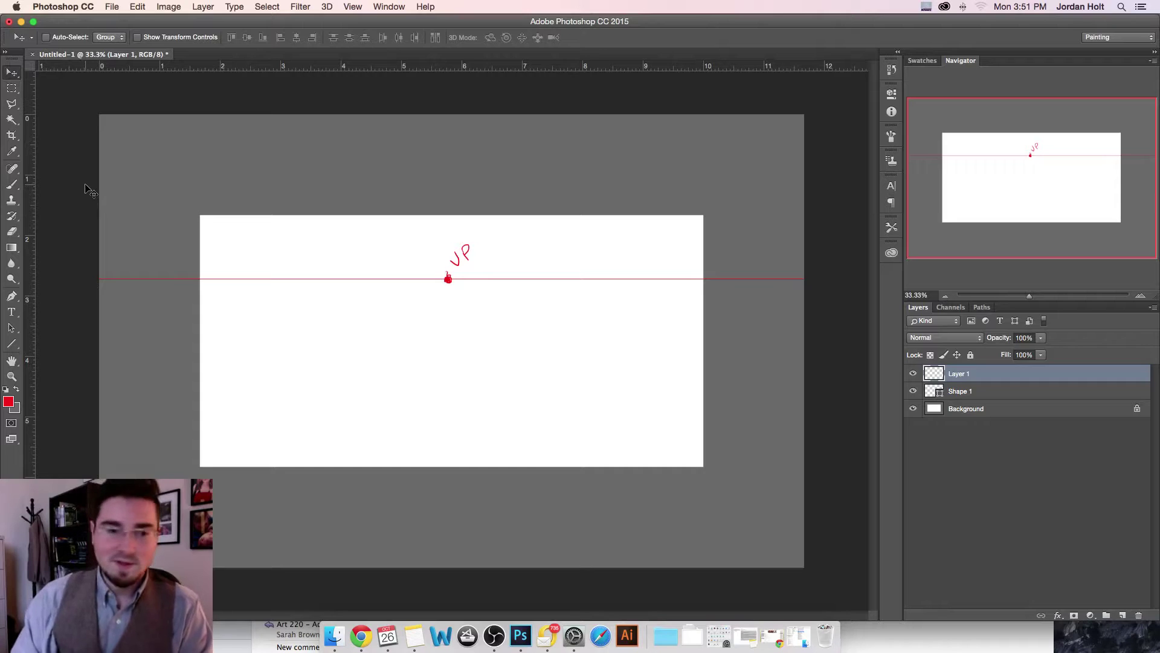
# Step: Draw a vertical 2 px line about 1380 px down from the vanishing point and brush a dot labelled SP at its lower end on Layer 1
pyautogui.click(12, 343)
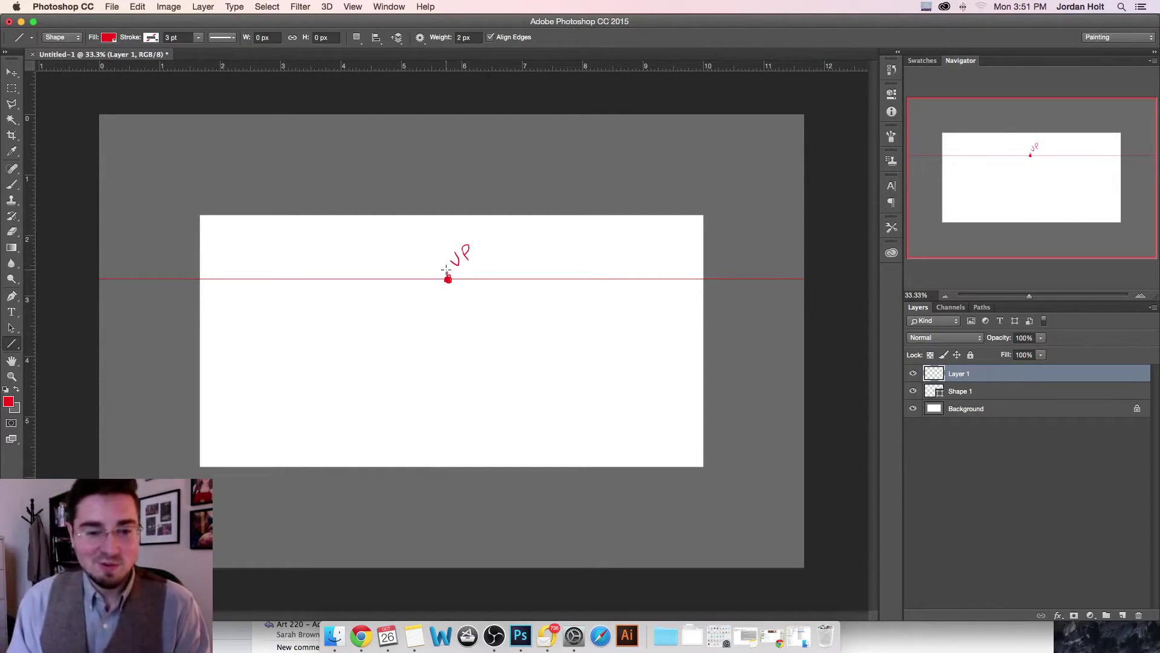
pyautogui.moveTo(447, 278); pyautogui.dragTo(474, 553)
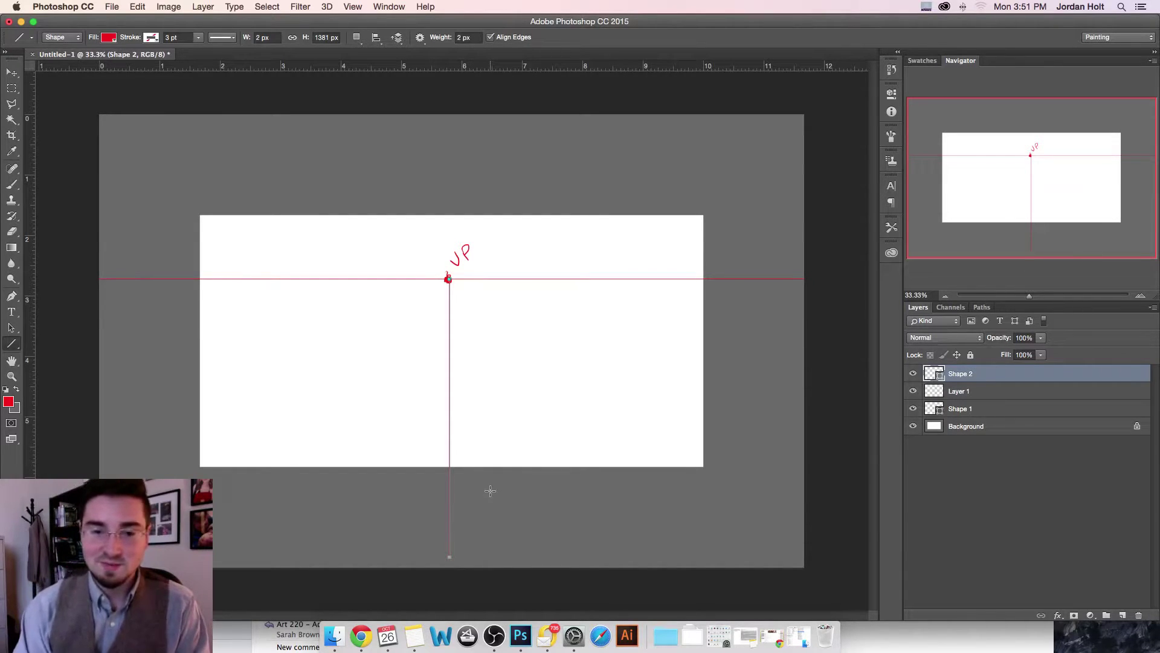
pyautogui.click(11, 185)
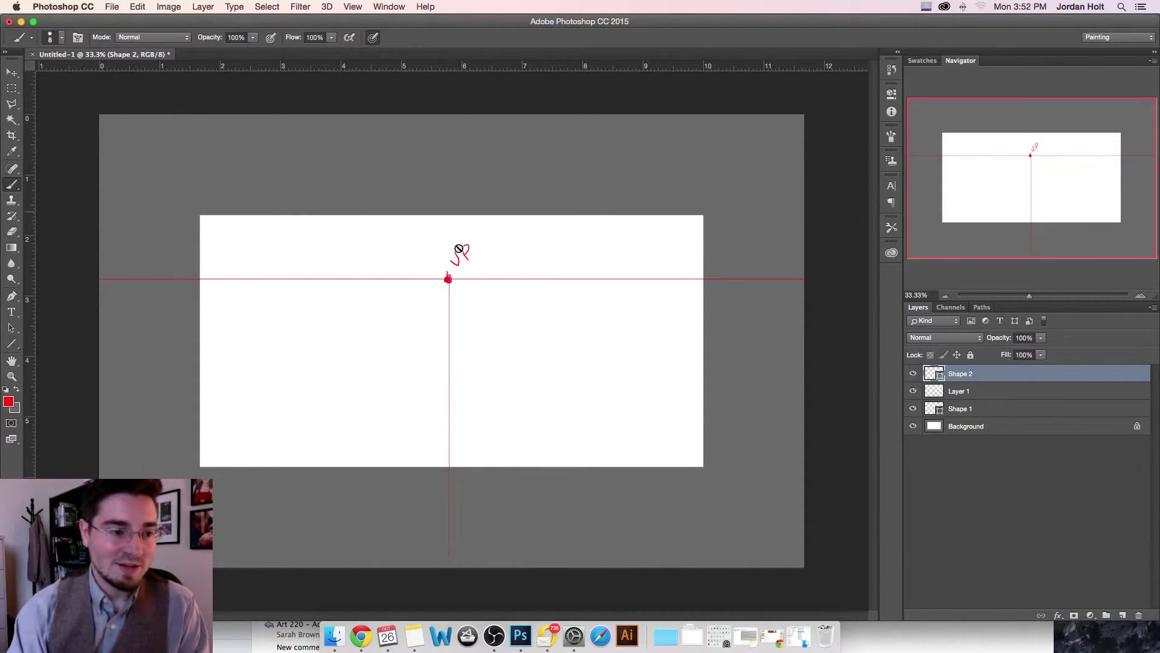
pyautogui.click(989, 397)
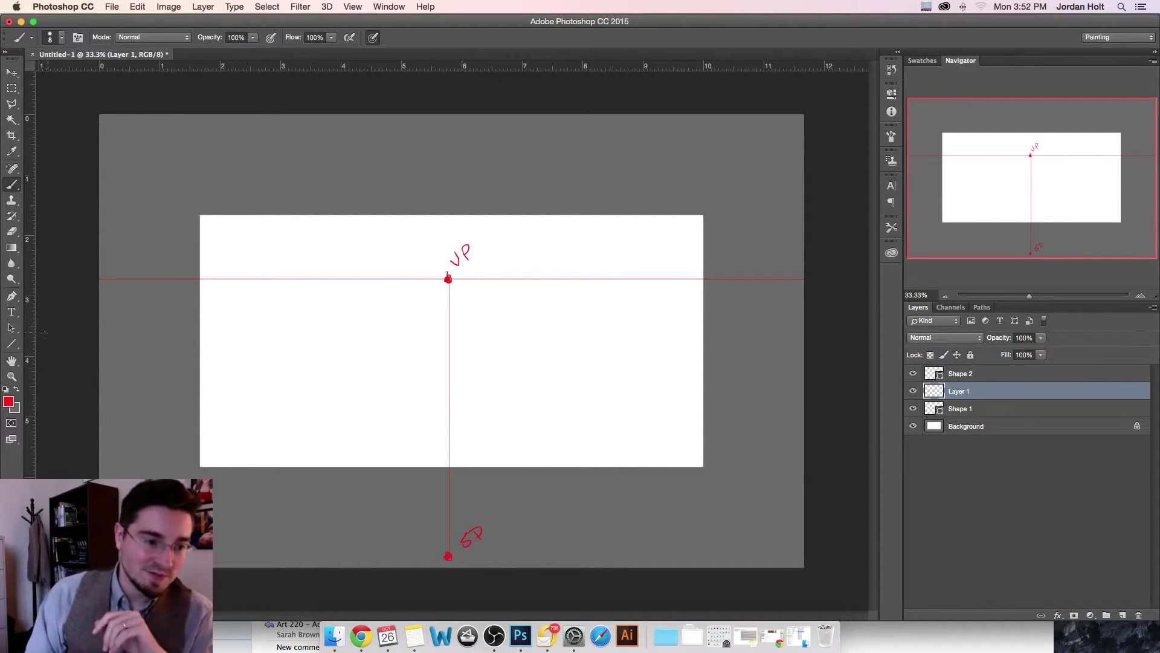
# Step: Draw a flat red rectangle about 209 by 23 px below the horizon, near the white area's left edge
pyautogui.click(19, 345)
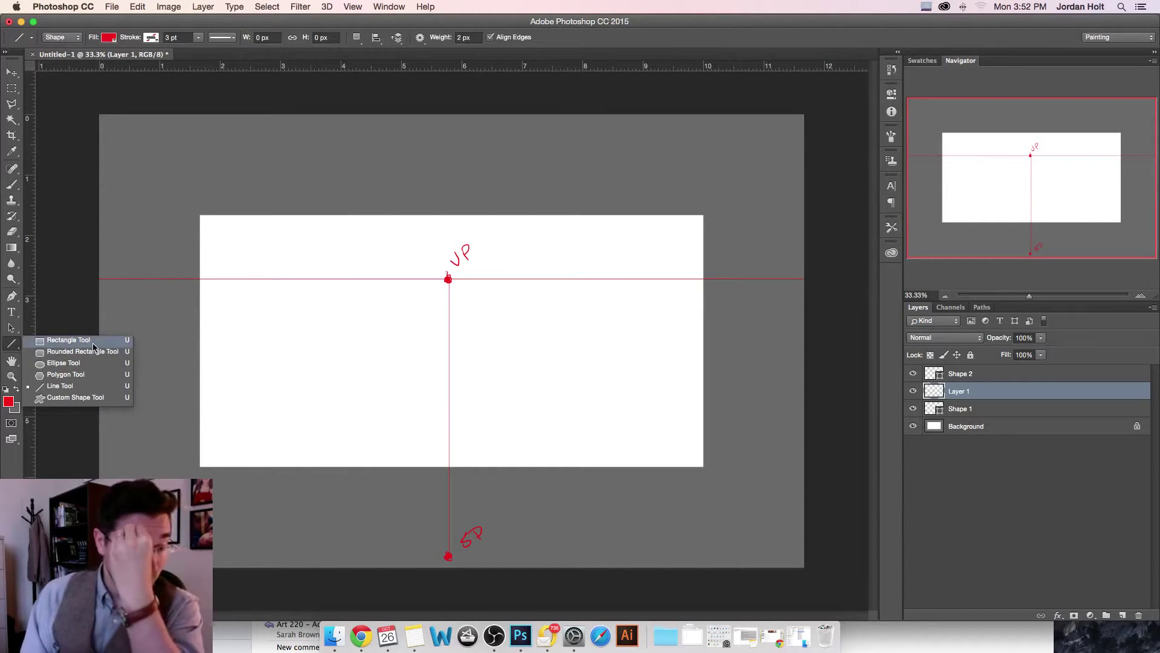
pyautogui.click(68, 341)
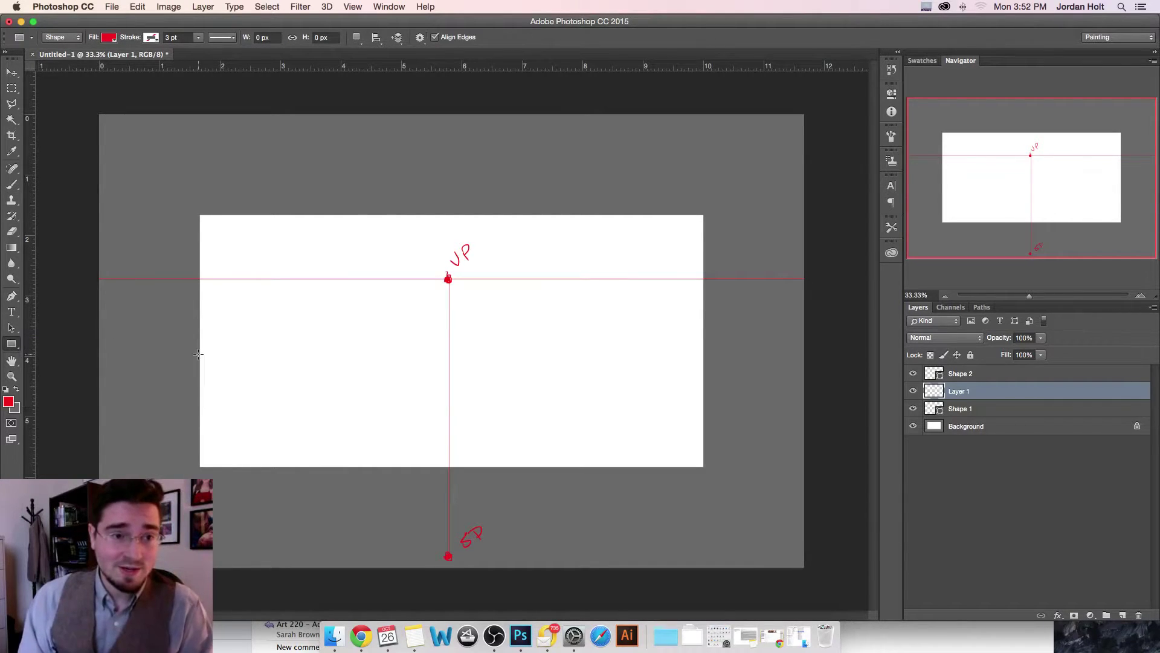
pyautogui.moveTo(218, 386); pyautogui.dragTo(262, 390)
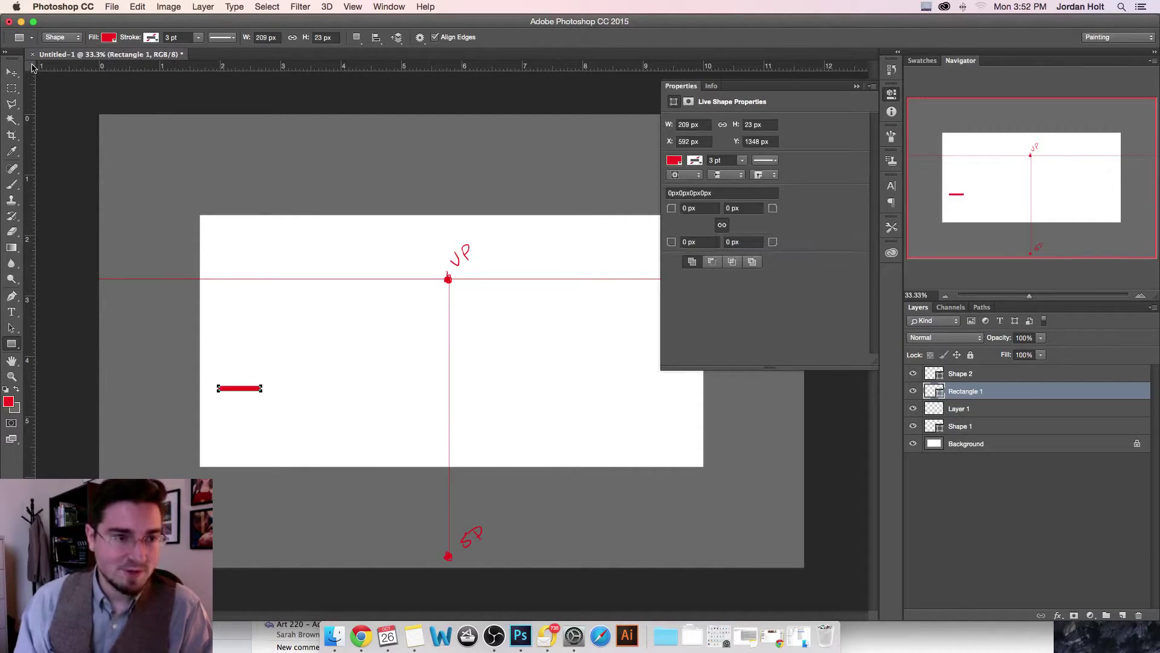
# Step: Duplicate the red rectangle and place the copy level with it, just to its right with a small gap
pyautogui.press('v')
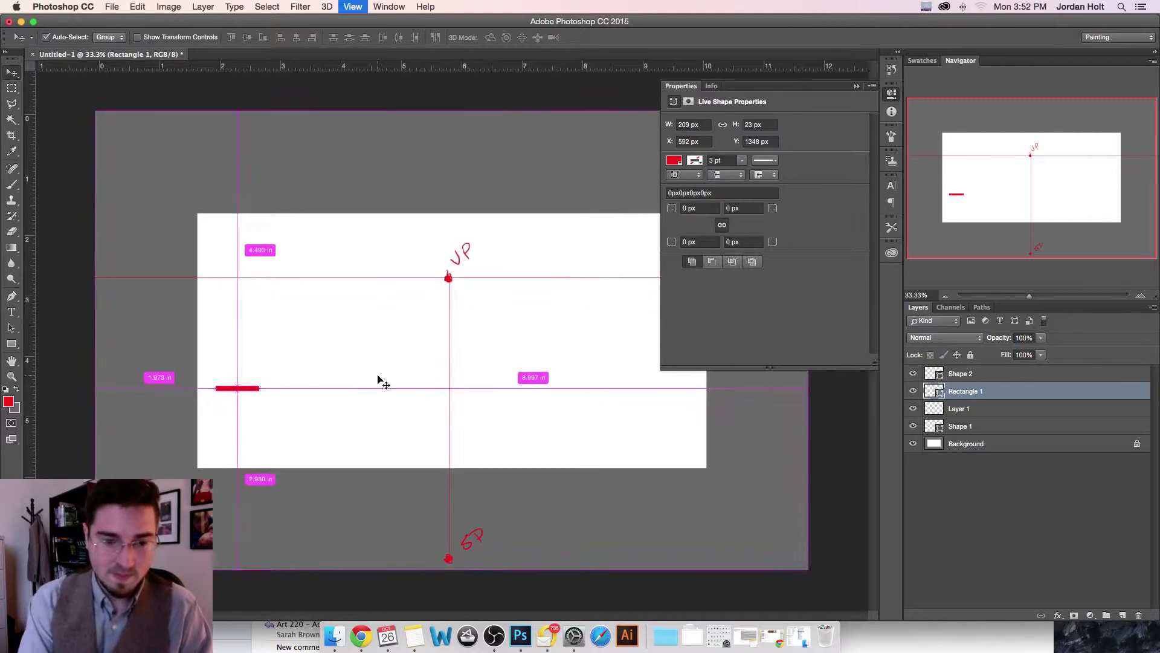
pyautogui.press('super+equal')
pyautogui.moveTo(378, 373); pyautogui.dragTo(484, 372)
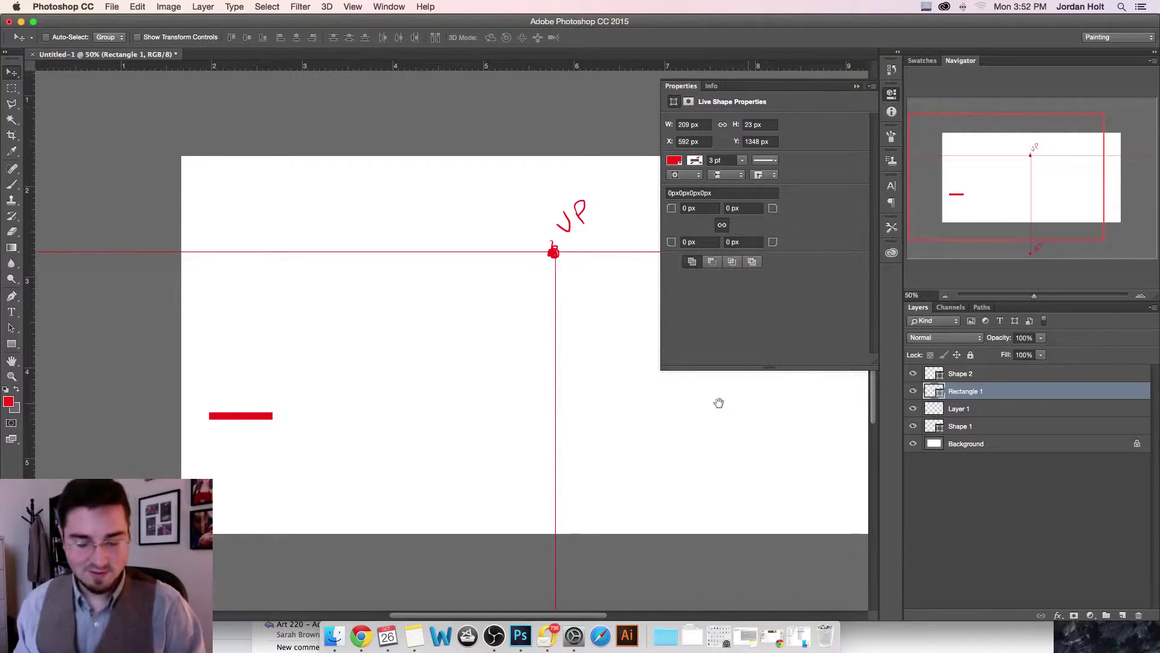
pyautogui.hscroll(3, 585, 433)
pyautogui.scroll(2, 586, 433)
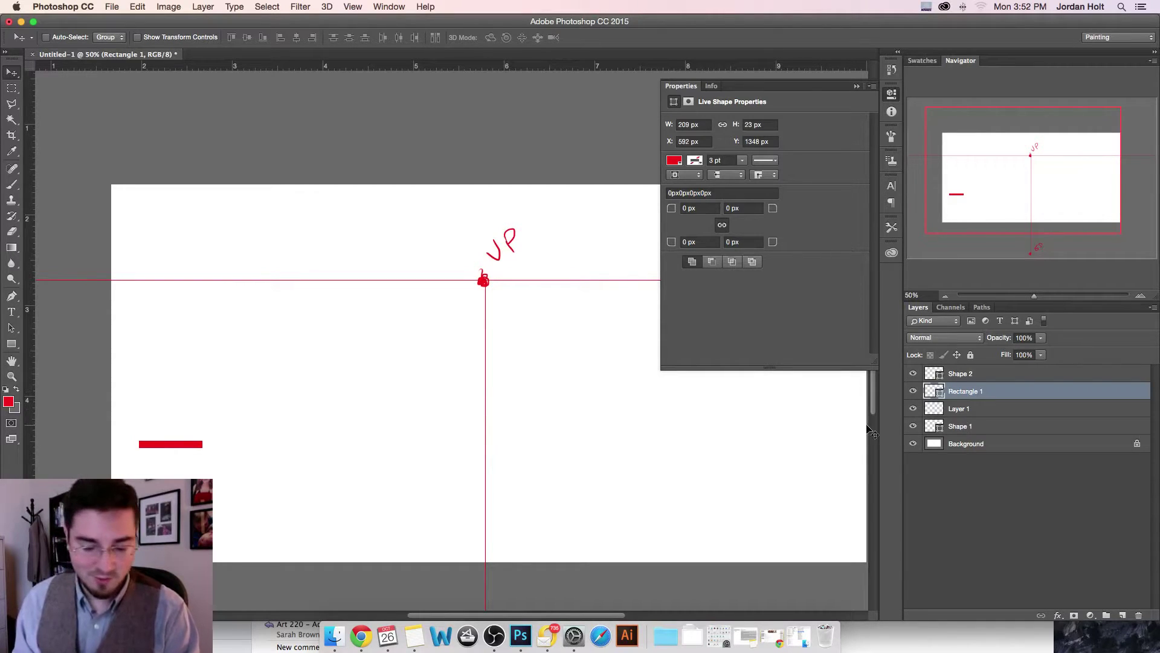
pyautogui.moveTo(228, 458); pyautogui.dragTo(298, 455)
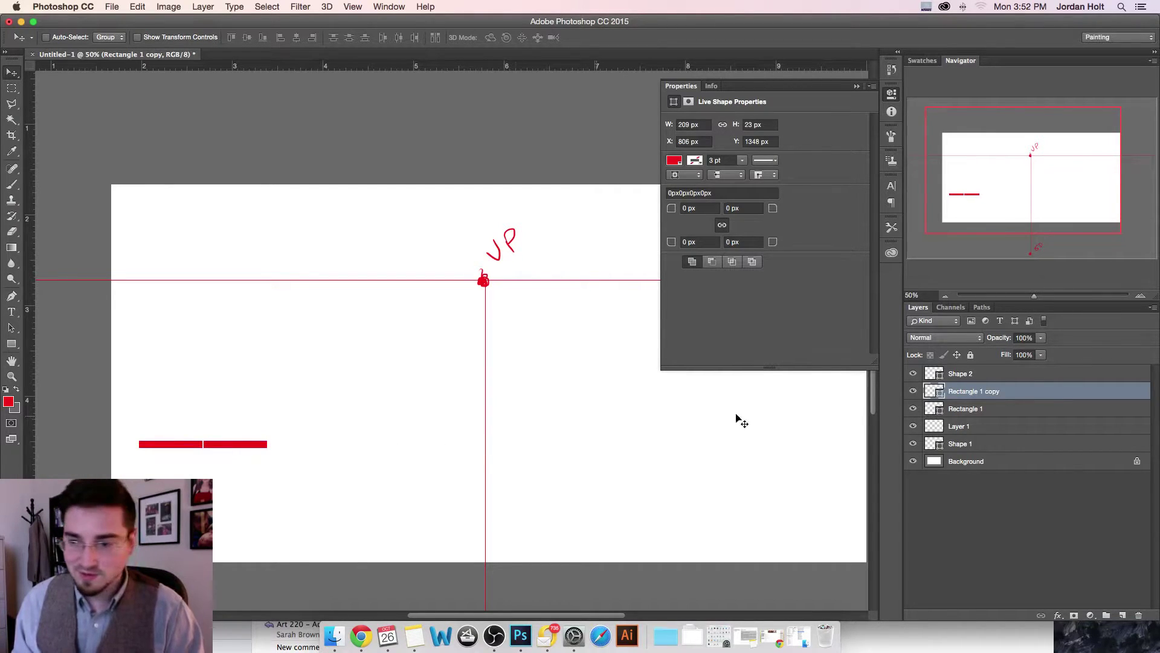
# Step: Duplicate both rectangles together and place the copies to the right, extending the row to four evenly spaced bars
pyautogui.keyDown('shift'); pyautogui.click(997, 408); pyautogui.keyUp('shift')
pyautogui.press('super+j')
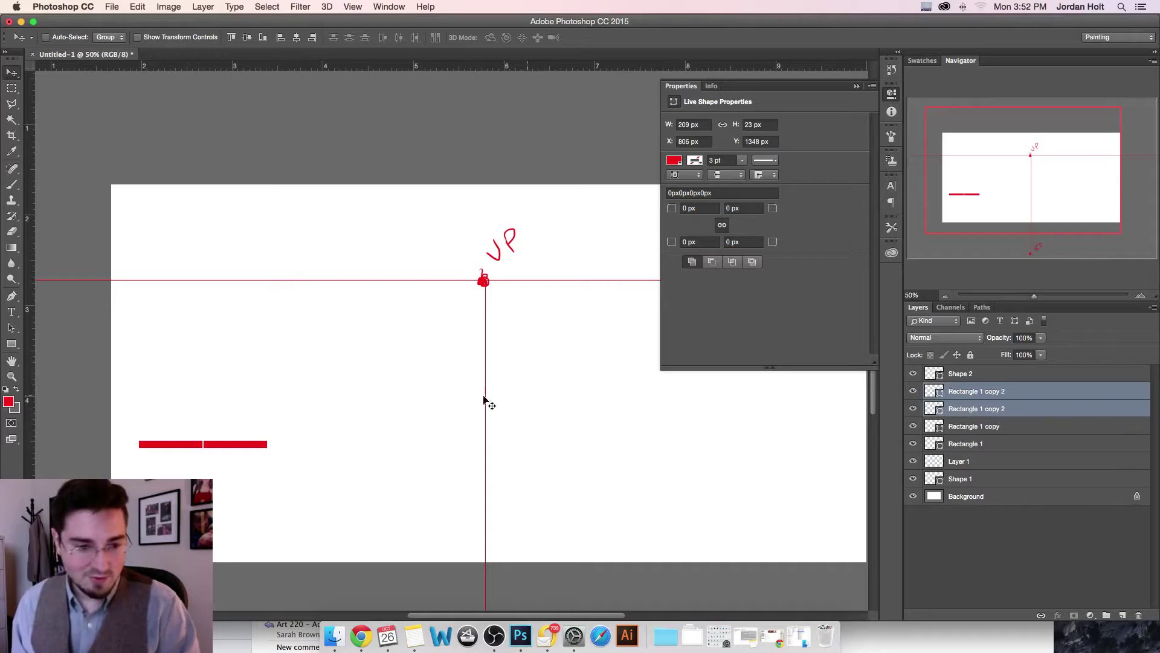
pyautogui.moveTo(341, 463); pyautogui.dragTo(465, 461)
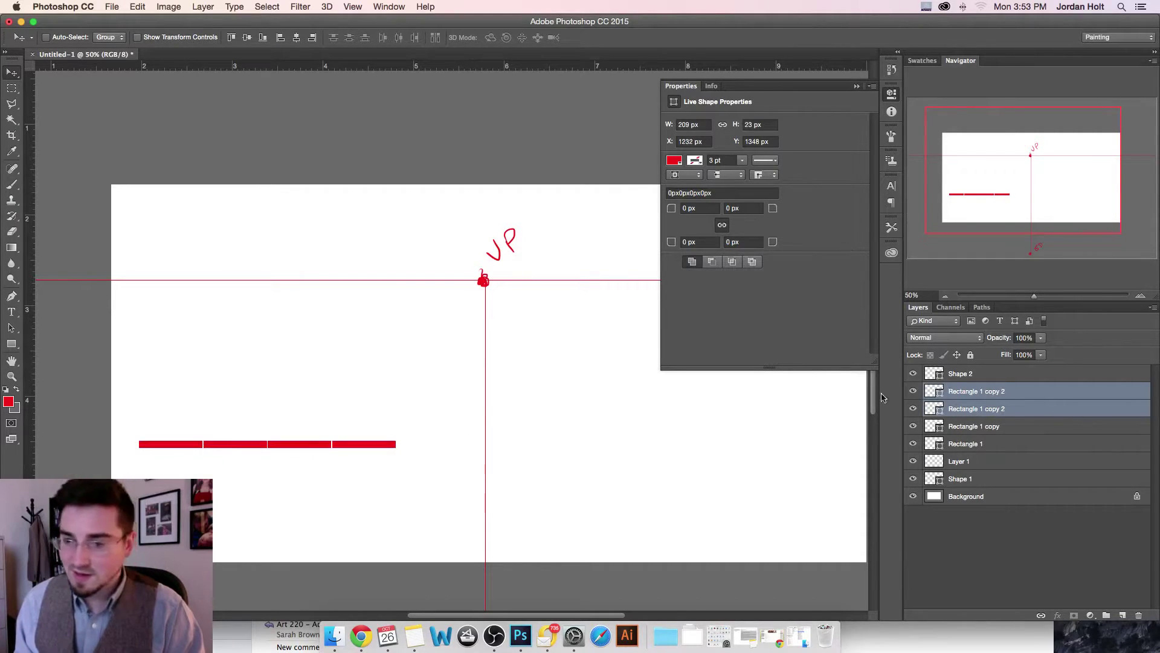
# Step: Duplicate the four red bars together and place the copies level to the right, extending the row to eight evenly spaced bars
pyautogui.click(974, 446)
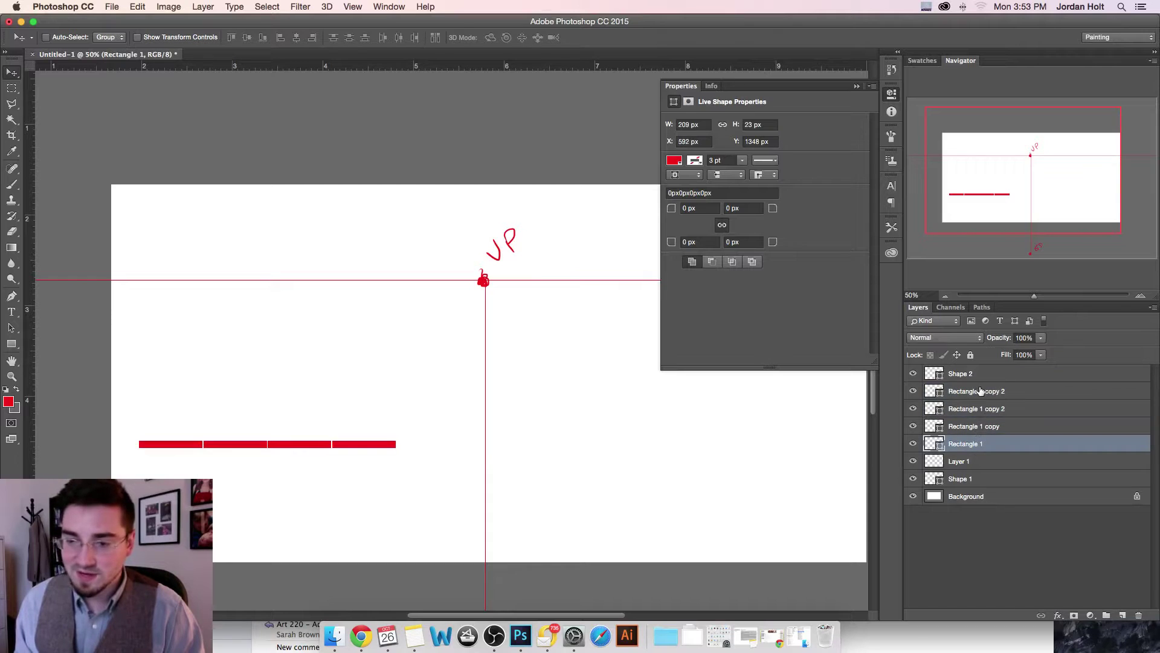
pyautogui.keyDown('shift'); pyautogui.click(980, 391); pyautogui.keyUp('shift')
pyautogui.moveTo(377, 465); pyautogui.dragTo(585, 469)
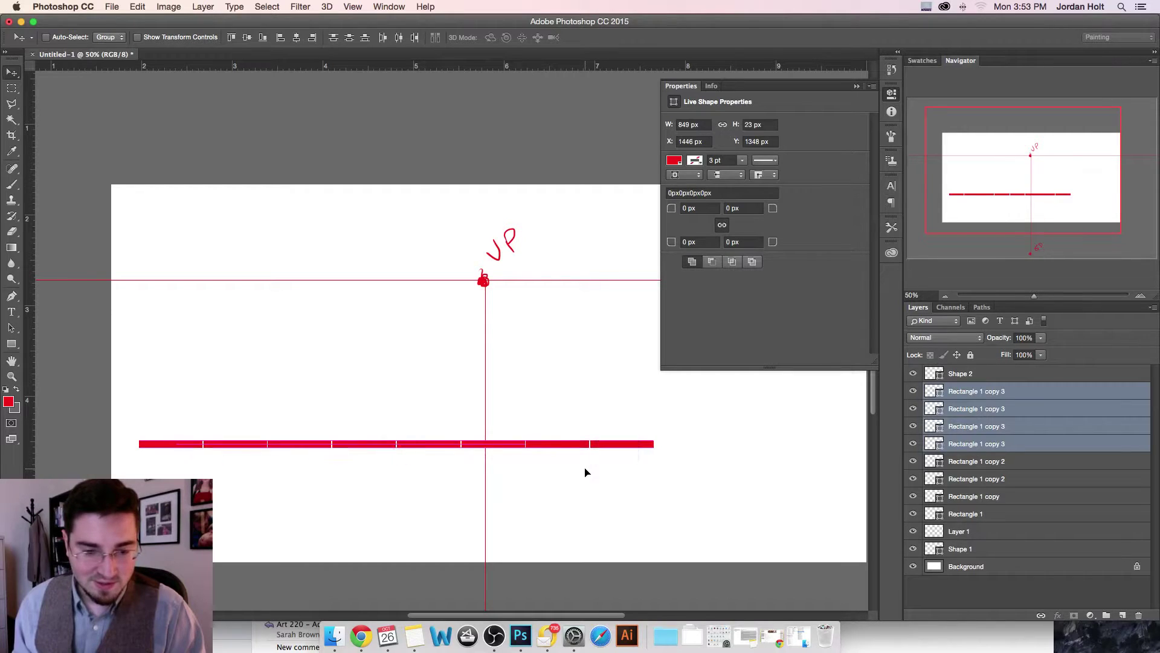
# Step: Duplicate all eight bars together and place the copies level to the right, continuing the row to sixteen evenly spaced bars
pyautogui.click(984, 513)
pyautogui.keyDown('shift'); pyautogui.click(988, 393); pyautogui.keyUp('shift')
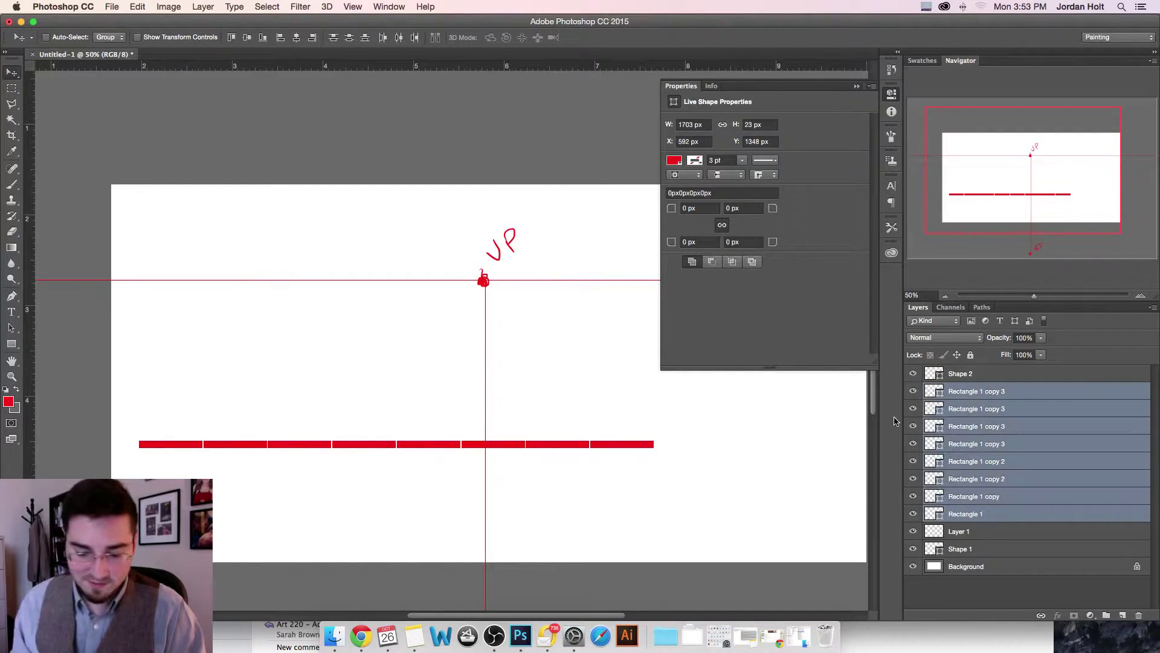
pyautogui.press('super+minus')
pyautogui.press('super+j')
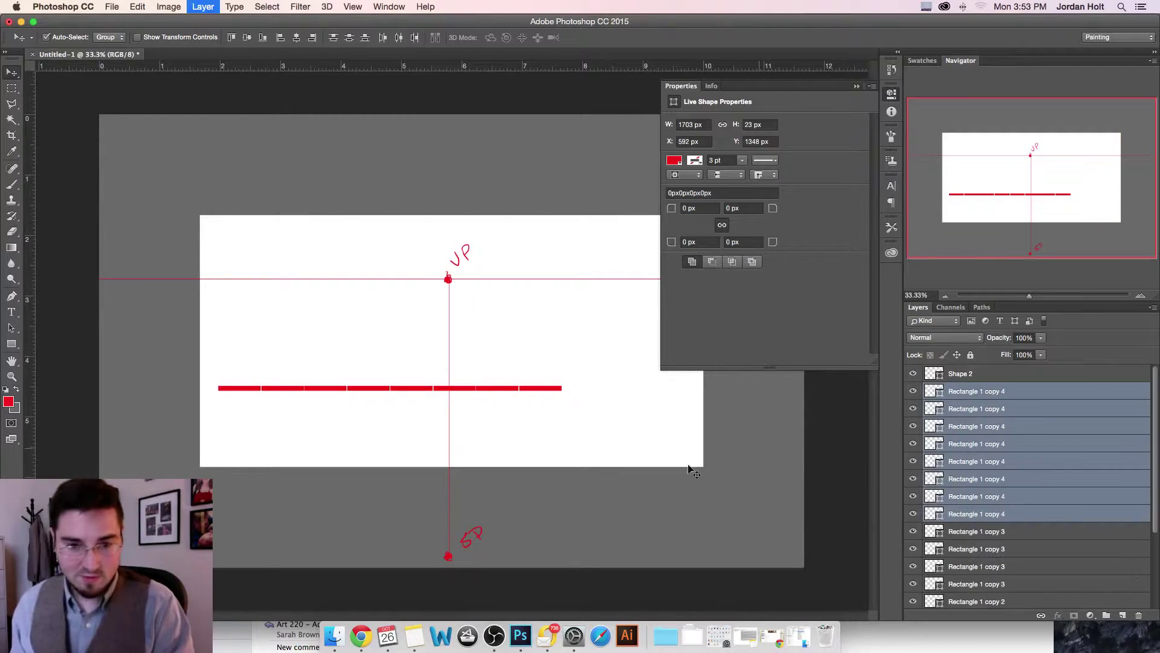
pyautogui.moveTo(404, 418); pyautogui.dragTo(748, 446)
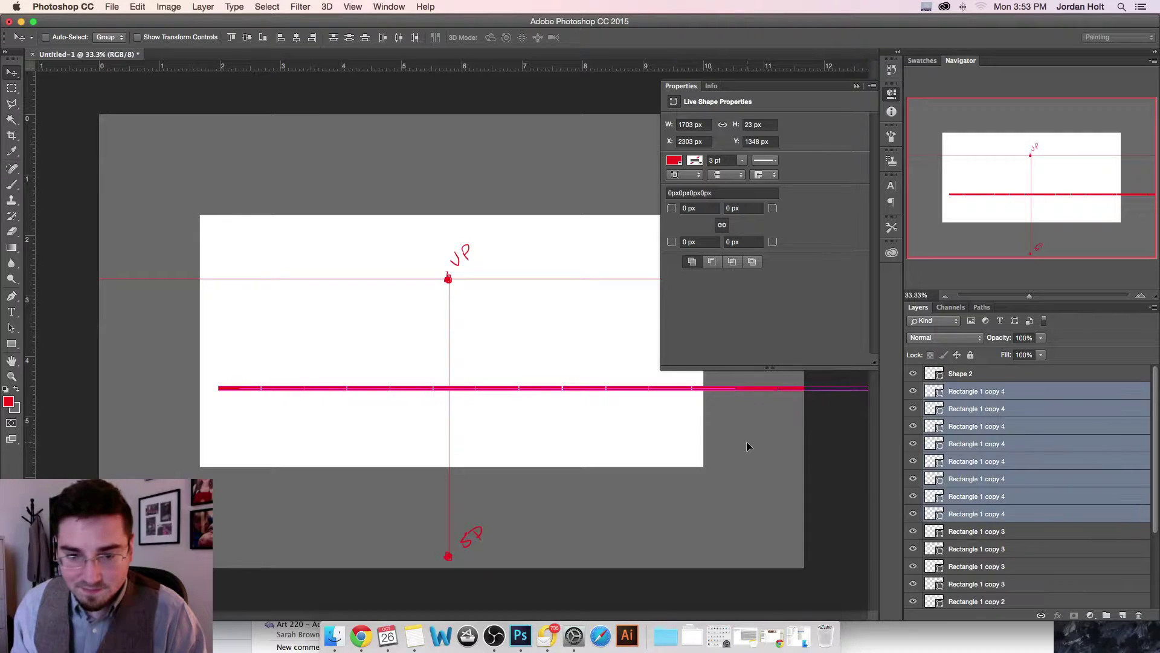
# Step: Shift all sixteen bars together horizontally to about X -39 px, so the row extends past both sides of the white area
pyautogui.click(1005, 390)
pyautogui.scroll(-3, 1015, 435)
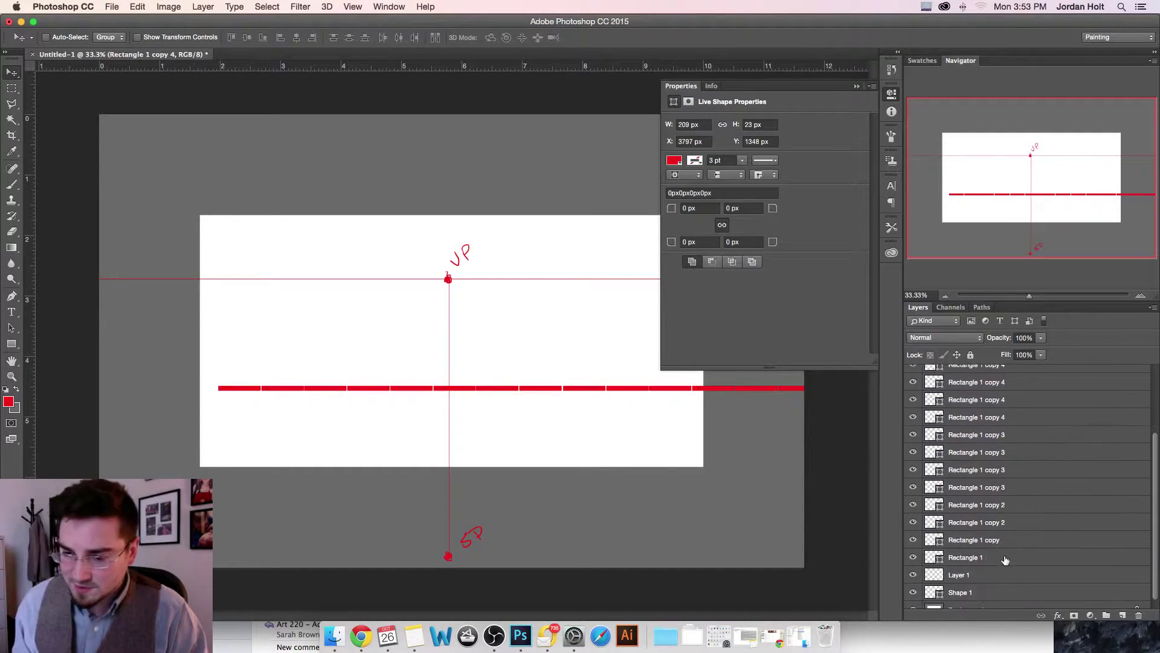
pyautogui.keyDown('shift'); pyautogui.click(997, 557); pyautogui.keyUp('shift')
pyautogui.moveTo(564, 426); pyautogui.dragTo(436, 423)
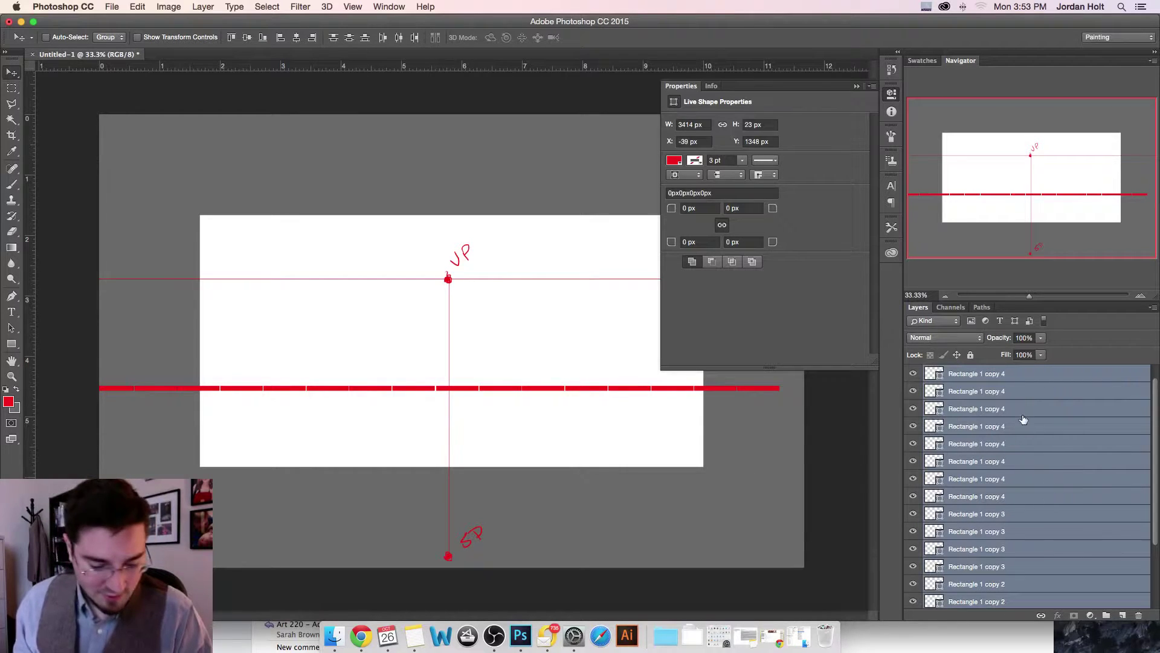
# Step: Merge the sixteen bar shapes into a single shape layer and rename it Tiles
pyautogui.rightClick(988, 399)
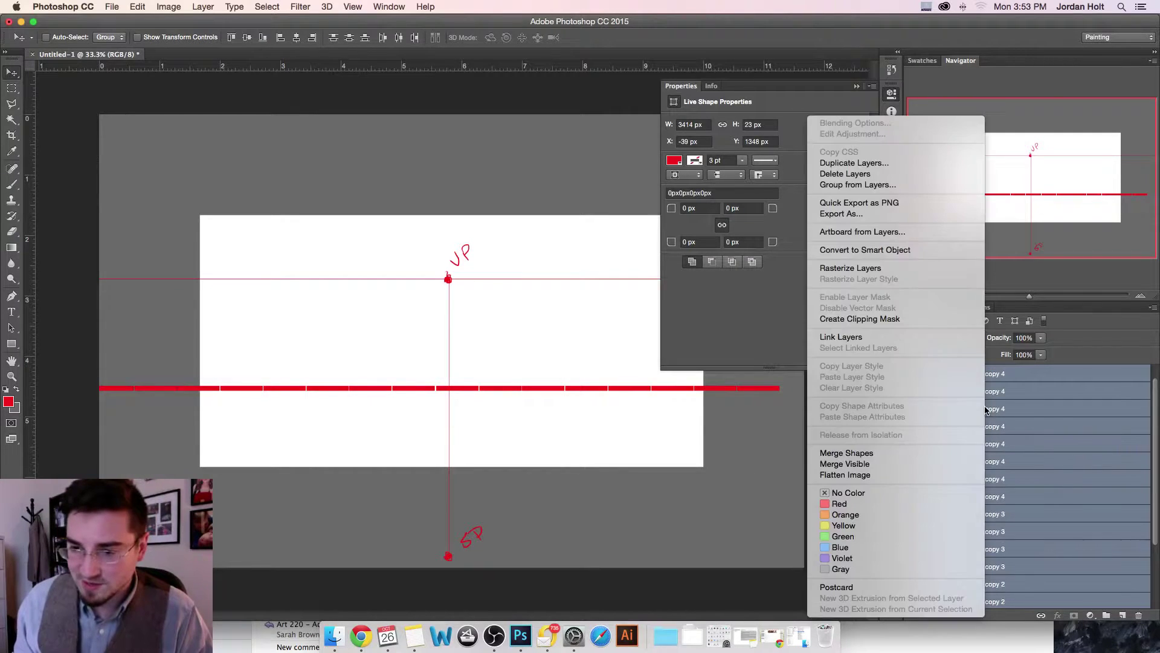
pyautogui.click(883, 454)
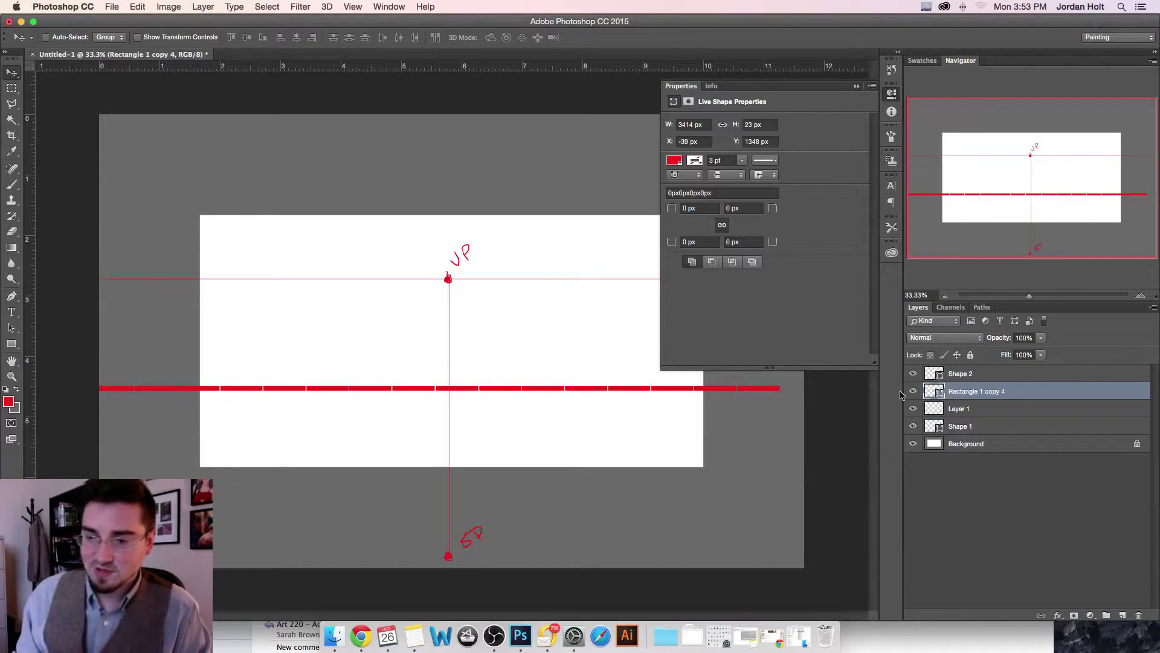
pyautogui.doubleClick(960, 391)
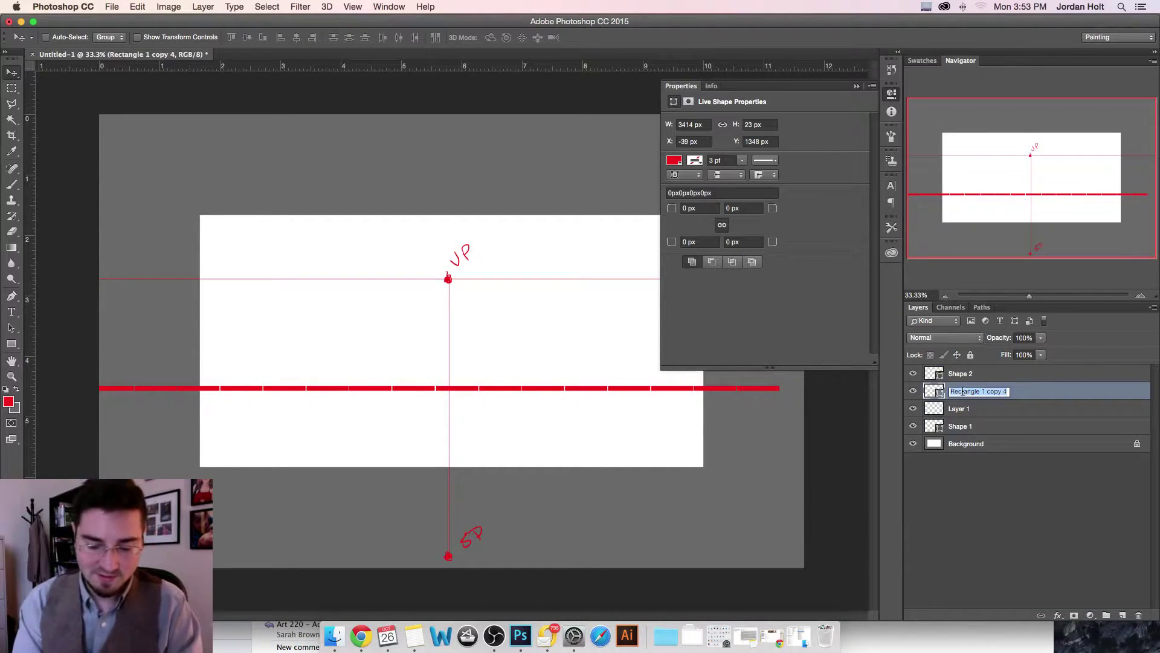
pyautogui.write('Tiles')
pyautogui.press('Return')
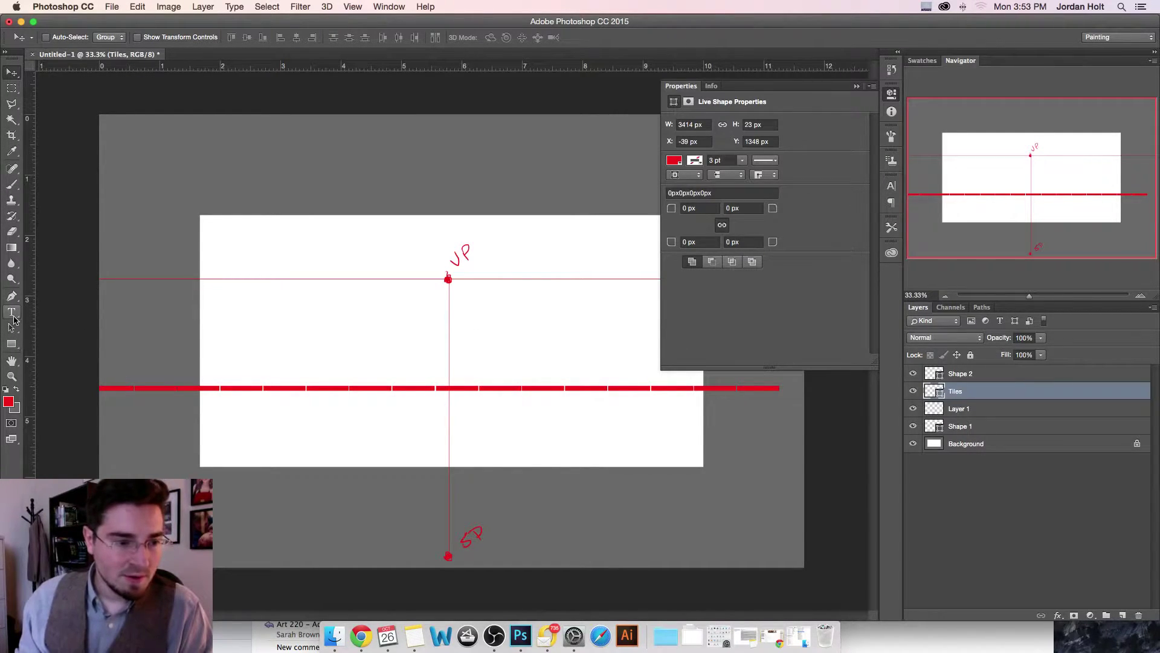
# Step: Directly above the Background layer, draw three blue 2 px lines from VP to neighbouring bar gaps around the white area's left edge
pyautogui.moveTo(11, 344); pyautogui.dragTo(54, 392)
pyautogui.click(989, 444)
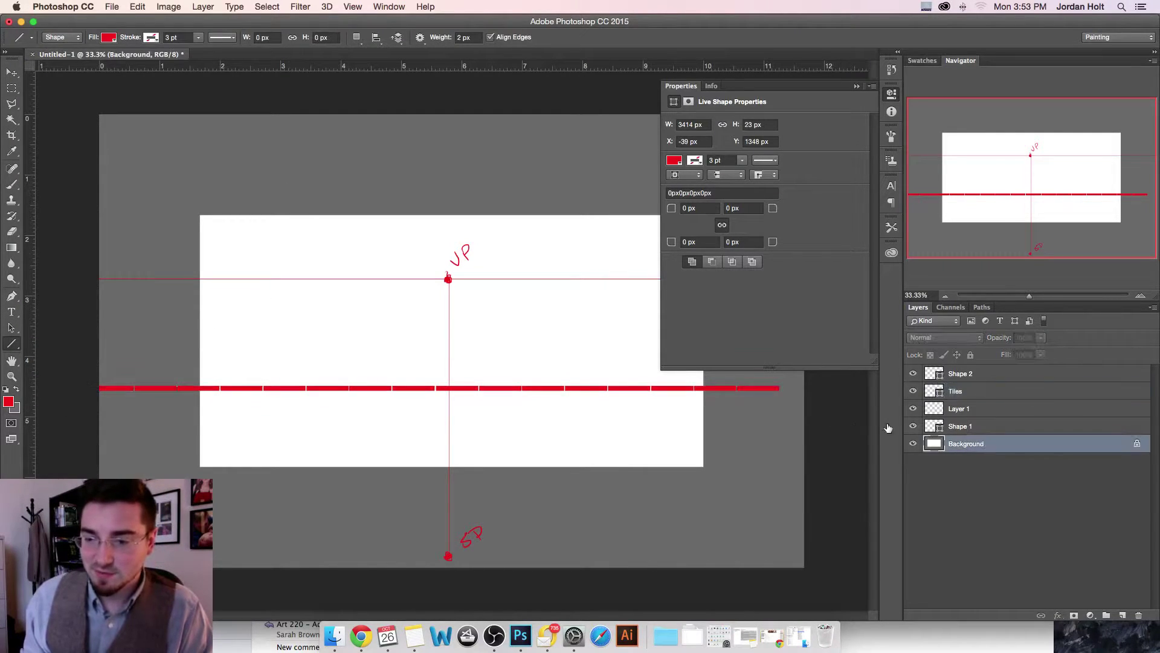
pyautogui.click(109, 38)
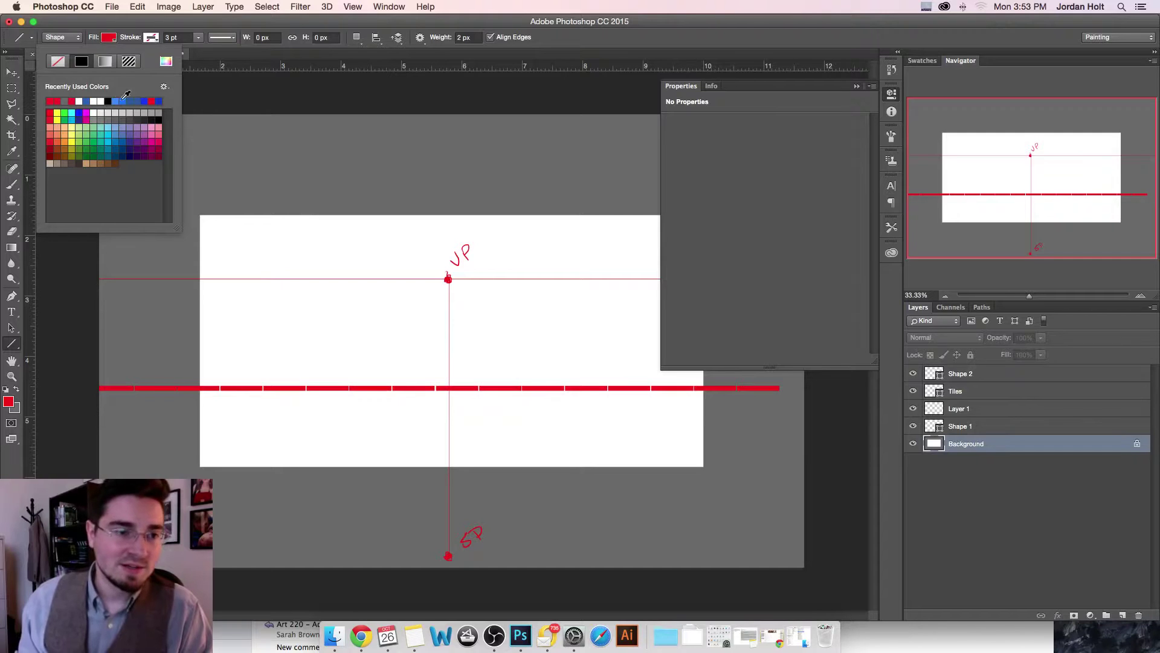
pyautogui.click(159, 100)
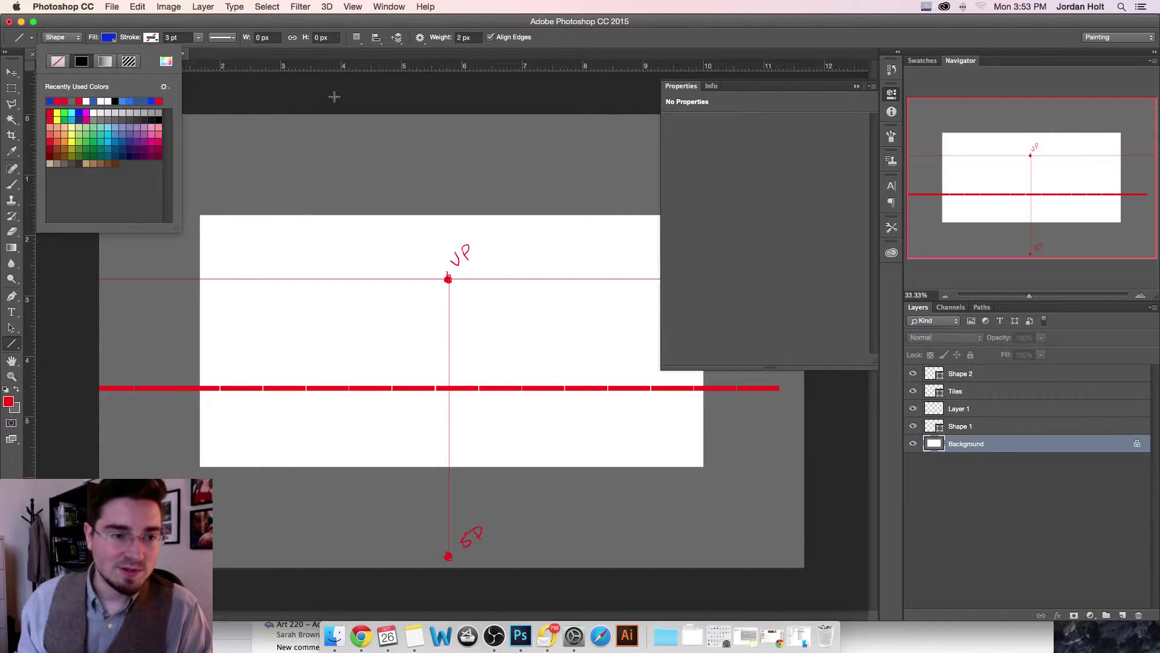
pyautogui.click(374, 89)
pyautogui.press('super+equal')
pyautogui.press('super+equal')
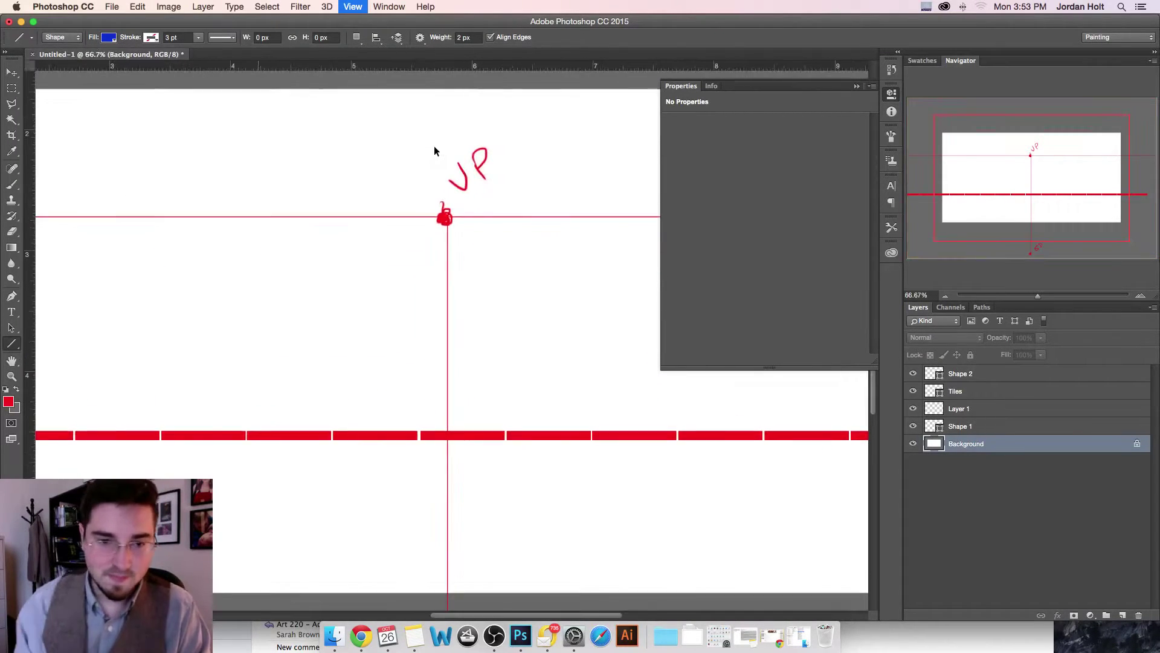
pyautogui.moveTo(357, 220); pyautogui.dragTo(530, 228)
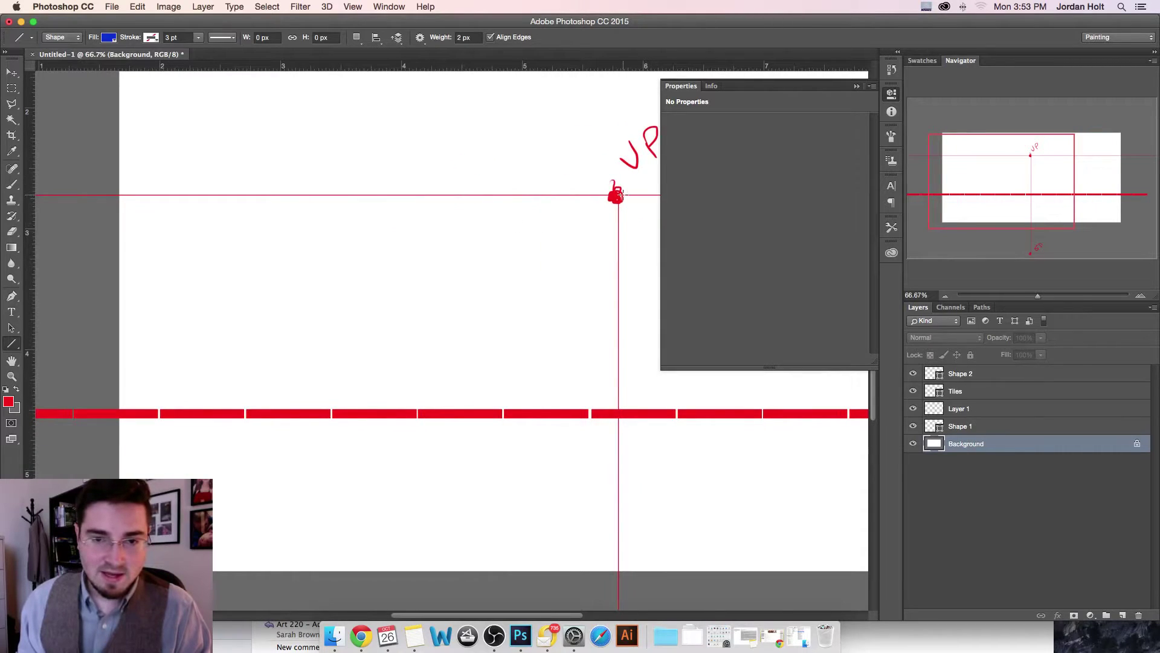
pyautogui.moveTo(616, 195); pyautogui.dragTo(74, 410)
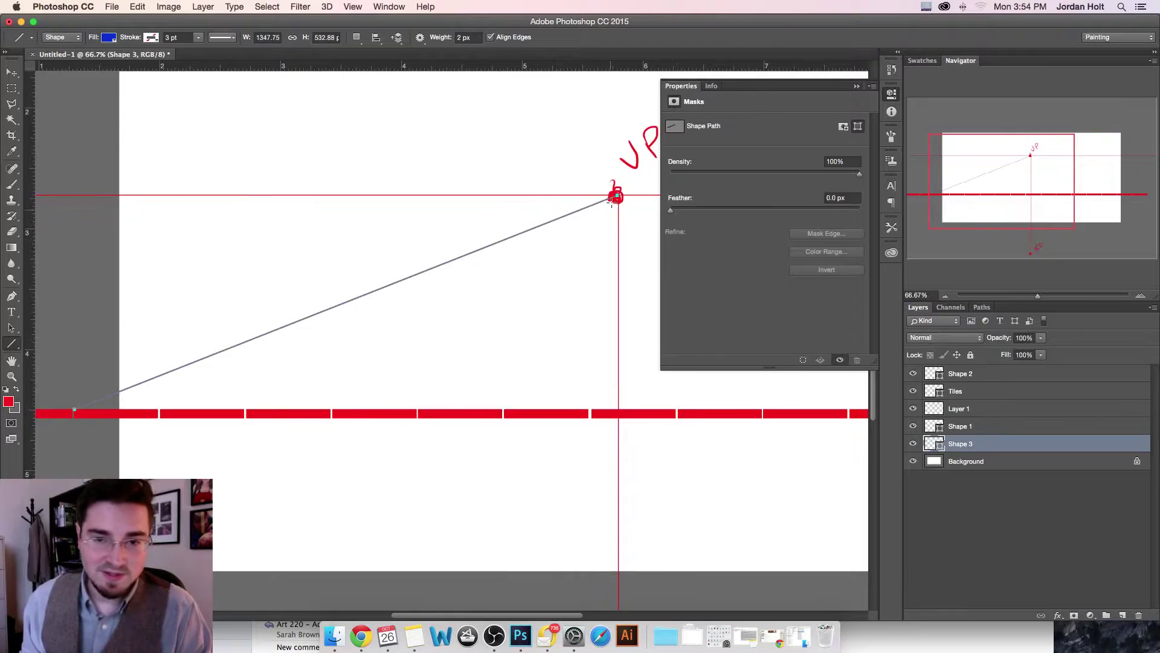
pyautogui.moveTo(615, 194); pyautogui.dragTo(164, 411)
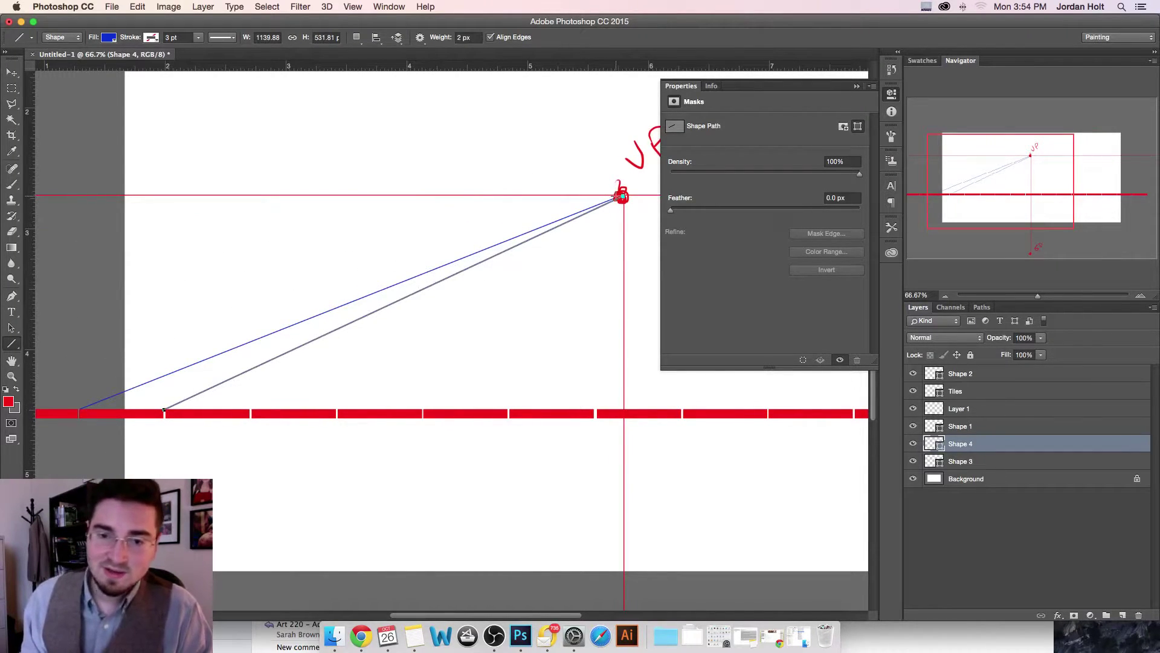
pyautogui.moveTo(621, 195); pyautogui.dragTo(250, 411)
# Step: Draw blue lines from VP to the next five bar gaps, continuing to the first gap right of the vertical line
pyautogui.hscroll(3, 239, 420)
pyautogui.hscroll(2, 234, 424)
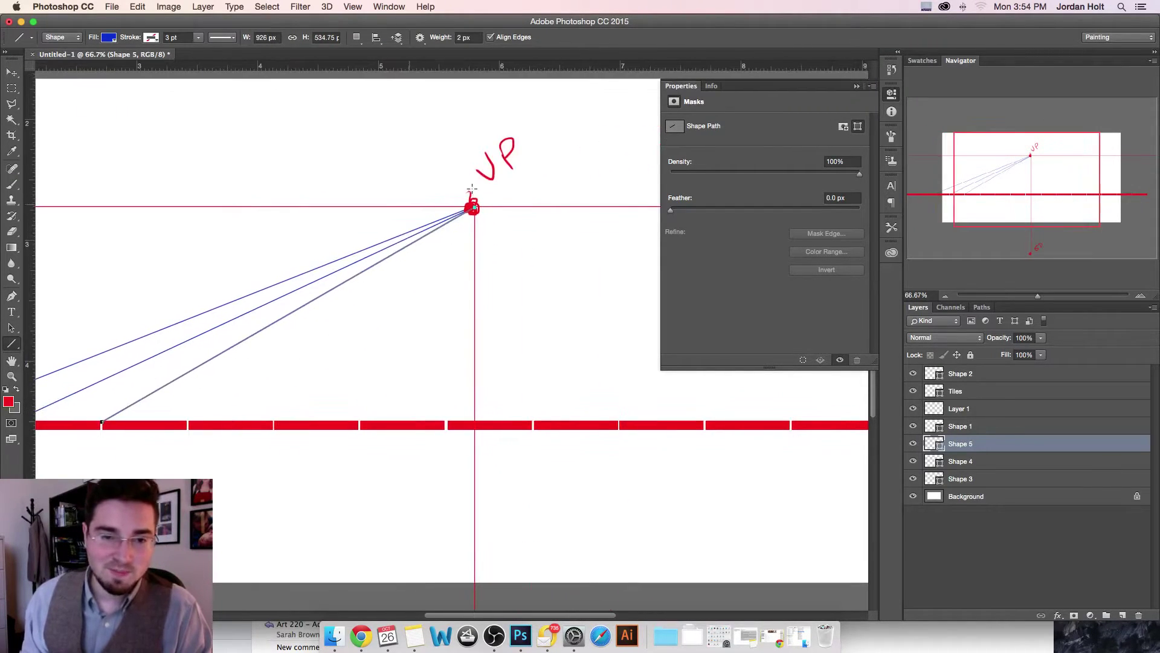
pyautogui.moveTo(473, 207); pyautogui.dragTo(187, 419)
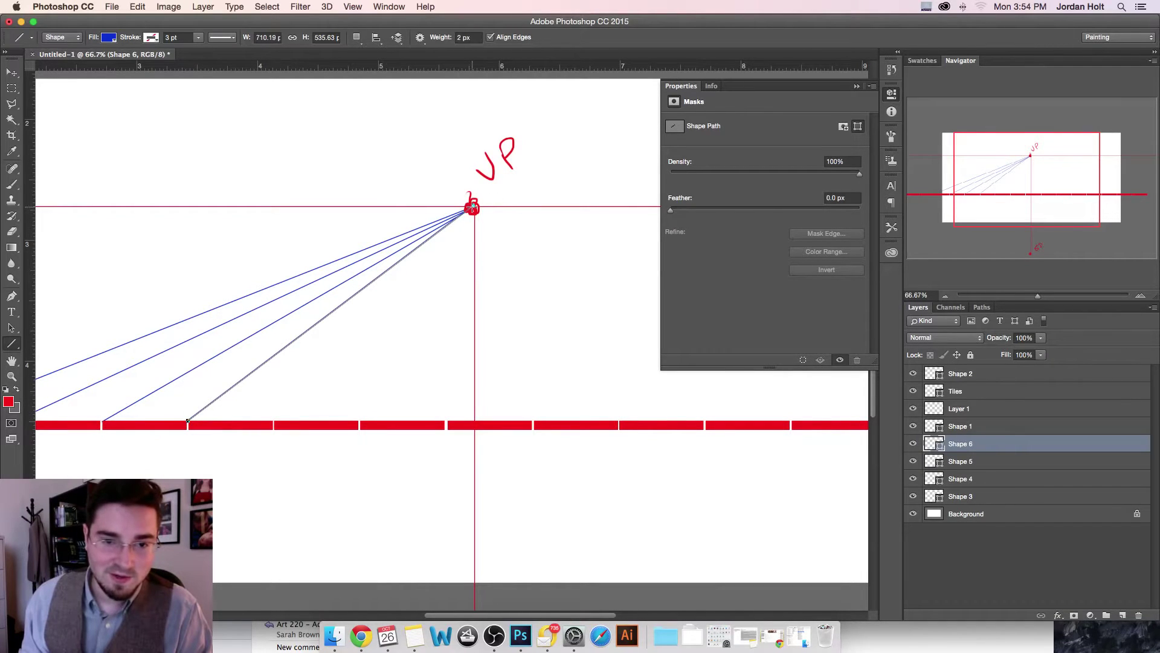
pyautogui.moveTo(472, 207); pyautogui.dragTo(274, 422)
pyautogui.moveTo(473, 206); pyautogui.dragTo(359, 420)
pyautogui.moveTo(474, 207); pyautogui.dragTo(446, 421)
pyautogui.moveTo(473, 207); pyautogui.dragTo(446, 405)
# Step: Draw blue lines from VP to each remaining bar gap on the right side and to the right end of the bar row
pyautogui.moveTo(316, 192); pyautogui.dragTo(463, 399)
pyautogui.moveTo(316, 191); pyautogui.dragTo(548, 404)
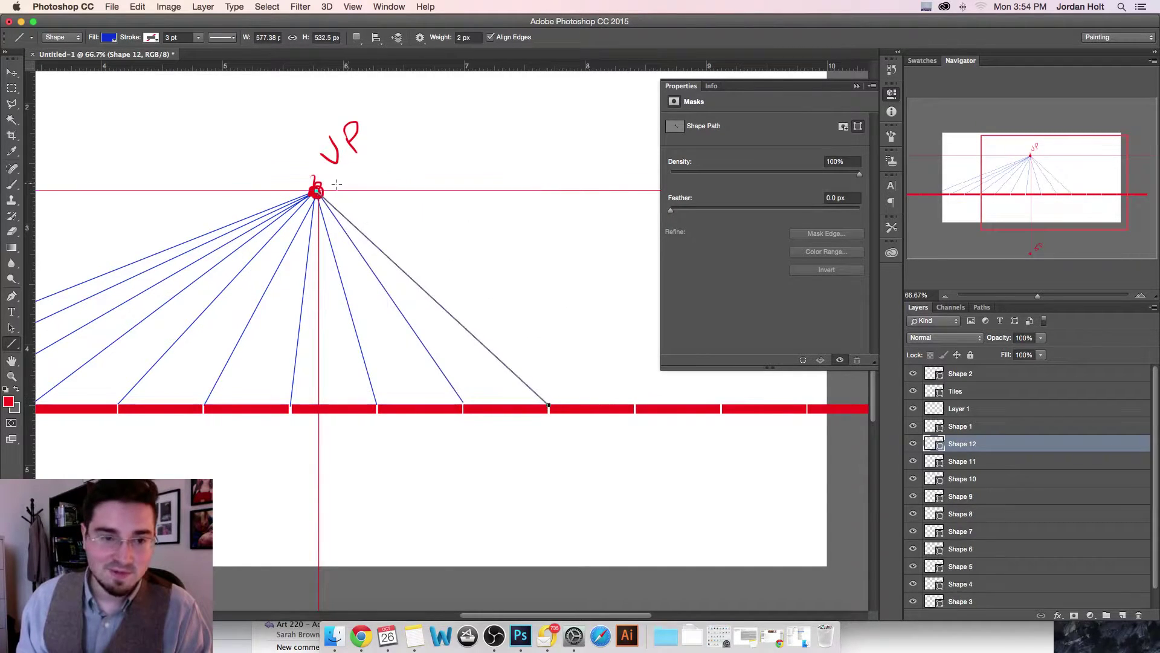
pyautogui.moveTo(316, 191); pyautogui.dragTo(635, 404)
pyautogui.moveTo(318, 190); pyautogui.dragTo(721, 404)
pyautogui.hscroll(5, 635, 381)
pyautogui.moveTo(168, 171); pyautogui.dragTo(658, 384)
pyautogui.moveTo(169, 171); pyautogui.dragTo(747, 384)
pyautogui.moveTo(476, 300); pyautogui.dragTo(427, 297)
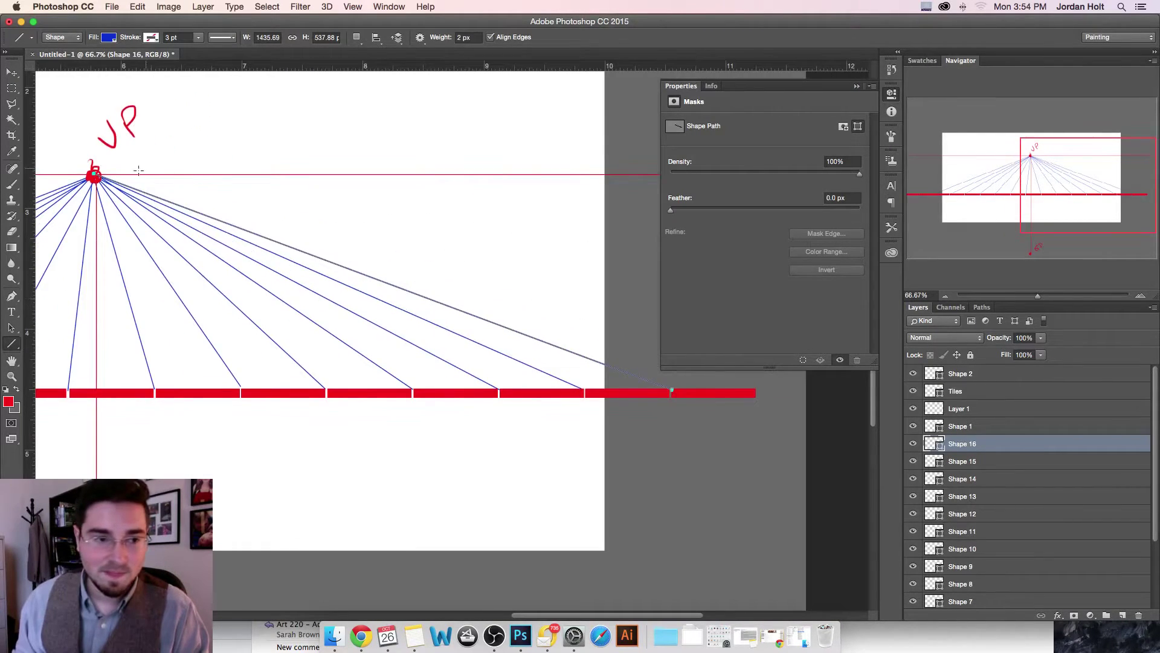
pyautogui.moveTo(95, 176); pyautogui.dragTo(754, 388)
# Step: Draw the missing blue line from VP to the leftmost bar gap, beyond the white area's left edge
pyautogui.moveTo(396, 302); pyautogui.dragTo(680, 278)
pyautogui.moveTo(324, 261)
pyautogui.mouseDown()
pyautogui.moveTo(588, 254)
pyautogui.moveTo(517, 279)
pyautogui.mouseUp()
pyautogui.moveTo(629, 192); pyautogui.dragTo(85, 404)
pyautogui.moveTo(348, 342); pyautogui.dragTo(190, 342)
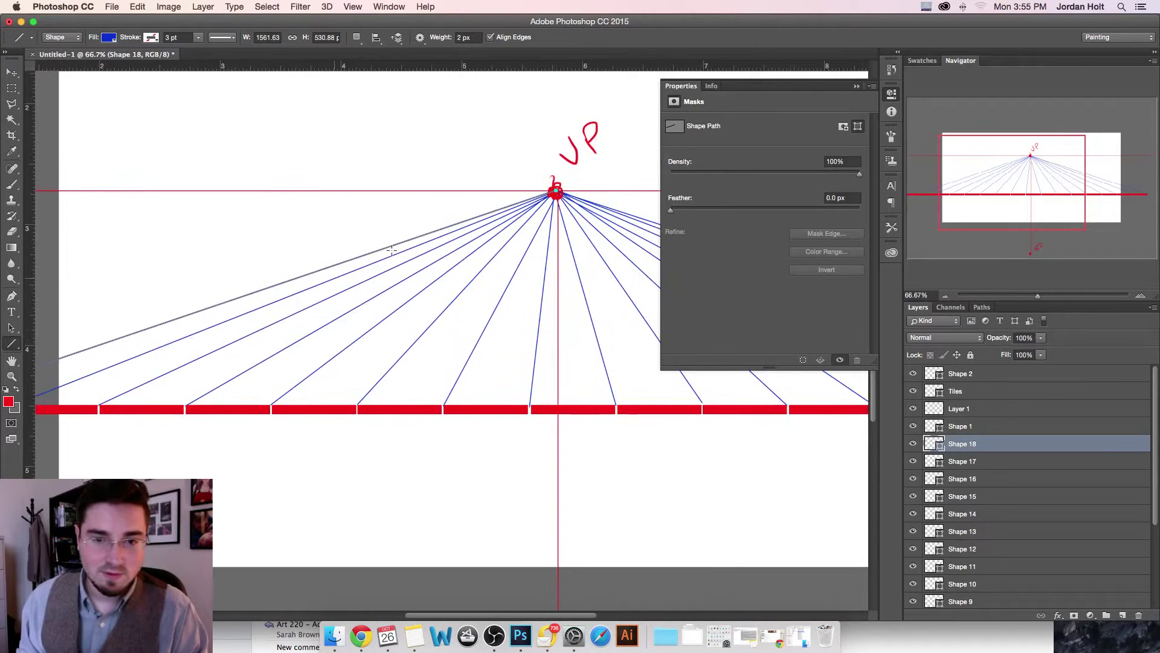
pyautogui.press('super+minus')
pyautogui.press('super+minus')
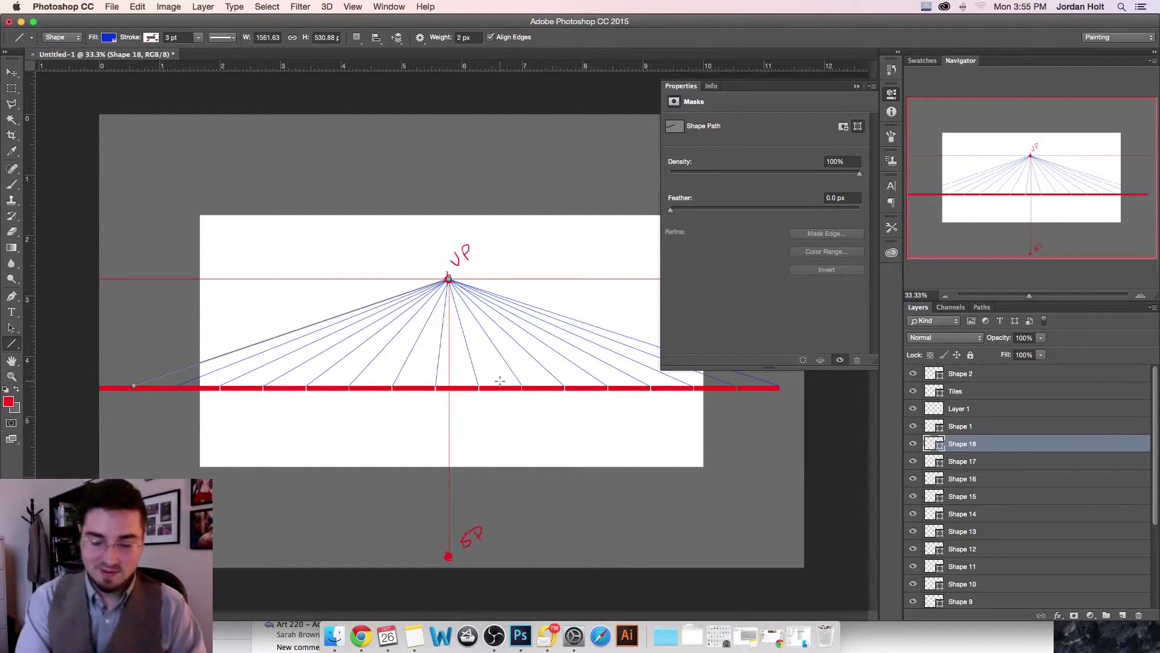
# Step: Collapse the Properties panel to uncover the right side of the drawing
pyautogui.press('super+plus')
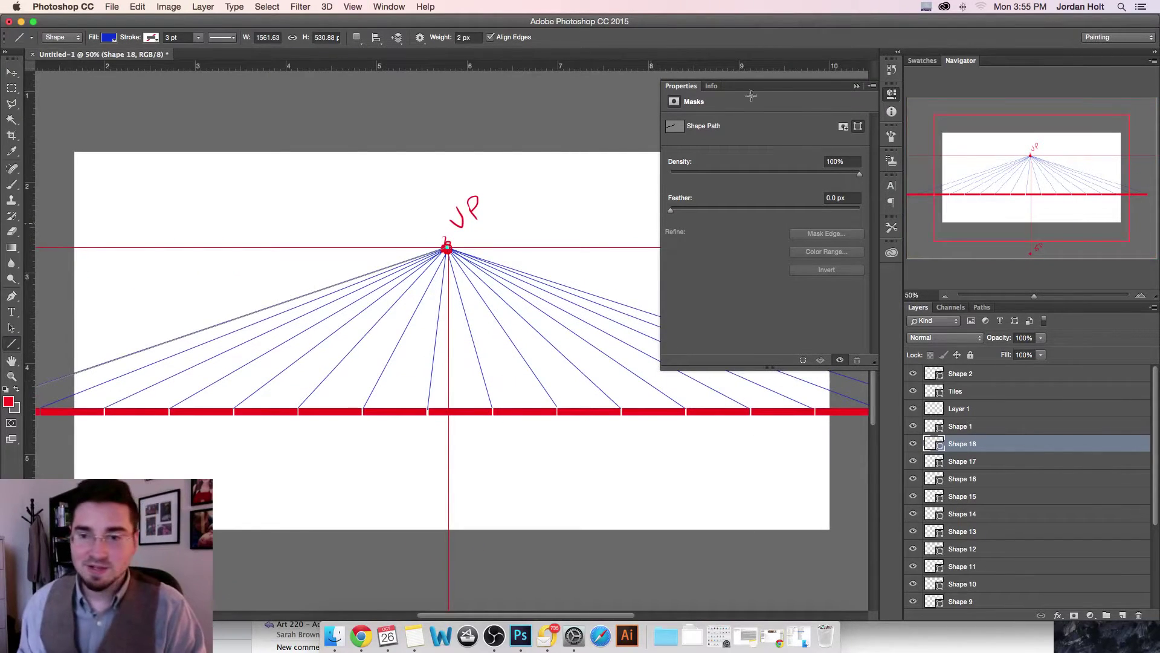
pyautogui.click(857, 87)
pyautogui.moveTo(550, 340); pyautogui.dragTo(603, 307)
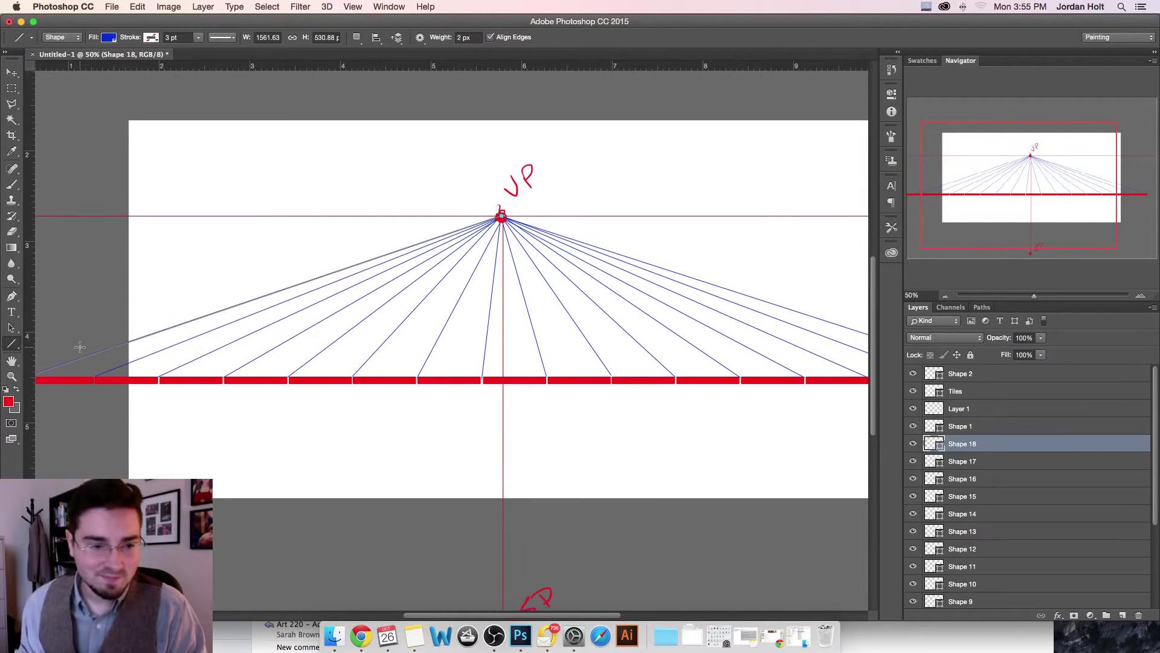
# Step: Try two horizontal blue lines across the converging lines just above the bar row, and undo both
pyautogui.moveTo(91, 354); pyautogui.dragTo(817, 354)
pyautogui.moveTo(232, 336); pyautogui.dragTo(695, 334)
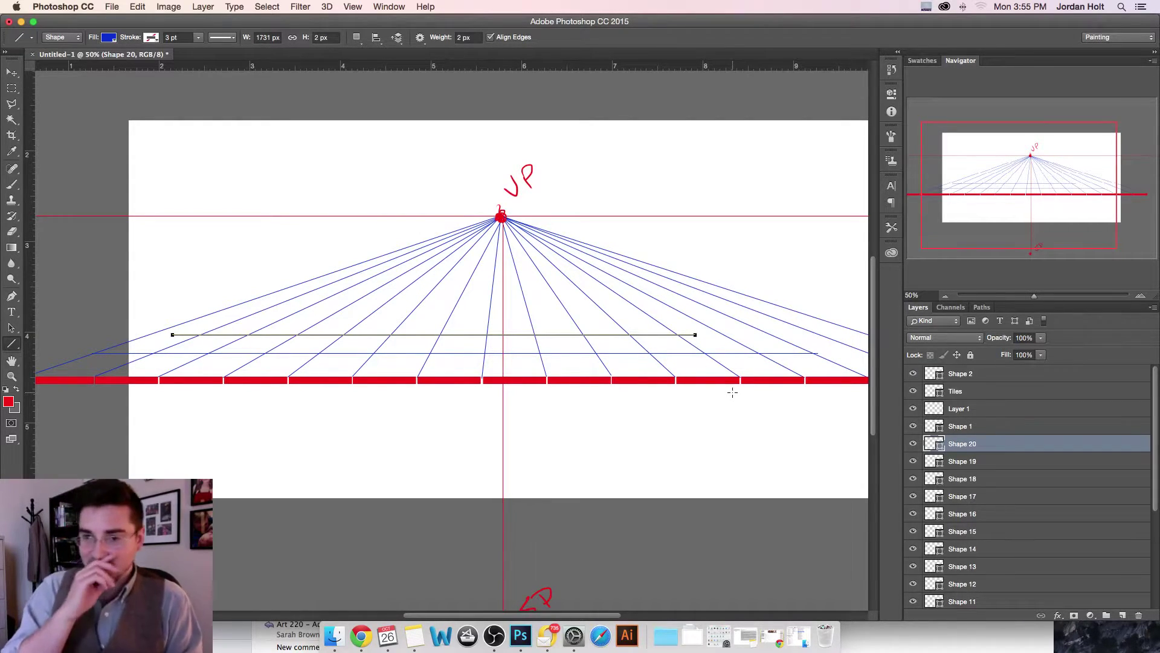
pyautogui.press('super+alt+z')
pyautogui.press('super+alt+z')
# Step: Draw a blue 2 px line at 45 degrees from the station point up and left to the horizon line
pyautogui.moveTo(662, 426); pyautogui.dragTo(614, 324)
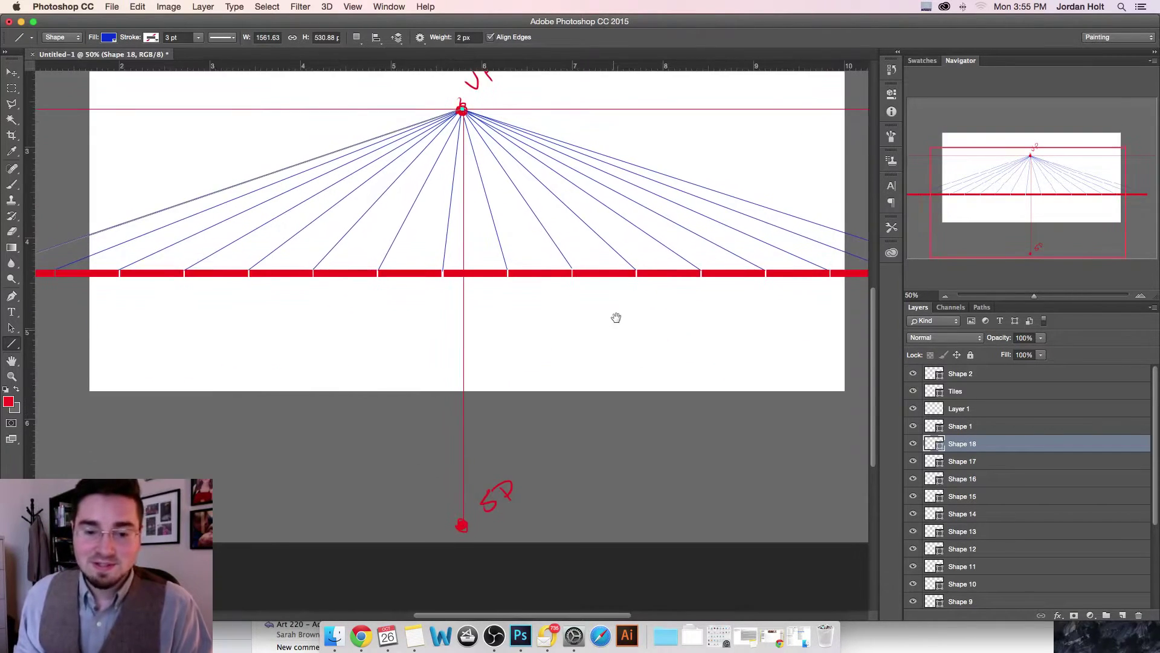
pyautogui.press('super+minus')
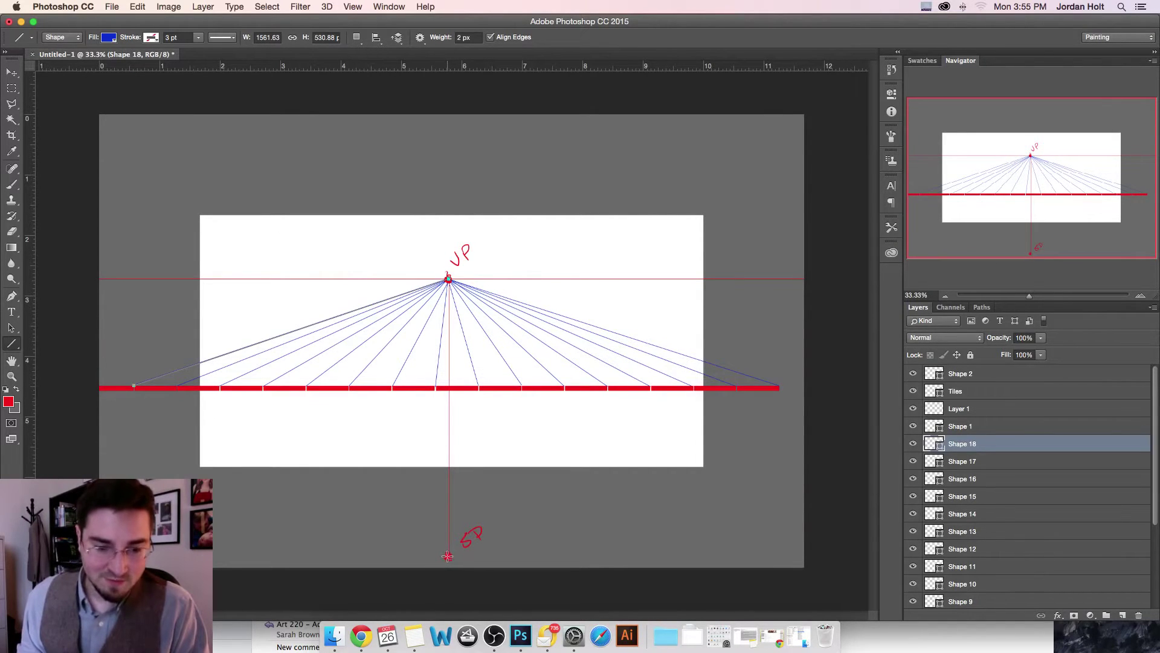
pyautogui.moveTo(449, 556); pyautogui.dragTo(130, 277)
# Step: On Layer 1, brush a red dot where the 45-degree line meets the horizon and hand-letter MP above it
pyautogui.click(12, 185)
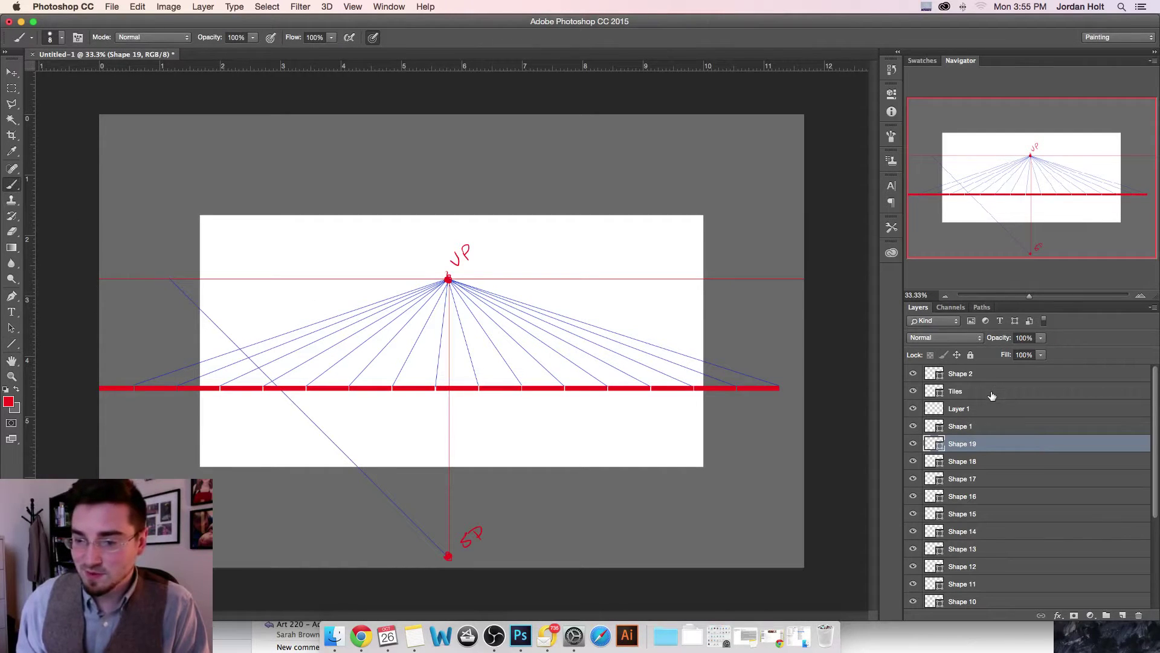
pyautogui.click(984, 409)
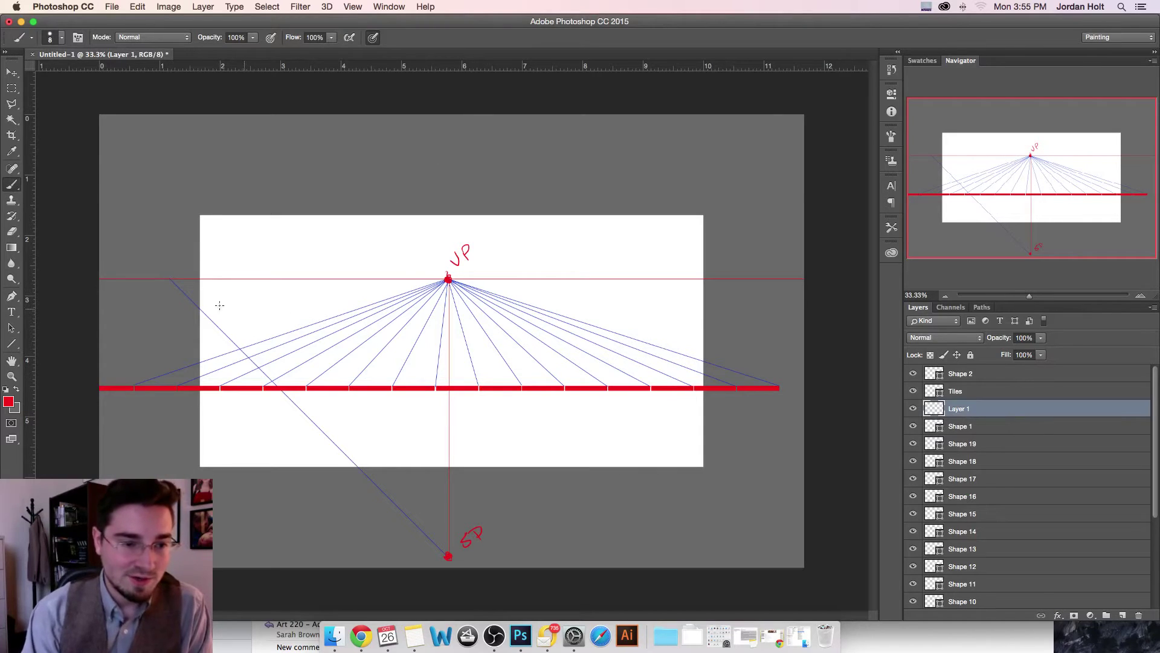
pyautogui.moveTo(168, 276); pyautogui.dragTo(170, 278)
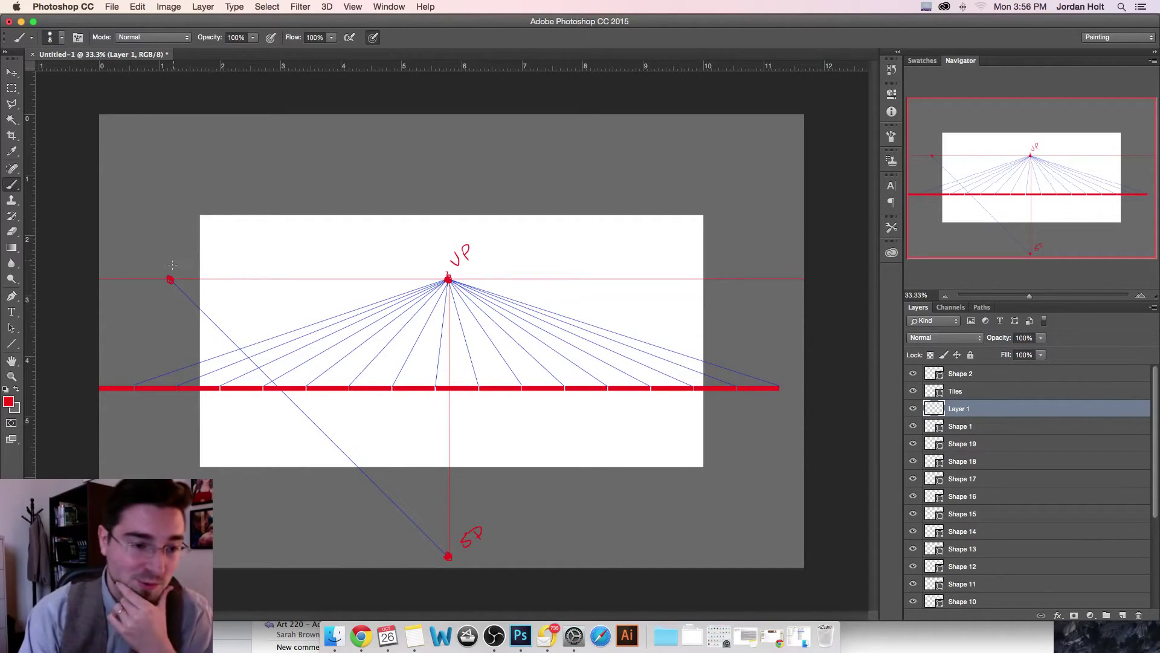
pyautogui.moveTo(160, 260); pyautogui.dragTo(181, 246)
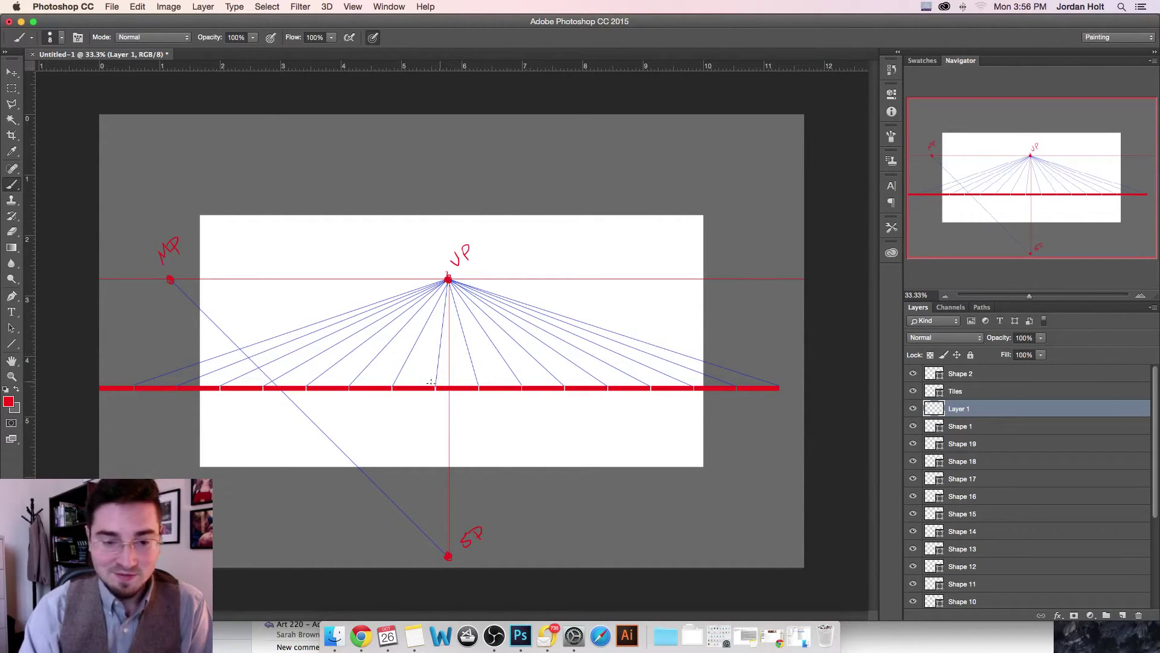
# Step: Draw a green 2 px line from the MP dot to the far right end of the red bar row
pyautogui.click(11, 344)
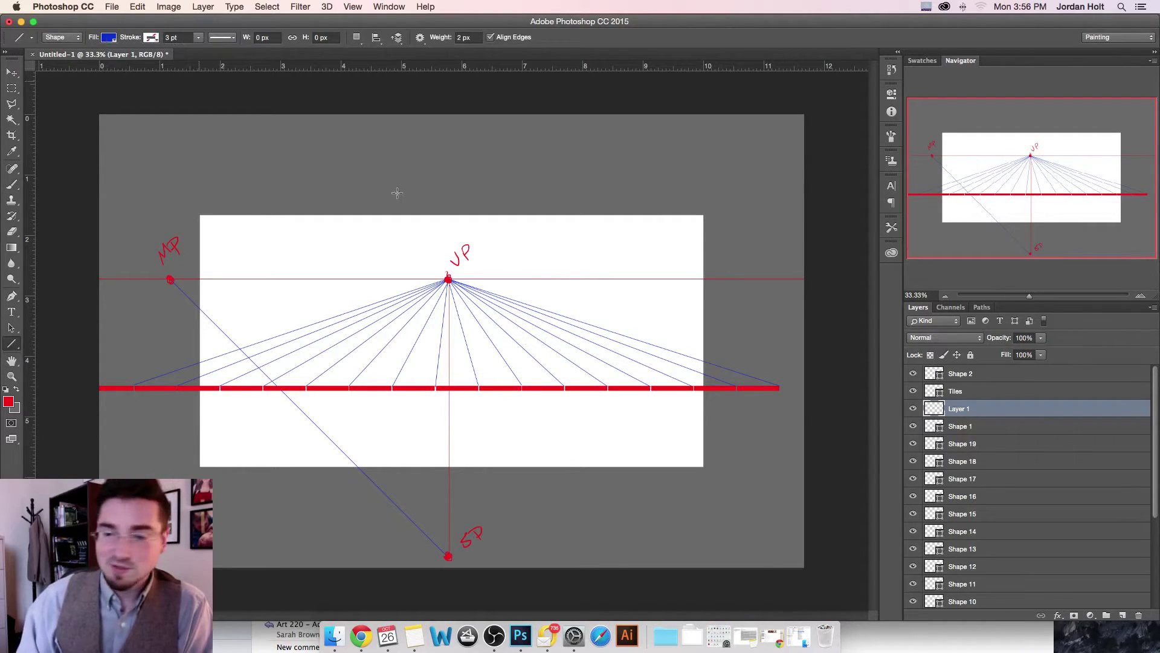
pyautogui.click(109, 38)
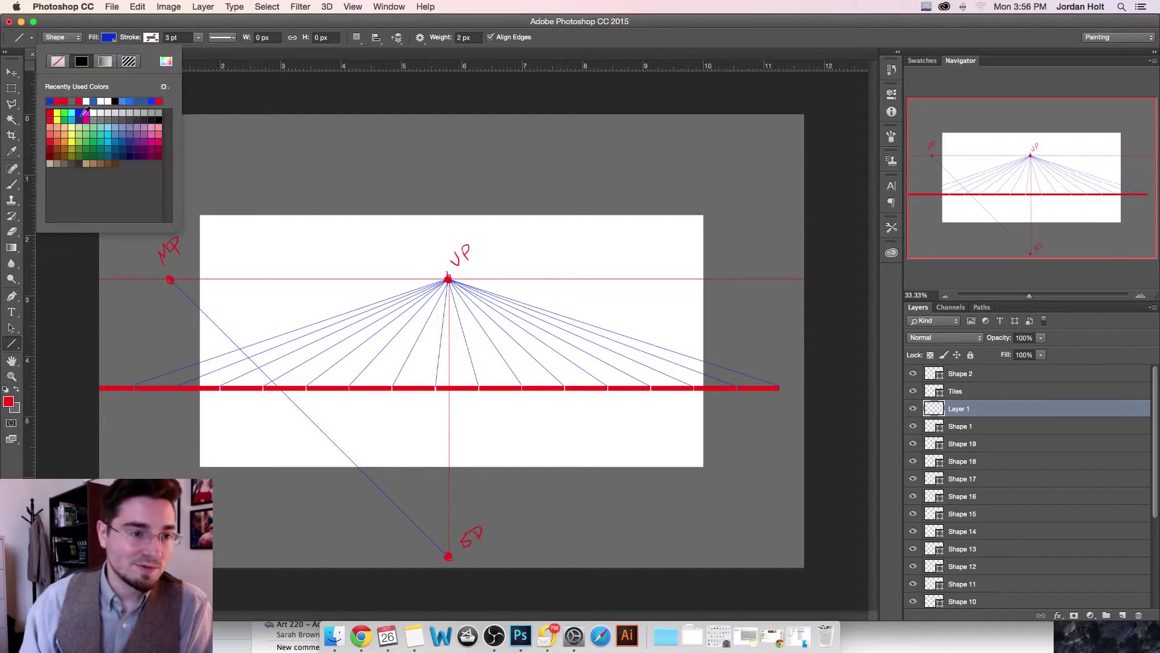
pyautogui.click(64, 113)
pyautogui.click(246, 101)
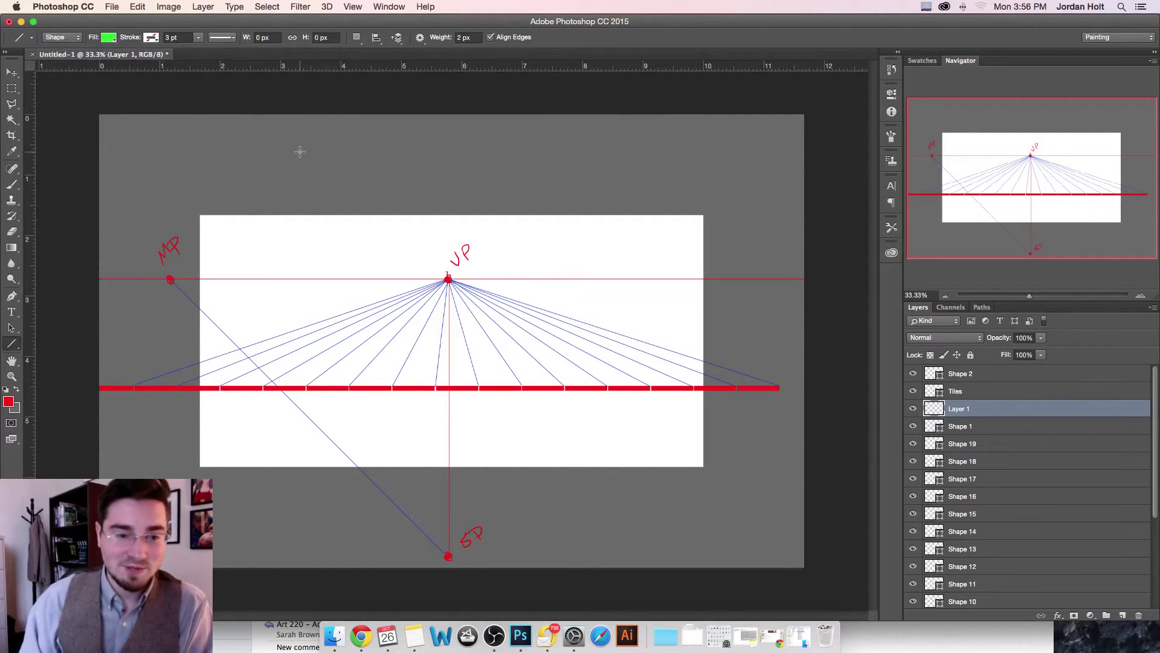
pyautogui.press('super+equal')
pyautogui.scroll(-2, 321, 212)
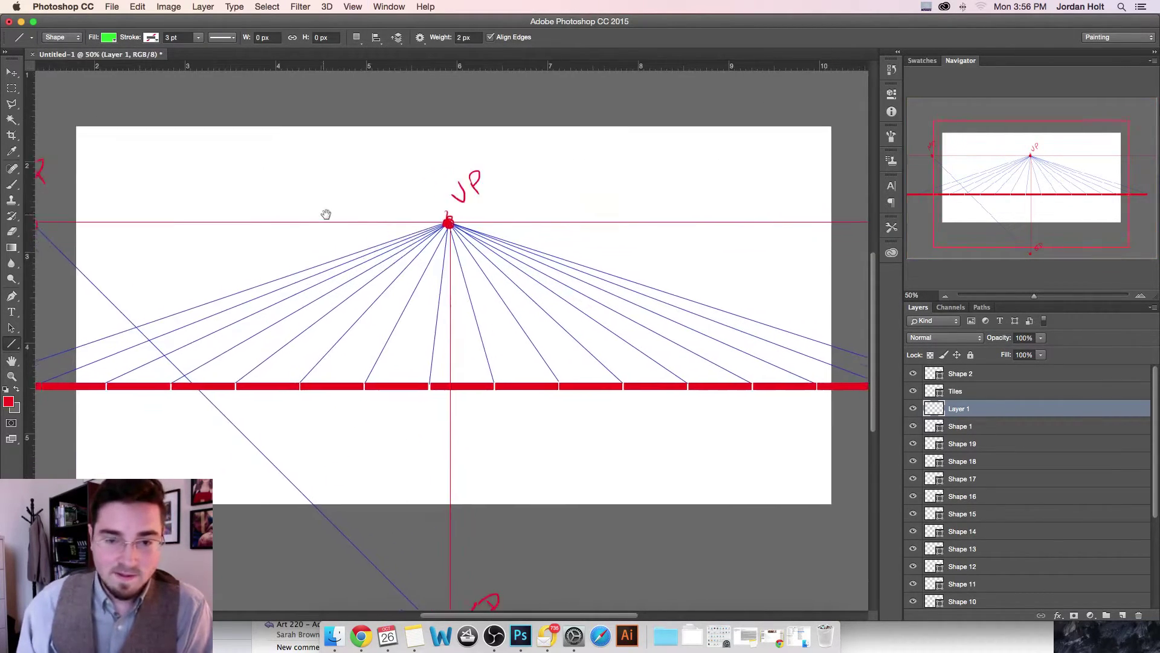
pyautogui.press('super+minus')
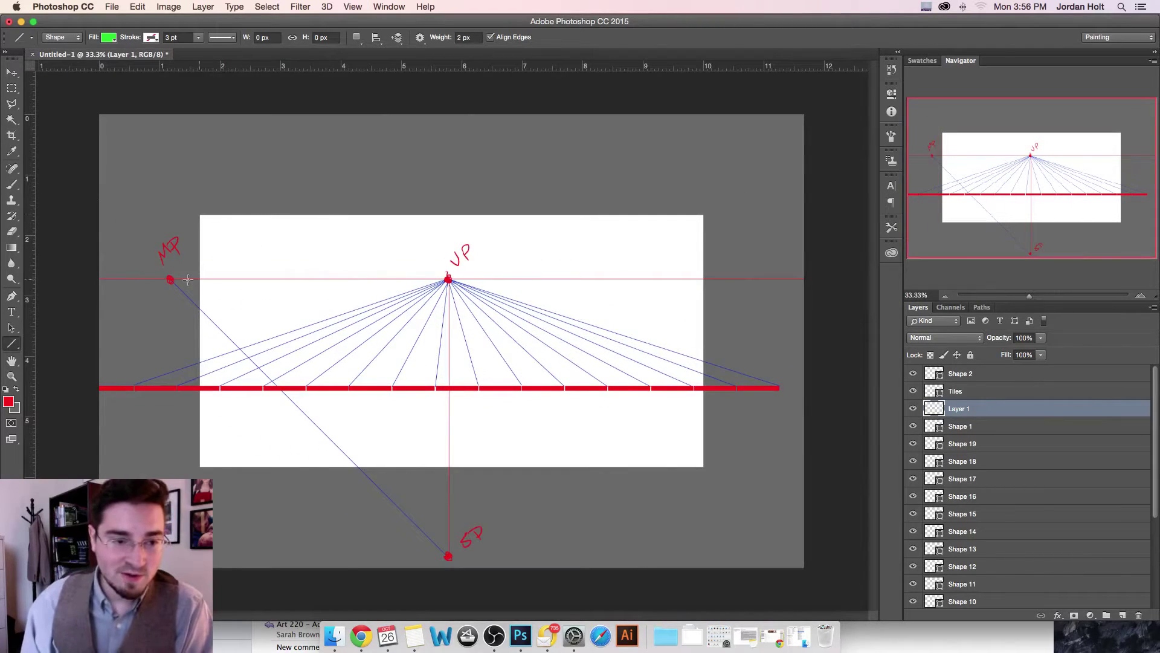
pyautogui.moveTo(170, 279); pyautogui.dragTo(778, 385)
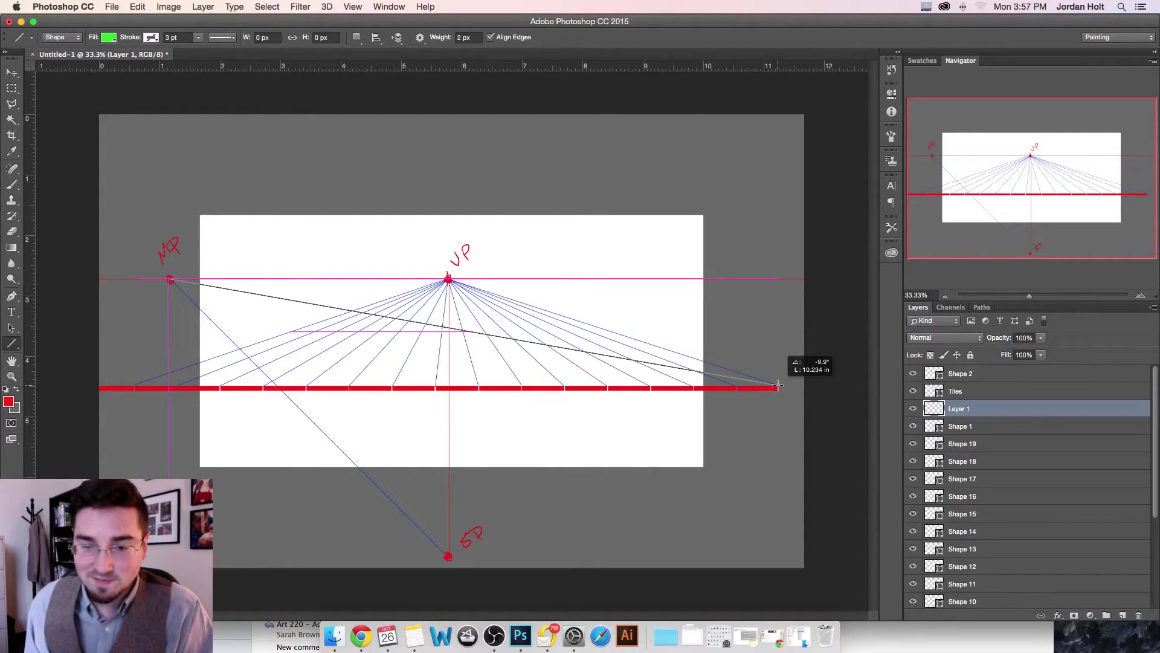
pyautogui.moveTo(778, 385); pyautogui.dragTo(778, 386)
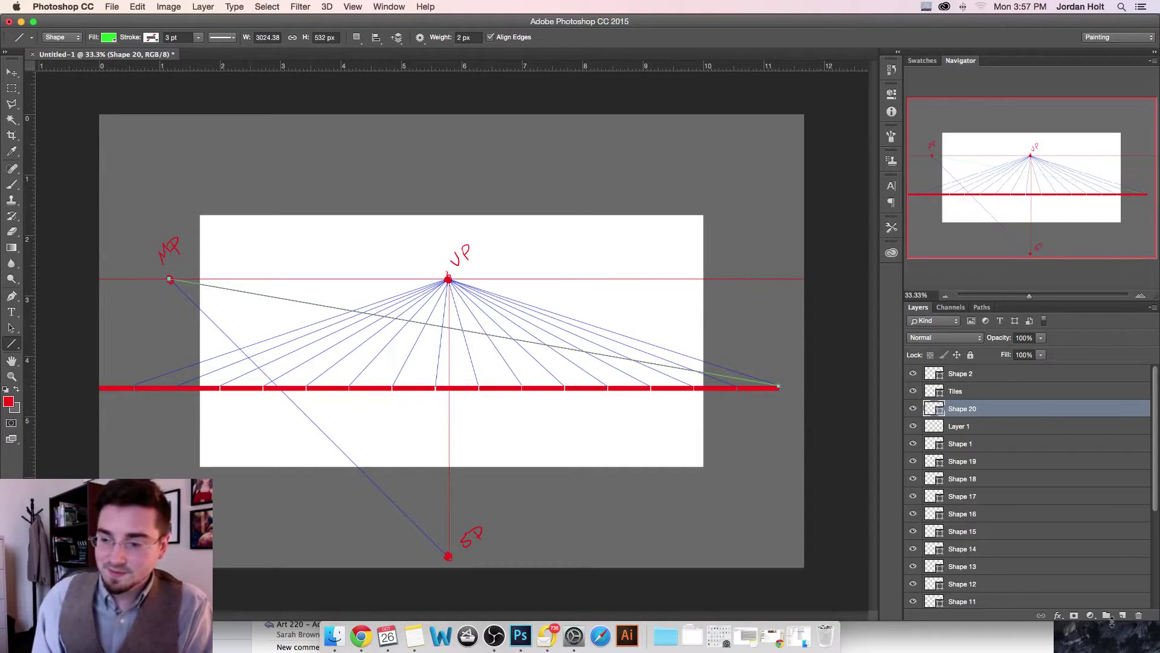
# Step: Add a new layer above the green line and set the Line tool's fill colour to orange
pyautogui.click(1122, 616)
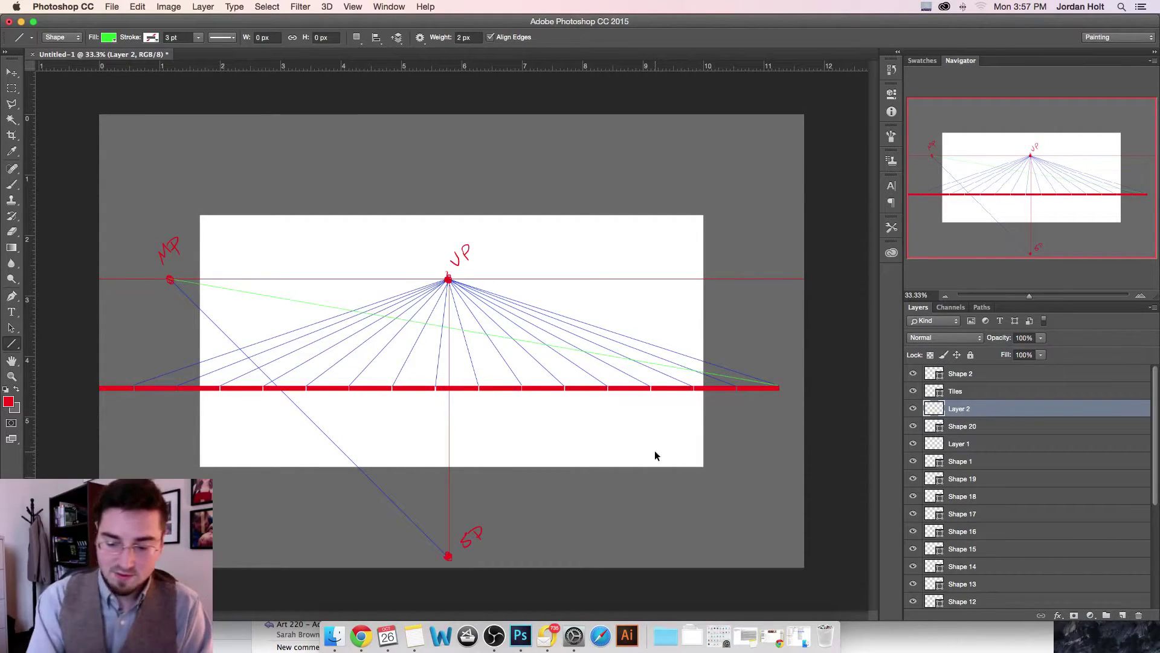
pyautogui.press('super+equal')
pyautogui.press('super+equal')
pyautogui.moveTo(631, 442); pyautogui.dragTo(351, 385)
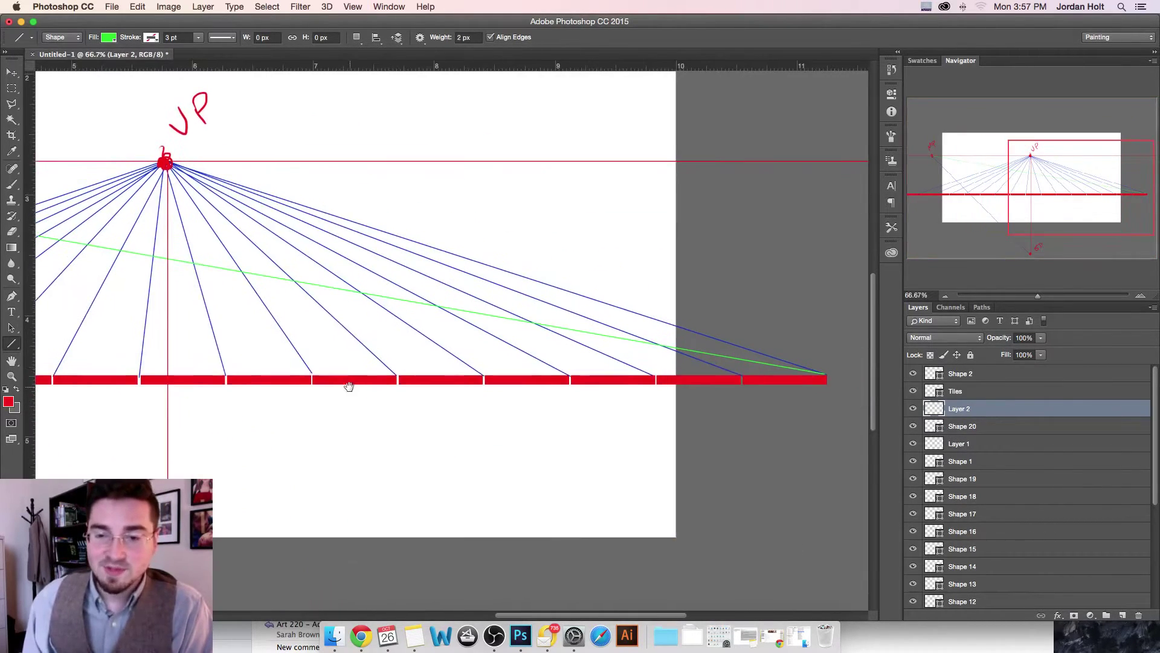
pyautogui.moveTo(189, 295); pyautogui.dragTo(499, 350)
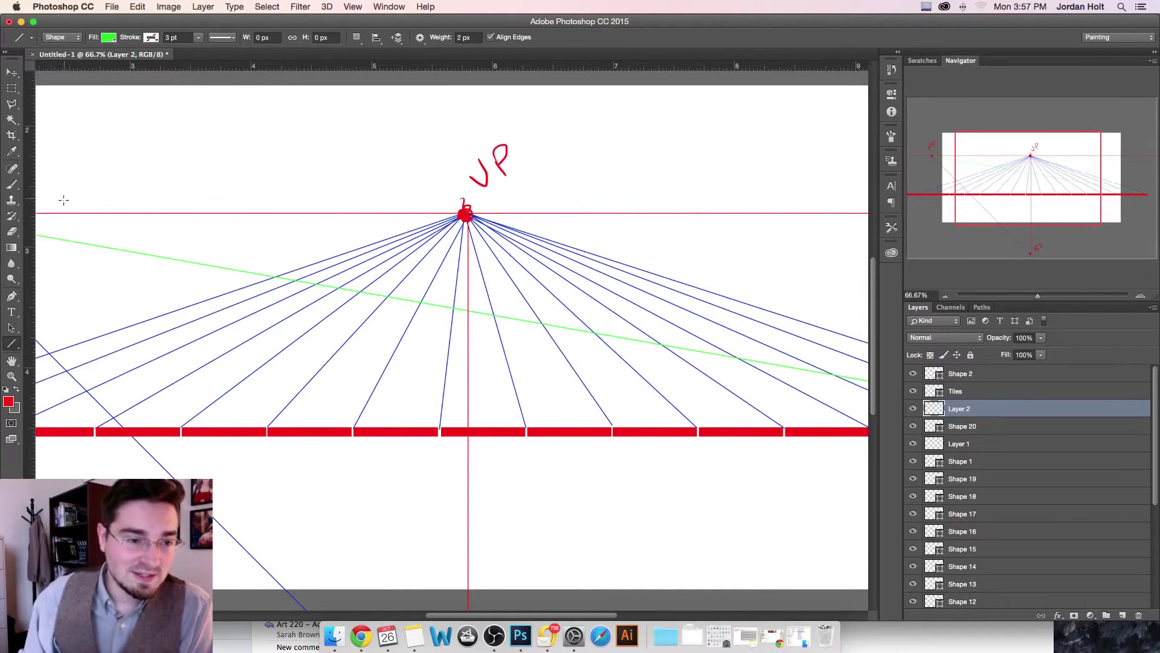
pyautogui.moveTo(668, 343); pyautogui.dragTo(326, 298)
pyautogui.moveTo(207, 329); pyautogui.dragTo(293, 300)
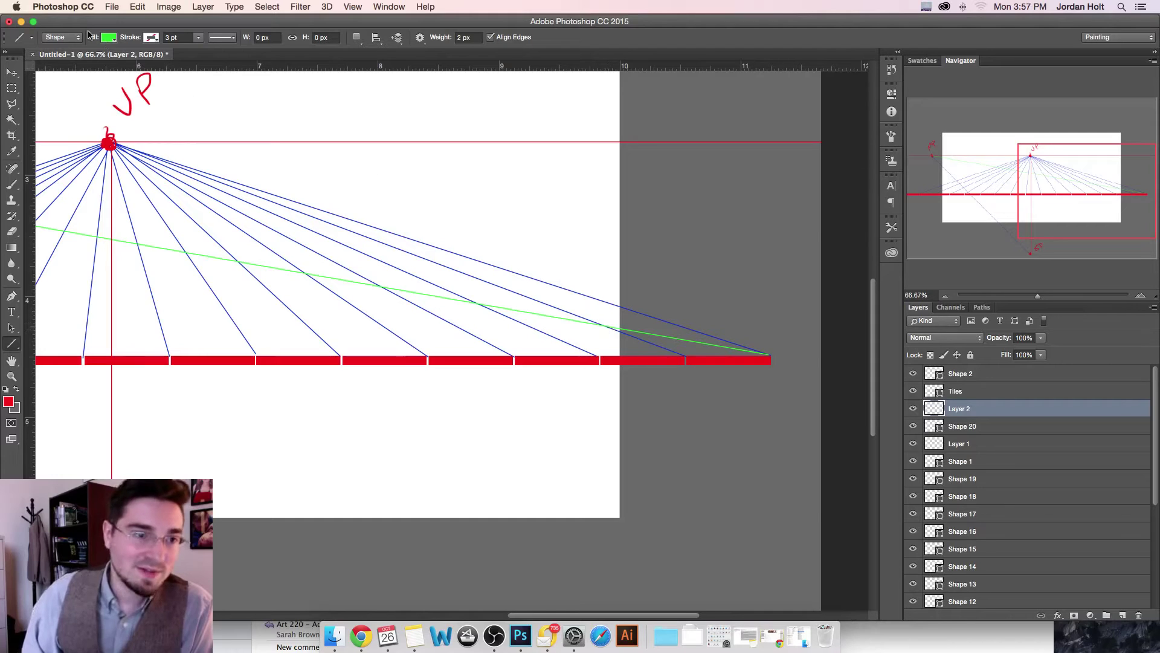
pyautogui.click(107, 38)
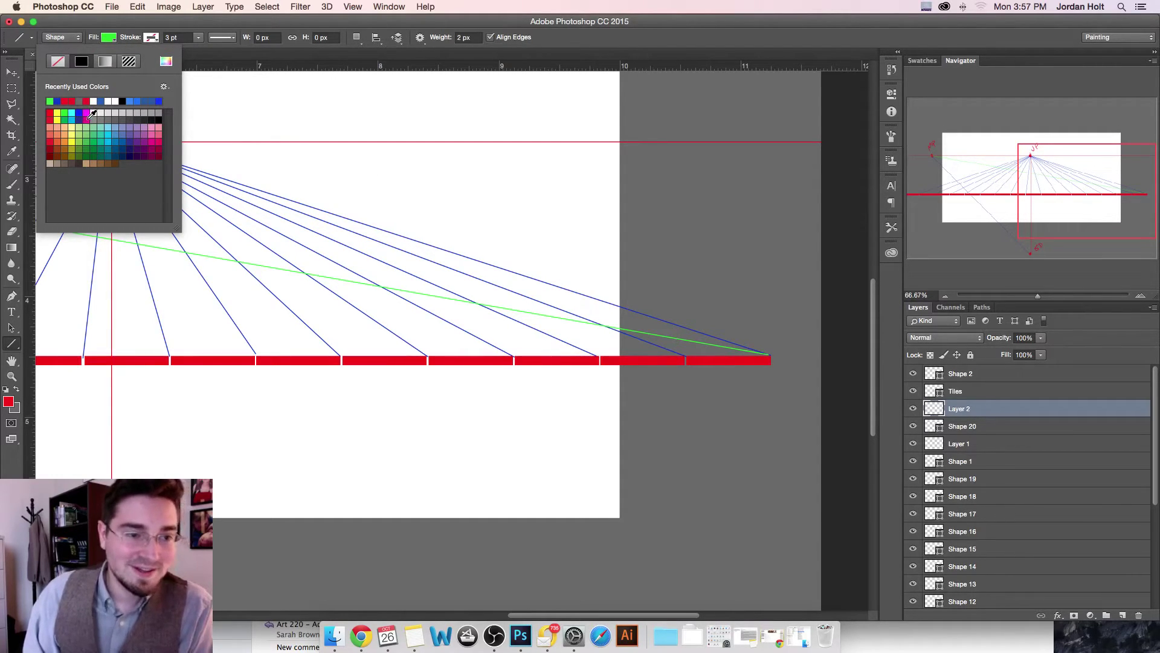
pyautogui.click(65, 140)
pyautogui.click(695, 211)
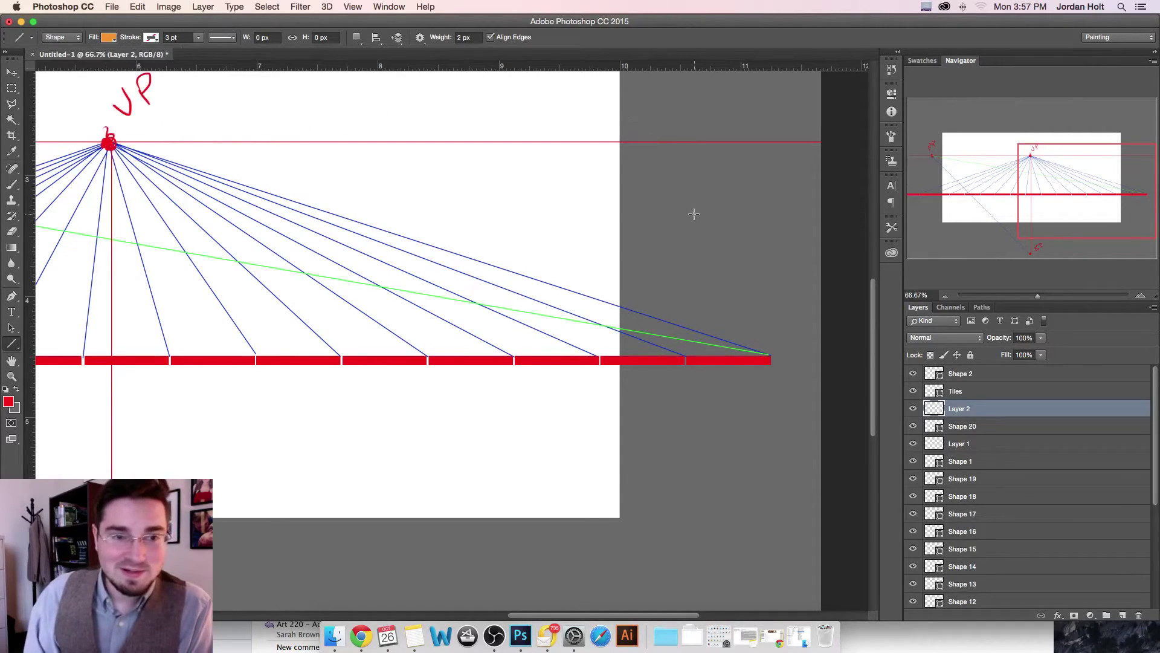
# Step: Draw the first orange horizontal across the grid, in two segments meeting where the green line crosses the second converging line from the right
pyautogui.scroll(-2, 601, 259)
pyautogui.moveTo(603, 309)
pyautogui.mouseDown()
pyautogui.moveTo(24, 314)
pyautogui.moveTo(487, 340)
pyautogui.moveTo(512, 328)
pyautogui.mouseUp()
pyautogui.press('space')
pyautogui.moveTo(713, 379); pyautogui.dragTo(399, 363)
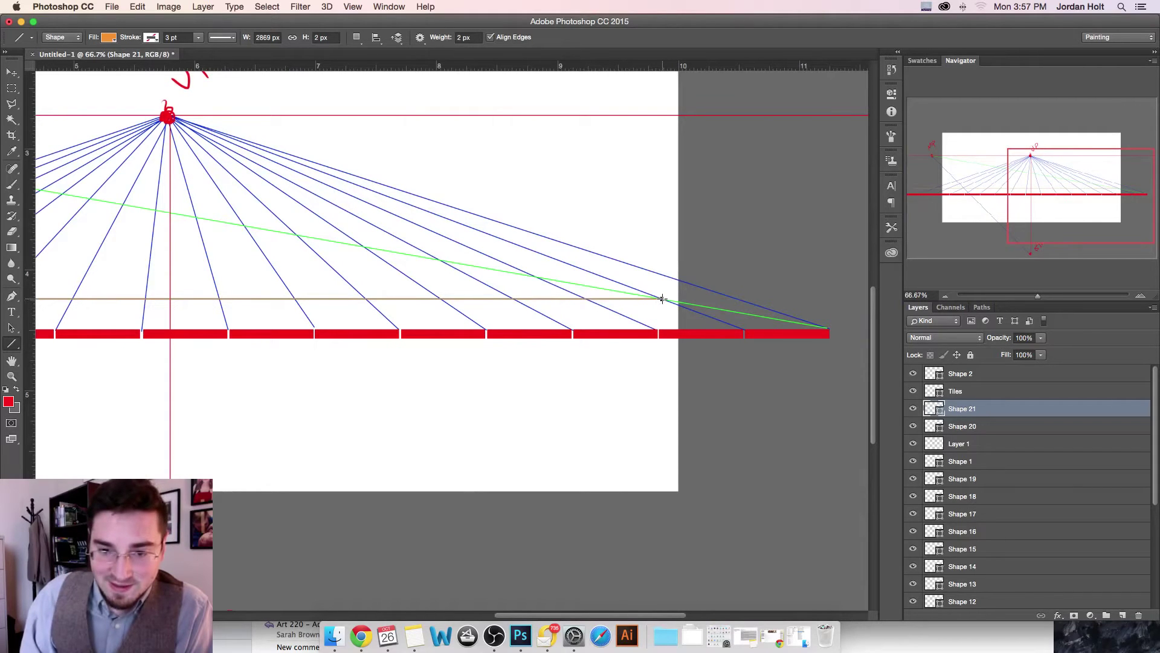
pyautogui.moveTo(662, 299); pyautogui.dragTo(825, 306)
pyautogui.press('space')
pyautogui.moveTo(510, 370); pyautogui.dragTo(588, 390)
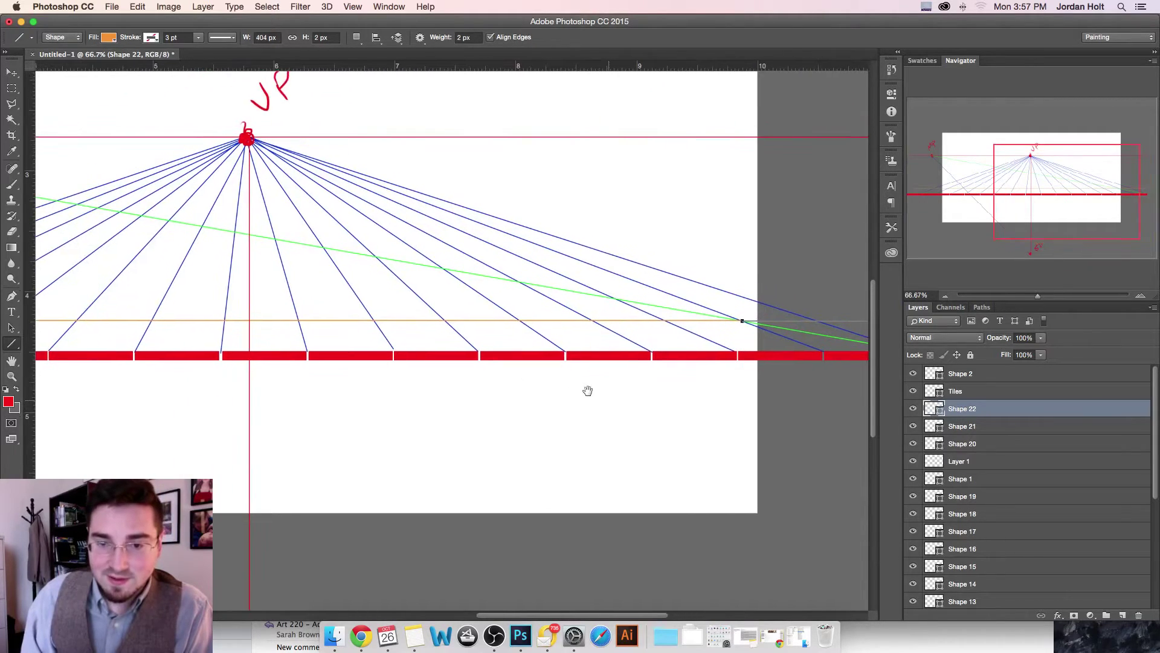
# Step: Draw the second and third orange horizontals through the next two crossings of the green line with the blue converging lines
pyautogui.moveTo(616, 297); pyautogui.dragTo(822, 298)
pyautogui.moveTo(616, 297); pyautogui.dragTo(404, 292)
pyautogui.moveTo(665, 315); pyautogui.dragTo(597, 319)
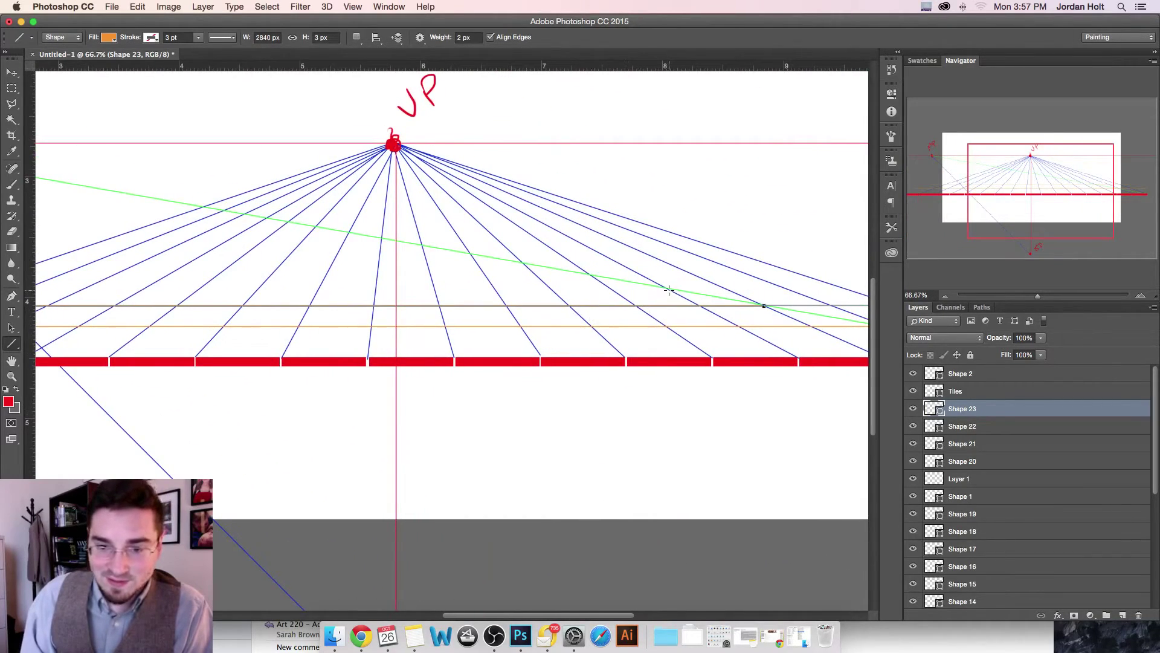
pyautogui.moveTo(666, 289); pyautogui.dragTo(857, 288)
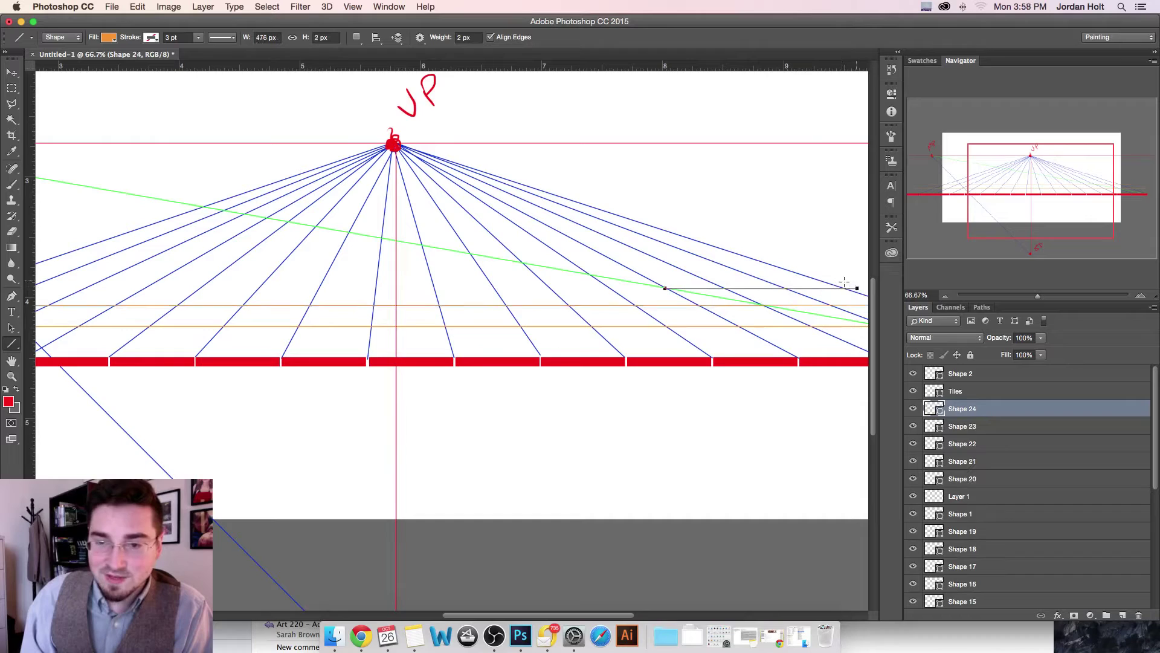
pyautogui.moveTo(665, 288); pyautogui.dragTo(250, 289)
pyautogui.moveTo(435, 249); pyautogui.dragTo(104, 259)
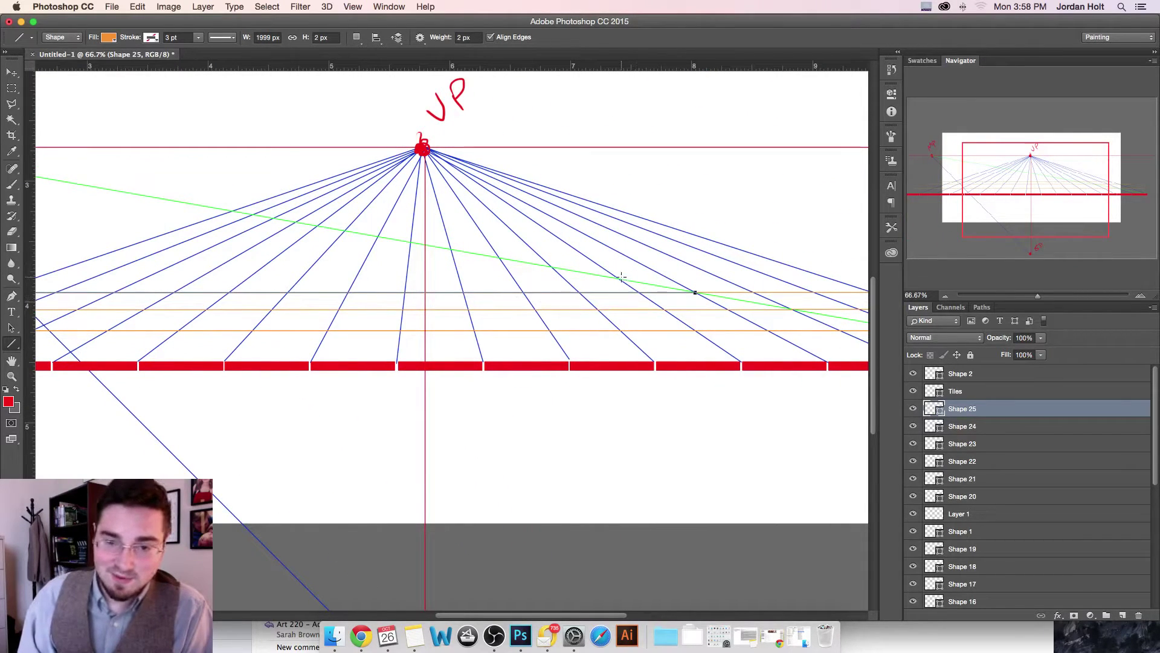
# Step: Draw the fourth and fifth orange horizontals through the following green and blue crossings, redoing the fourth line's left segment
pyautogui.moveTo(620, 278); pyautogui.dragTo(848, 266)
pyautogui.moveTo(620, 278); pyautogui.dragTo(75, 280)
pyautogui.press('super+z')
pyautogui.moveTo(620, 278); pyautogui.dragTo(206, 272)
pyautogui.moveTo(552, 303); pyautogui.dragTo(266, 336)
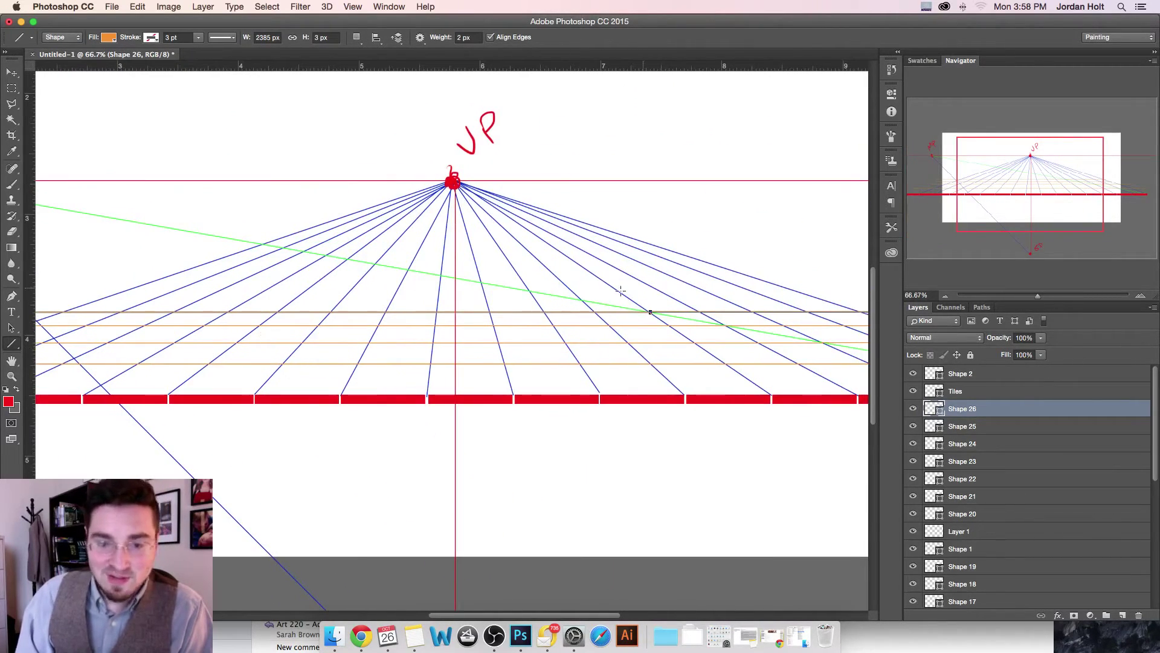
pyautogui.moveTo(583, 300); pyautogui.dragTo(841, 300)
pyautogui.moveTo(582, 299); pyautogui.dragTo(73, 296)
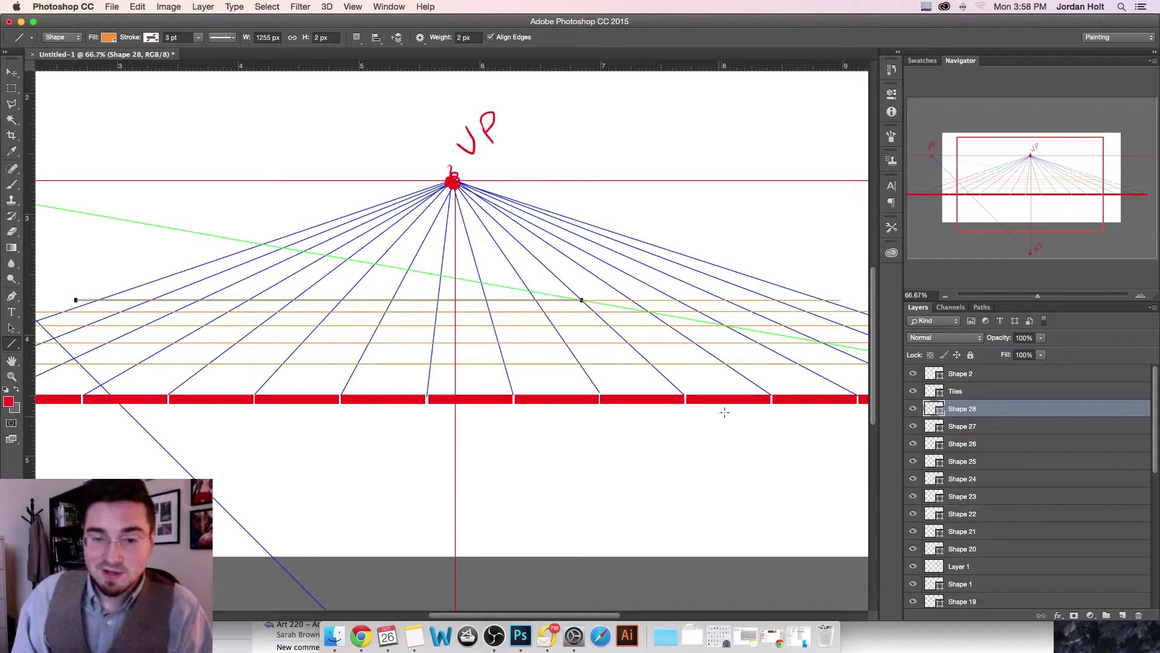
# Step: Add the sixth to eighth orange horizontals, each extending both ways from its green and blue crossing beside the central vertical
pyautogui.moveTo(684, 397); pyautogui.dragTo(675, 416)
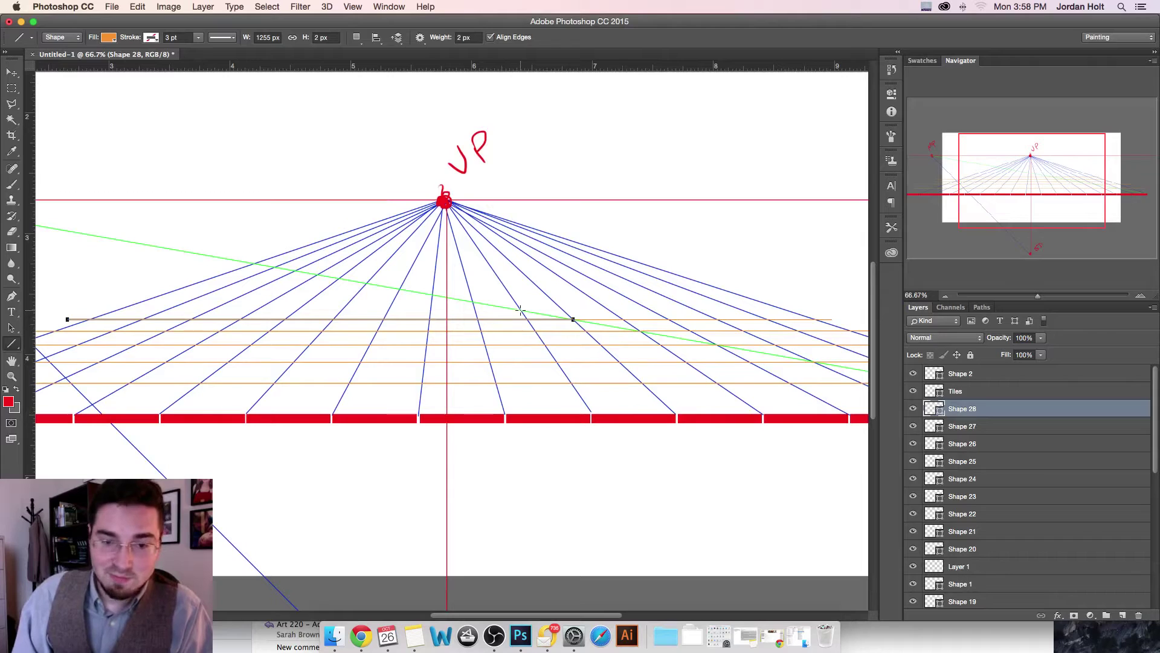
pyautogui.moveTo(523, 310); pyautogui.dragTo(525, 309)
pyautogui.moveTo(796, 314); pyautogui.dragTo(810, 310)
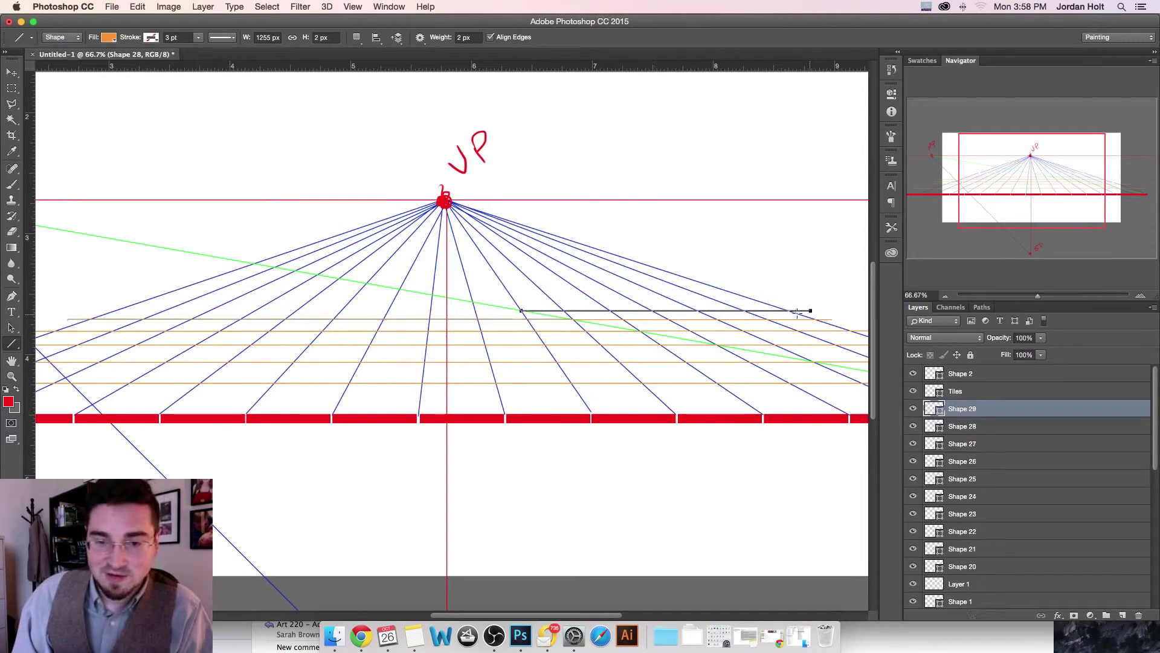
pyautogui.moveTo(522, 310); pyautogui.dragTo(90, 310)
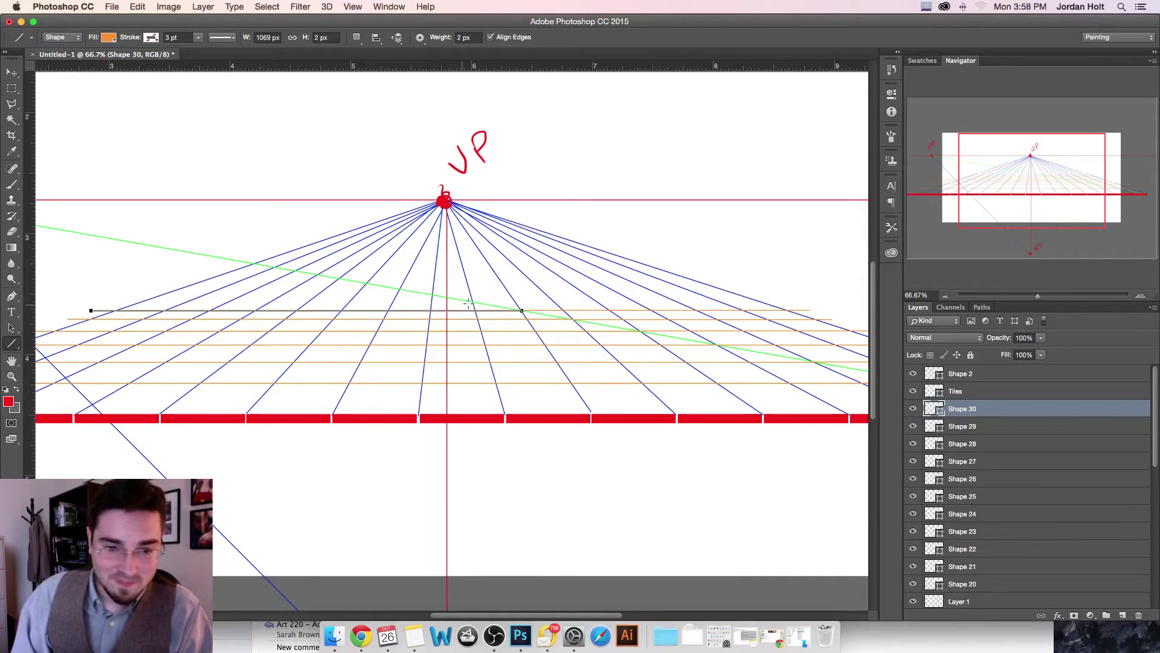
pyautogui.moveTo(473, 302); pyautogui.dragTo(787, 302)
pyautogui.moveTo(473, 302); pyautogui.dragTo(128, 302)
pyautogui.moveTo(432, 296); pyautogui.dragTo(770, 296)
pyautogui.moveTo(434, 295); pyautogui.dragTo(149, 296)
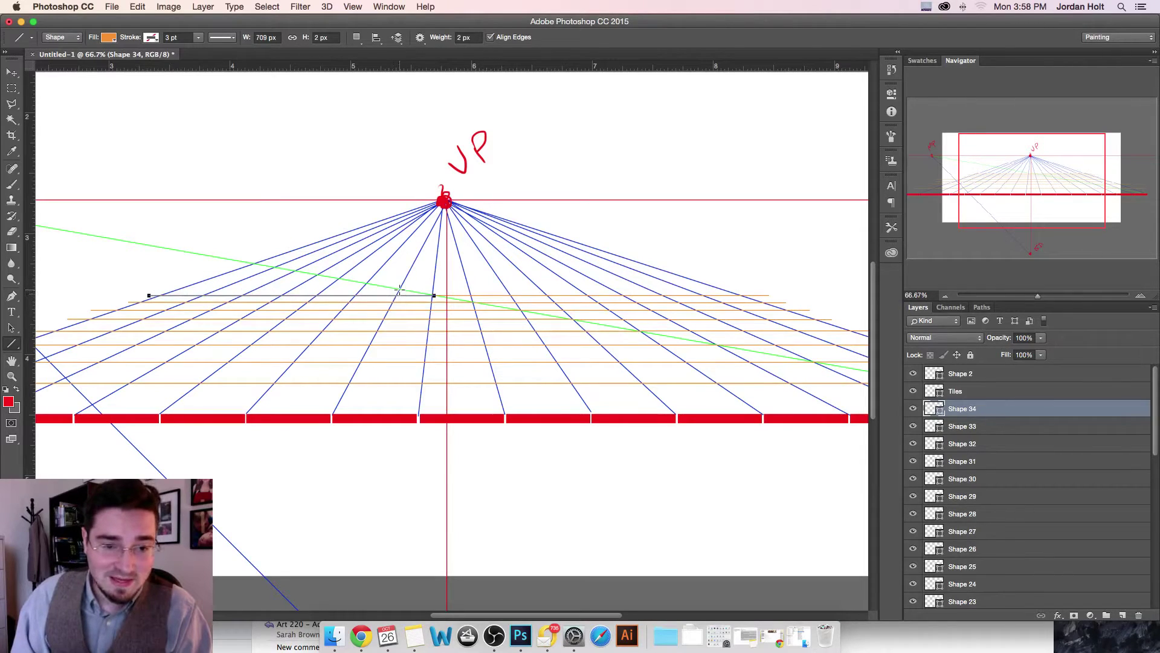
# Step: Draw the ninth to eleventh orange horizontals through the green line's crossings left of the central vertical, spanning the outer converging lines
pyautogui.moveTo(399, 289); pyautogui.dragTo(850, 289)
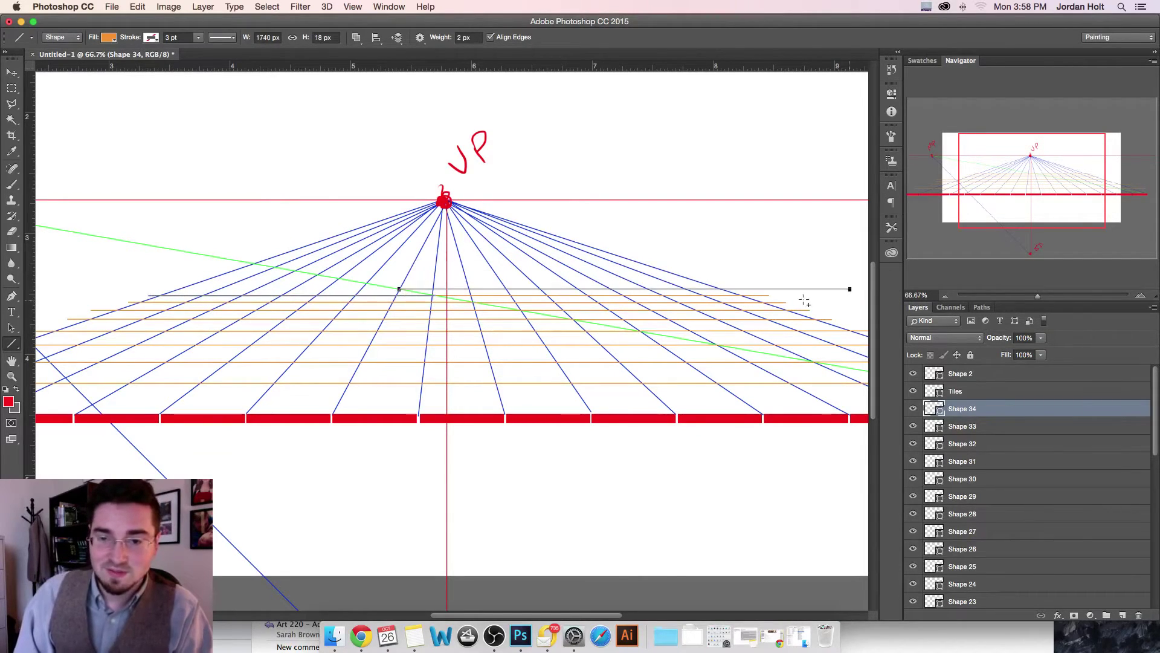
pyautogui.moveTo(400, 289); pyautogui.dragTo(133, 289)
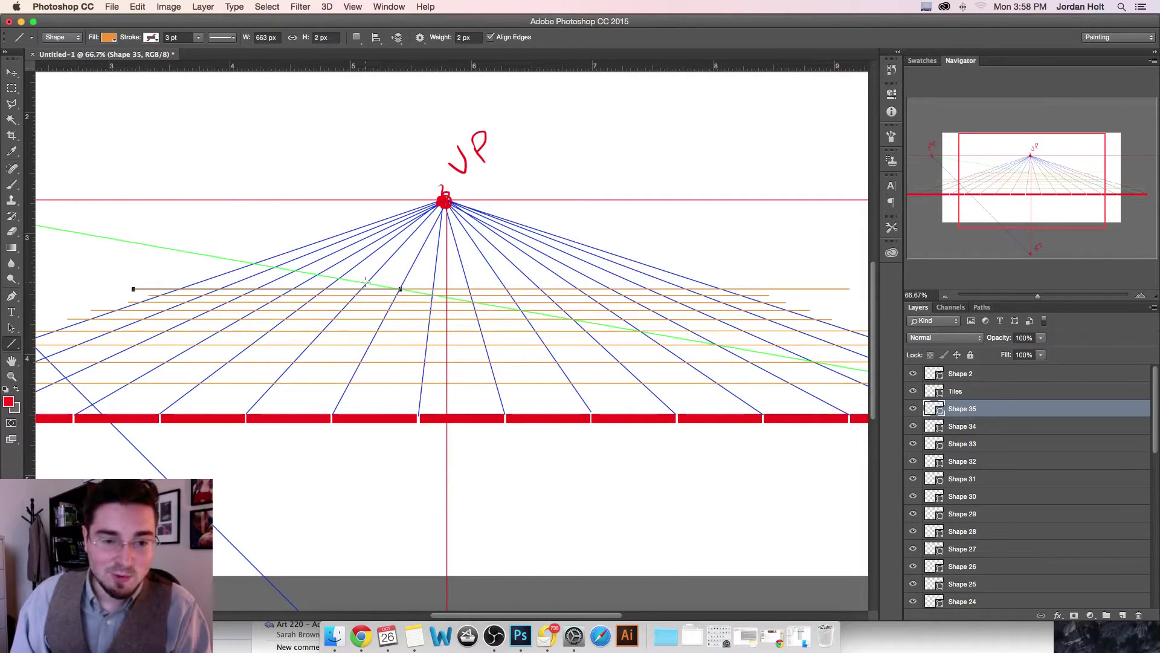
pyautogui.moveTo(366, 282); pyautogui.dragTo(753, 283)
pyautogui.moveTo(366, 282); pyautogui.dragTo(160, 282)
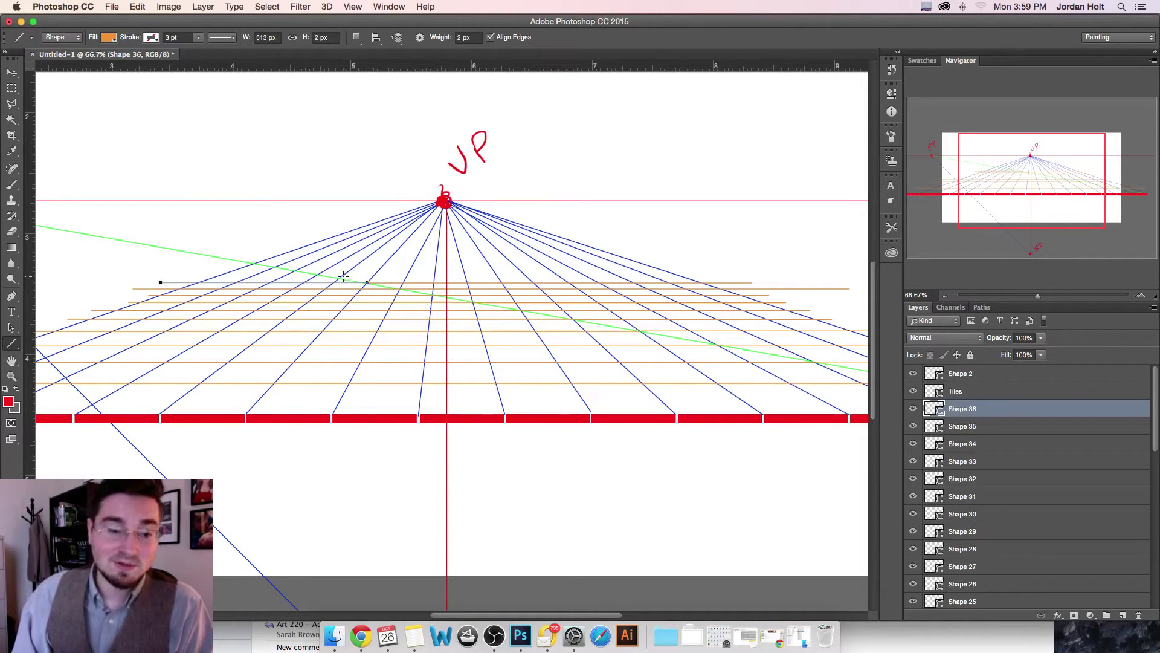
pyautogui.moveTo(338, 278); pyautogui.dragTo(728, 278)
pyautogui.moveTo(339, 279); pyautogui.dragTo(181, 278)
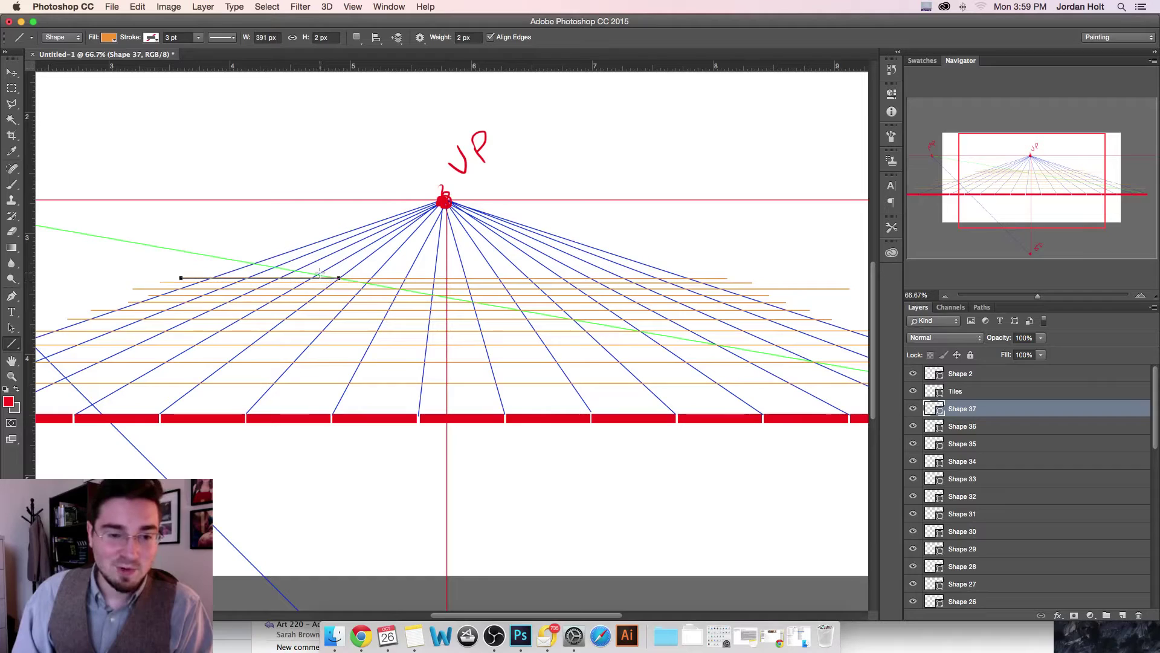
# Step: Draw the last two orange horizontals through the green line's remaining crossings with the leftmost converging lines, closing the back of the floor grid
pyautogui.moveTo(318, 275); pyautogui.dragTo(706, 274)
pyautogui.moveTo(316, 275); pyautogui.dragTo(171, 275)
pyautogui.moveTo(295, 269); pyautogui.dragTo(691, 270)
pyautogui.moveTo(295, 269); pyautogui.dragTo(171, 268)
pyautogui.moveTo(295, 269); pyautogui.dragTo(696, 268)
pyautogui.scroll(-2, 15, 79)
# Step: Draw three orange verticals about 500 px tall upward from the rightmost converging line, where it meets consecutive floor horizontals
pyautogui.click(13, 74)
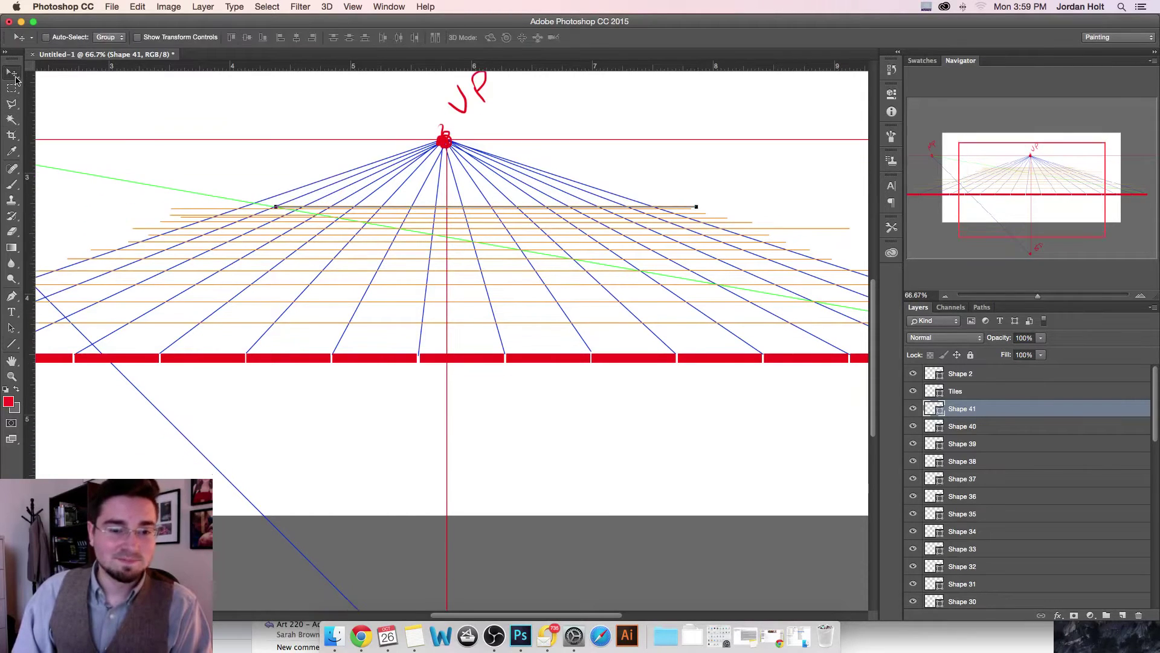
pyautogui.moveTo(555, 408); pyautogui.dragTo(368, 469)
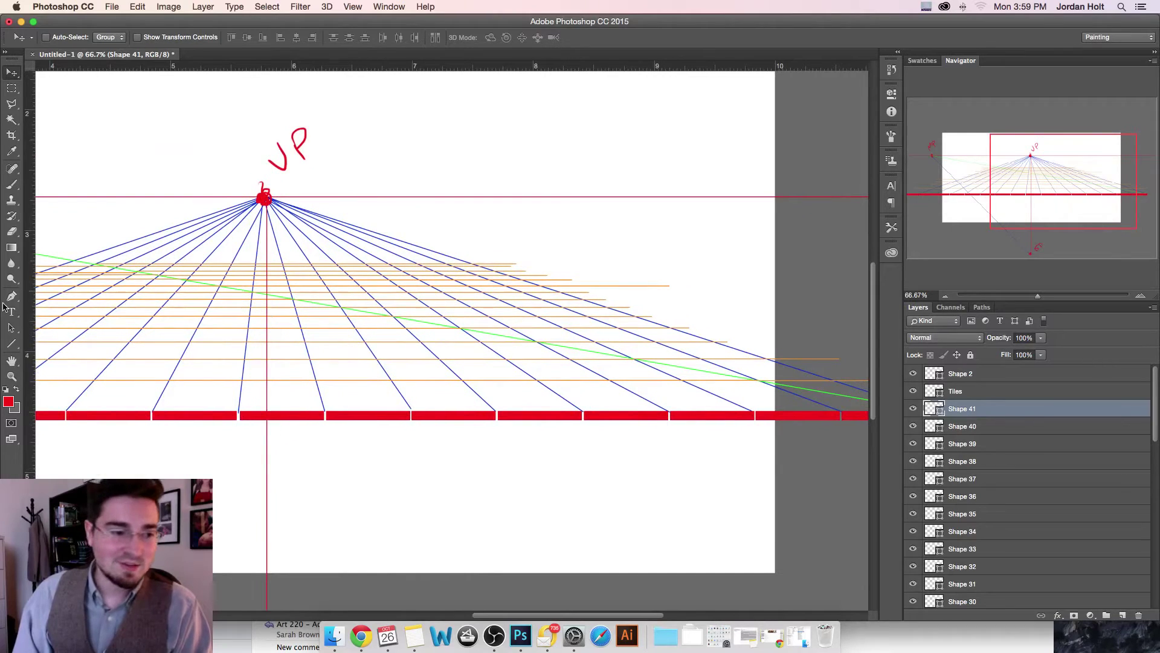
pyautogui.click(11, 343)
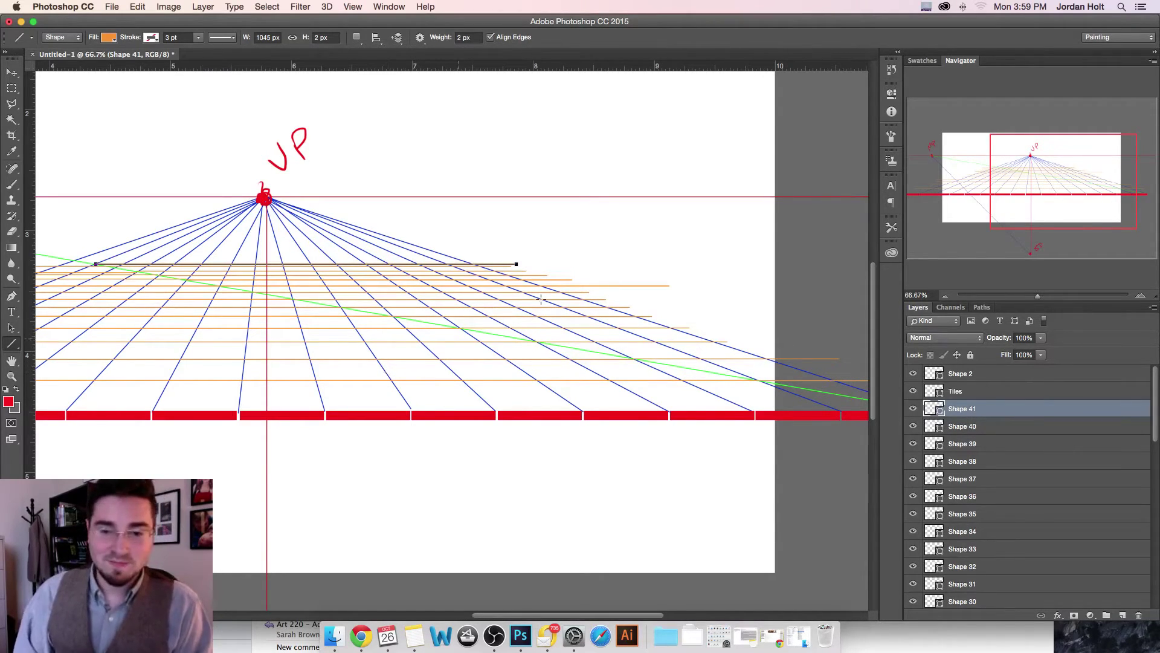
pyautogui.moveTo(714, 342); pyautogui.dragTo(715, 132)
pyautogui.moveTo(671, 327); pyautogui.dragTo(670, 127)
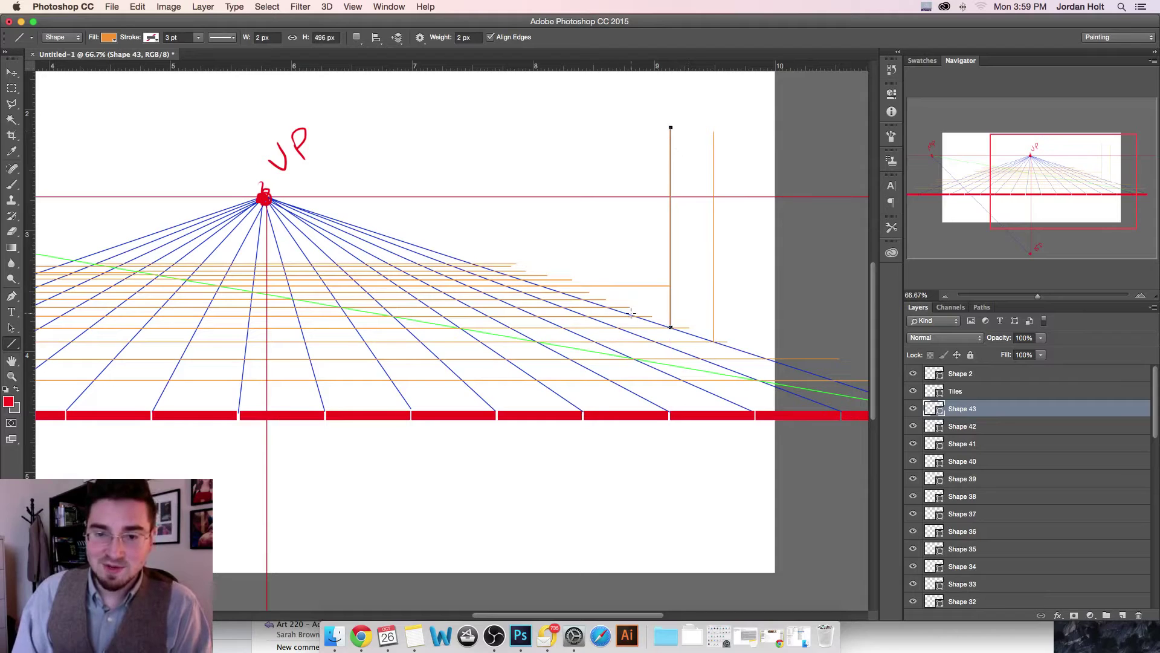
pyautogui.moveTo(633, 317); pyautogui.dragTo(634, 105)
# Step: Draw a vertical up from the floor's back right corner, and a line from VP through its top to the upper right
pyautogui.moveTo(508, 215); pyautogui.dragTo(558, 308)
pyautogui.moveTo(520, 355); pyautogui.dragTo(520, 204)
pyautogui.moveTo(313, 291); pyautogui.dragTo(829, 78)
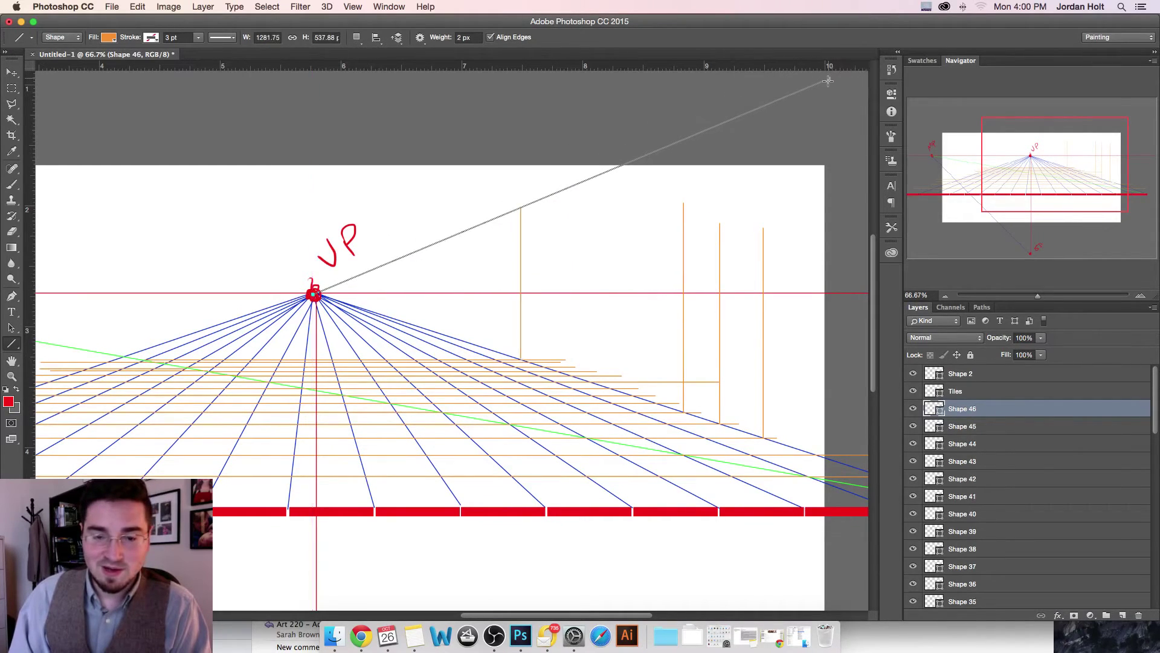
# Step: Raise further orange verticals beside the back corner one, from successive floor horizontals on the outermost converging line to the slanted orange line
pyautogui.moveTo(543, 367); pyautogui.dragTo(543, 199)
pyautogui.moveTo(529, 363); pyautogui.dragTo(530, 203)
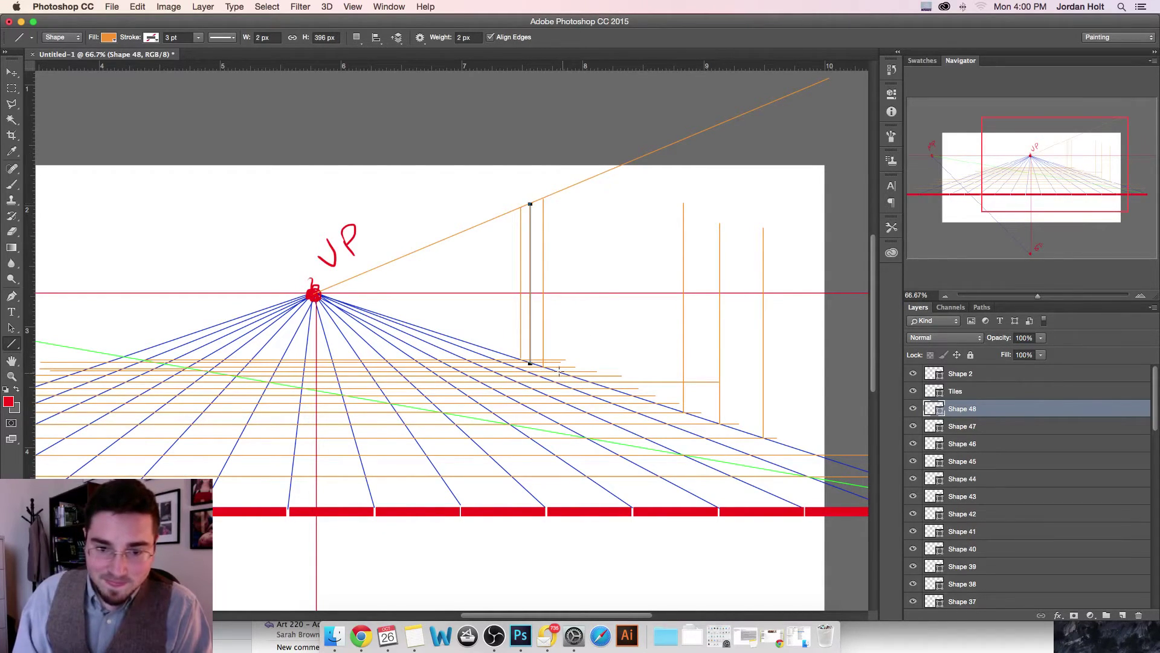
pyautogui.moveTo(558, 372); pyautogui.dragTo(576, 190)
# Step: Add two more orange verticals to the right wall, and run a nearly horizontal orange line about 1081 px wide leftward from its slanted line
pyautogui.moveTo(577, 344); pyautogui.dragTo(124, 196)
pyautogui.moveTo(137, 332); pyautogui.dragTo(397, 360)
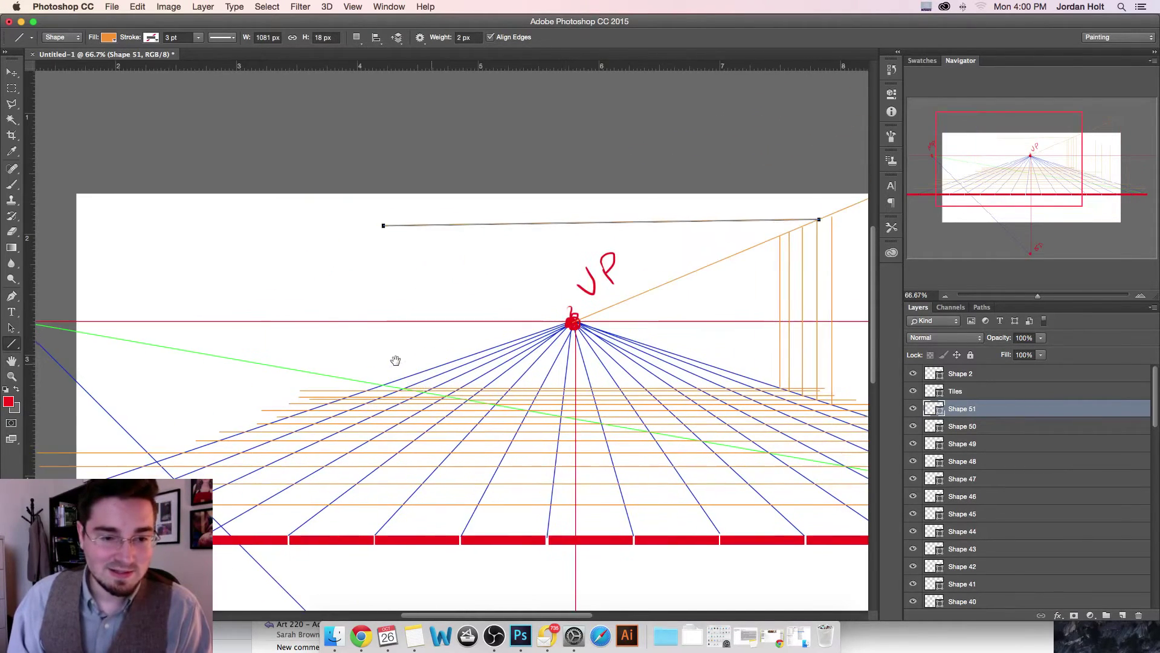
# Step: Draw an orange vertical up from the floor's back left corner, and a line from VP through its top to the upper left
pyautogui.moveTo(346, 396); pyautogui.dragTo(373, 228)
pyautogui.moveTo(572, 322); pyautogui.dragTo(181, 158)
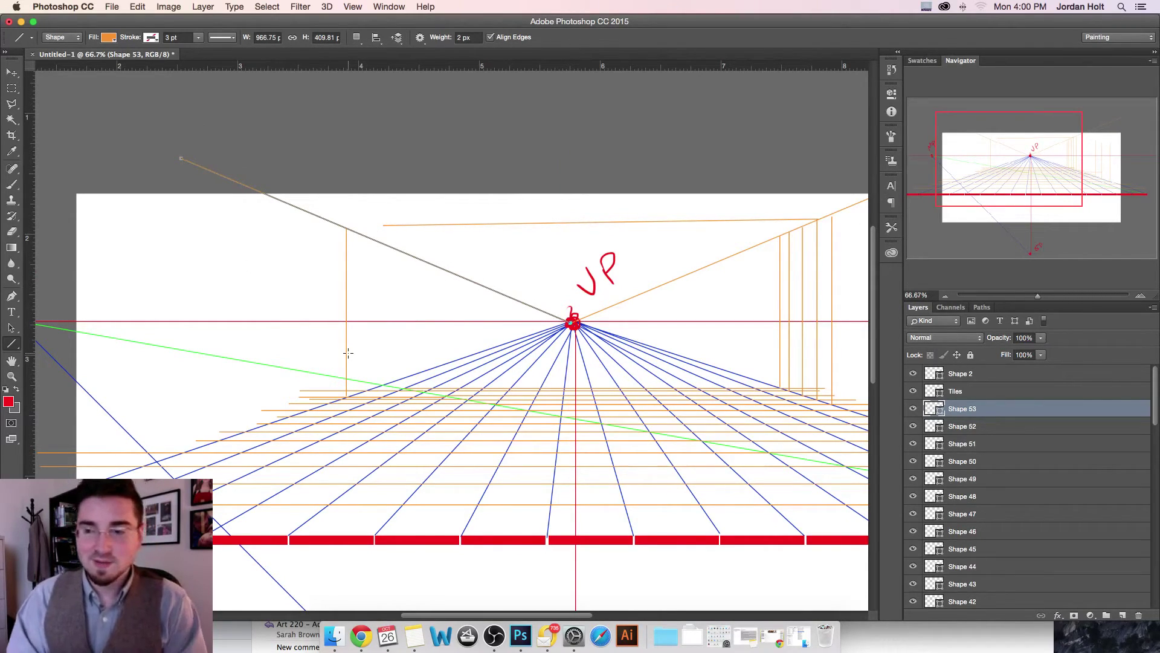
pyautogui.click(12, 72)
# Step: Set the line fill to blue and draw a 45° line from SP up and right to the horizon, about 1375 px wide and high
pyautogui.moveTo(562, 491); pyautogui.dragTo(351, 374)
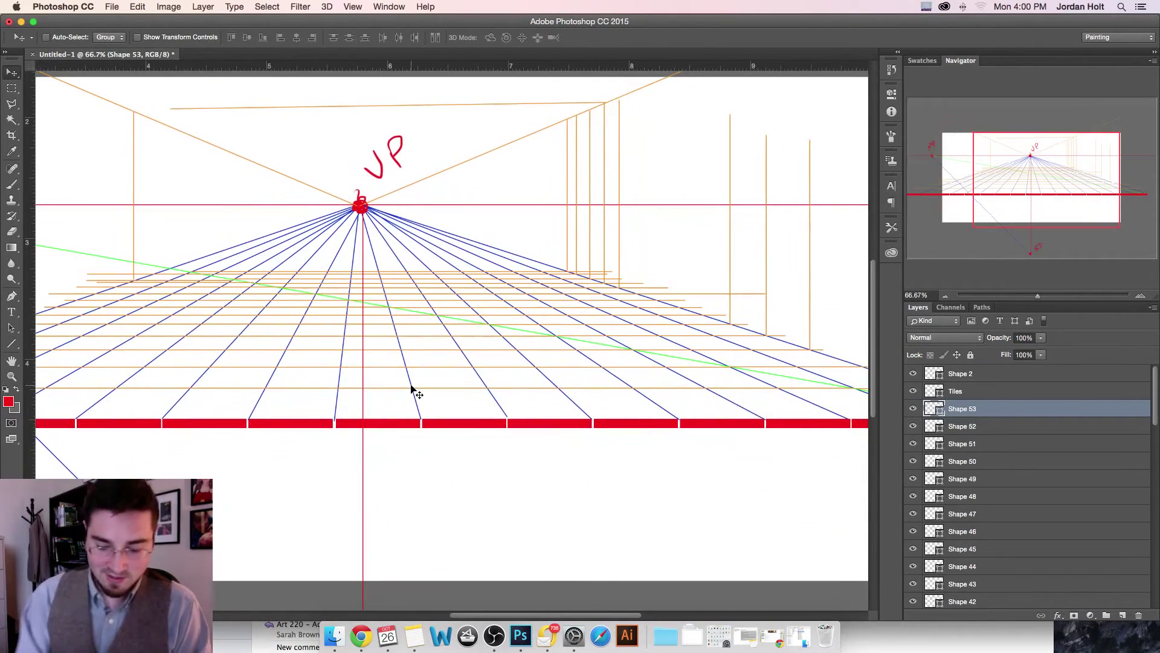
pyautogui.press('super+minus')
pyautogui.press('super+minus')
pyautogui.press('super+minus')
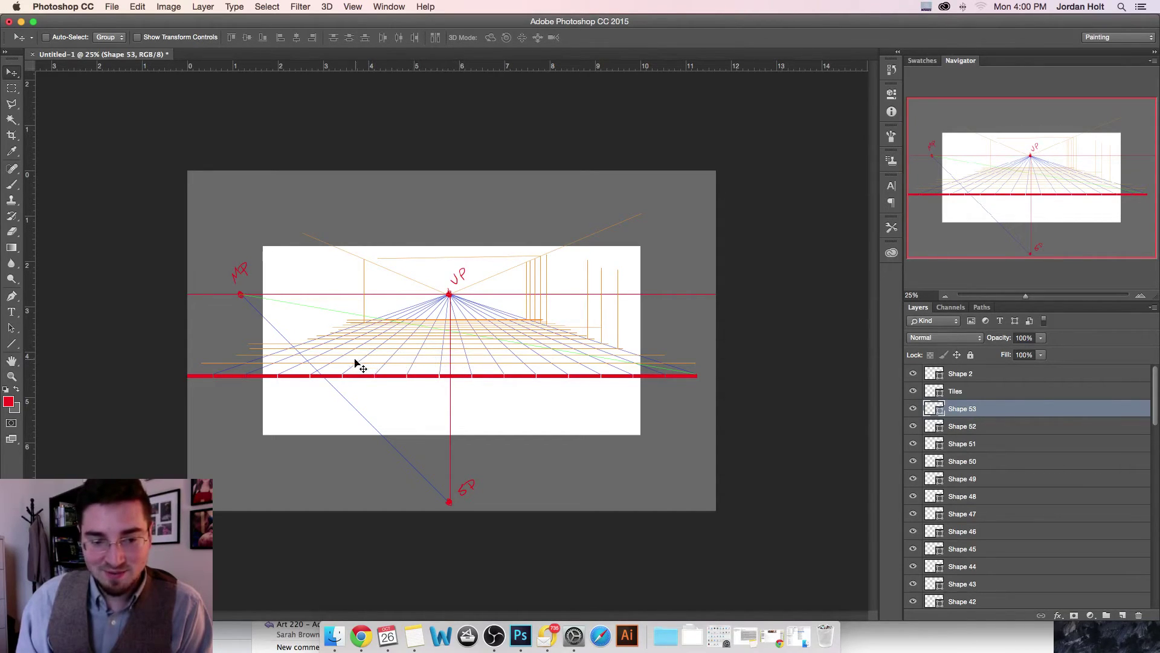
pyautogui.click(11, 343)
pyautogui.click(109, 37)
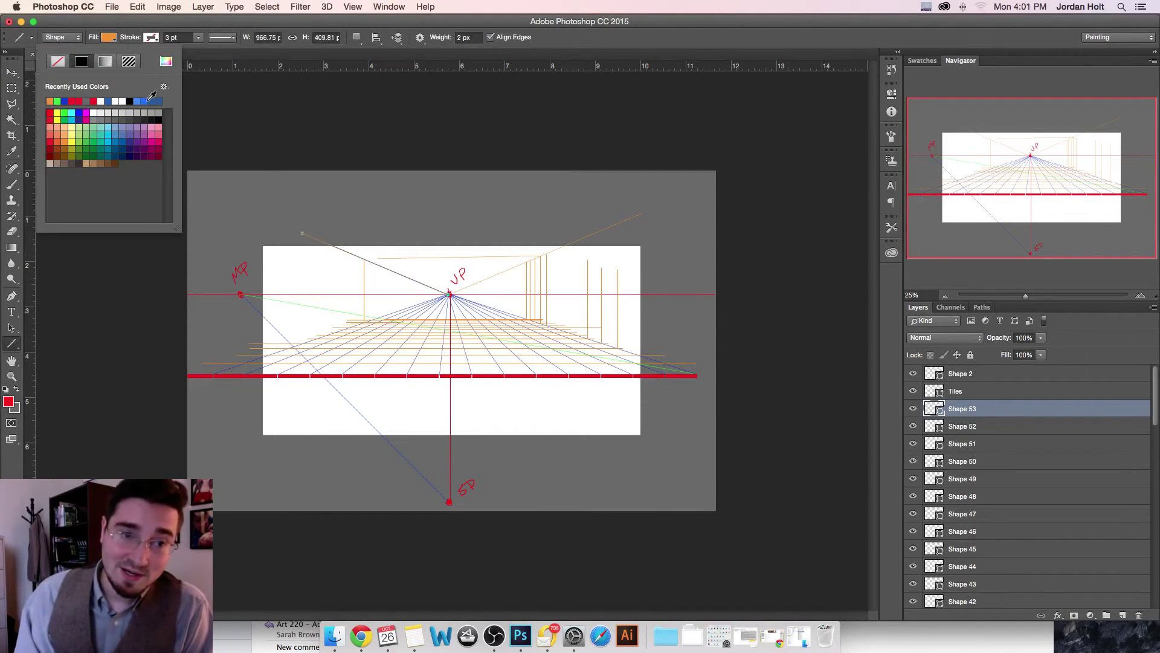
pyautogui.click(113, 101)
pyautogui.click(115, 101)
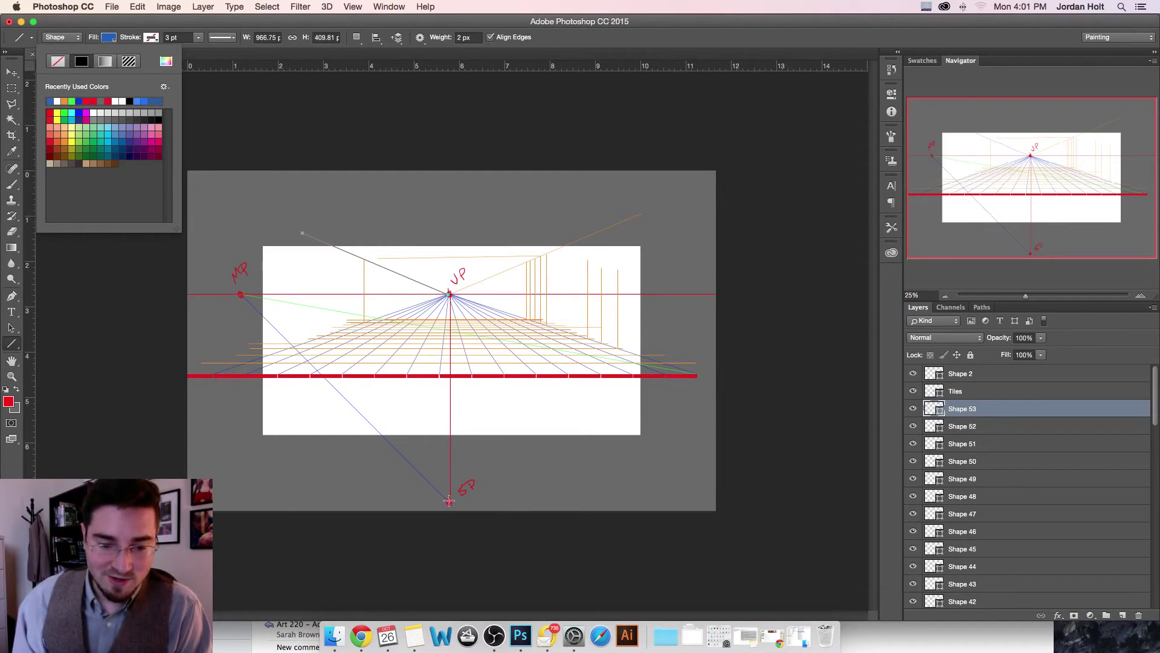
pyautogui.moveTo(450, 501); pyautogui.dragTo(664, 294)
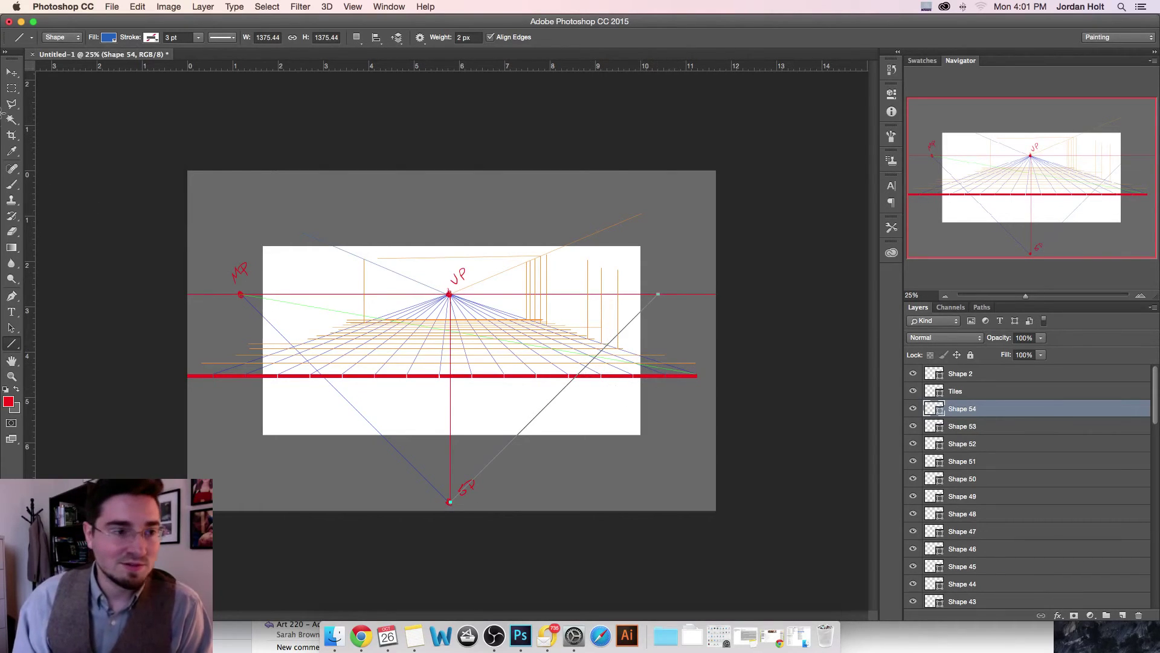
pyautogui.click(12, 71)
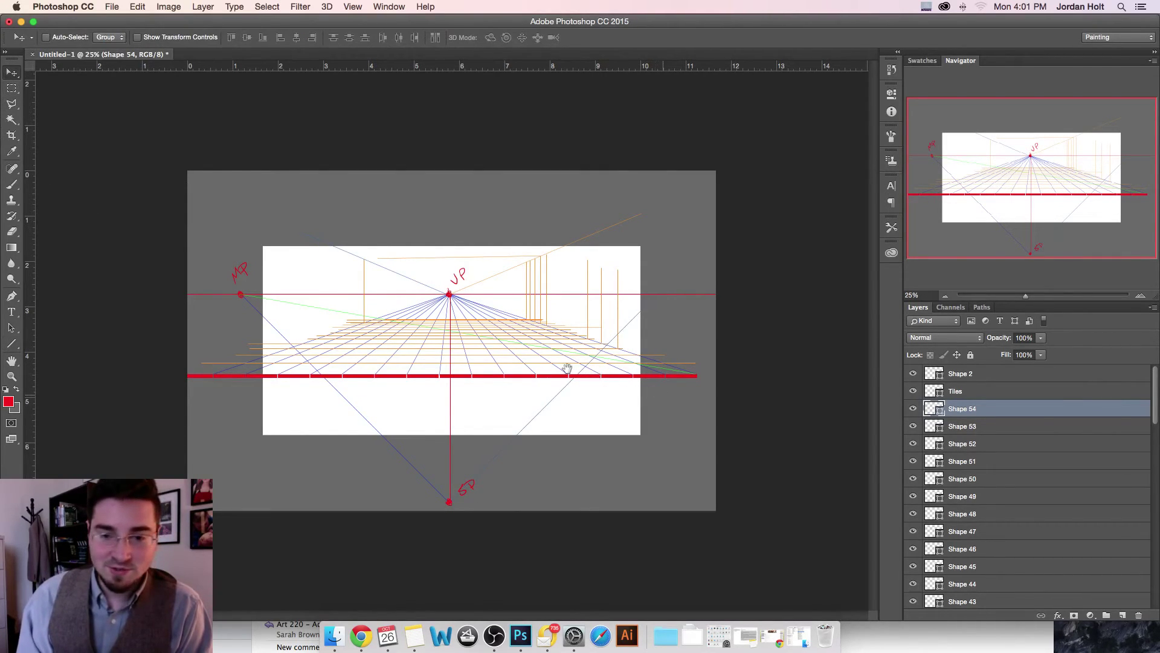
# Step: Examine the right end of the floor grid, where the green measuring line and the outermost converging line meet the red tile bar
pyautogui.press('super+equal')
pyautogui.press('super+equal')
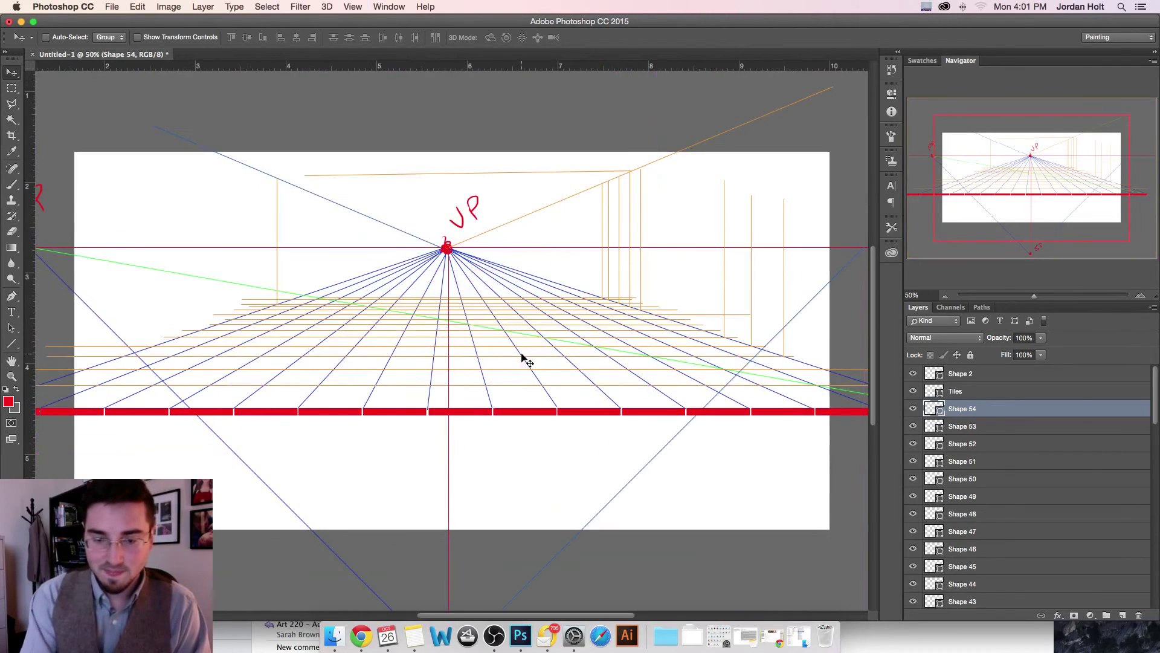
pyautogui.moveTo(542, 380); pyautogui.dragTo(321, 336)
pyautogui.moveTo(538, 328); pyautogui.dragTo(480, 360)
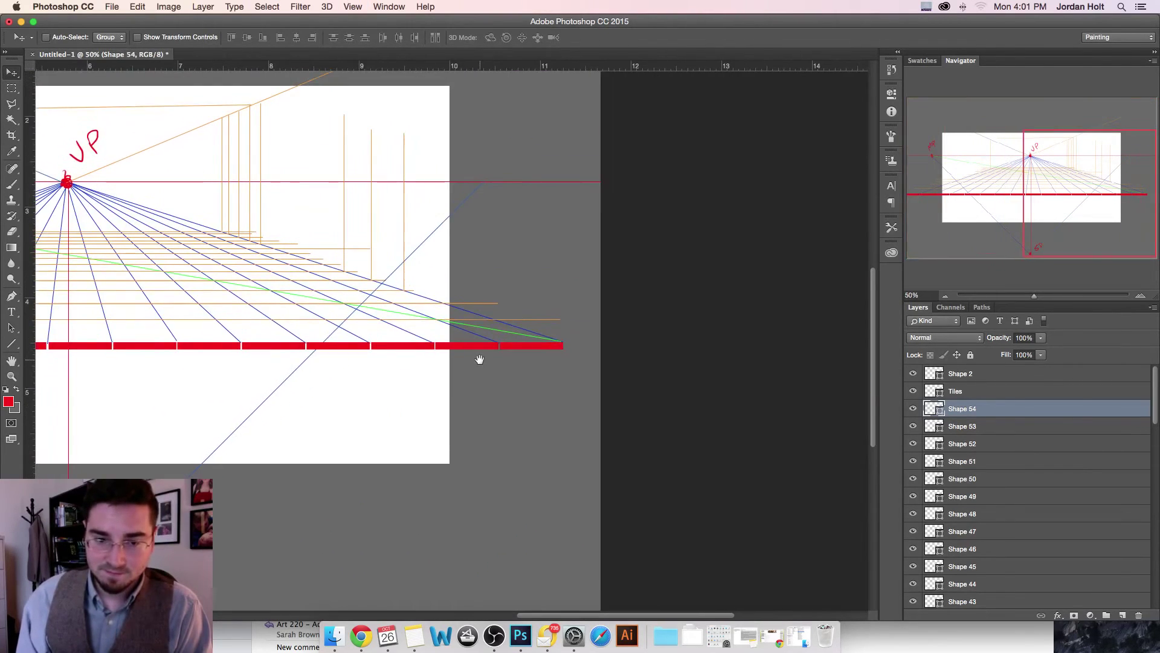
pyautogui.press('super+equal')
pyautogui.press('super+equal')
pyautogui.press('super+equal')
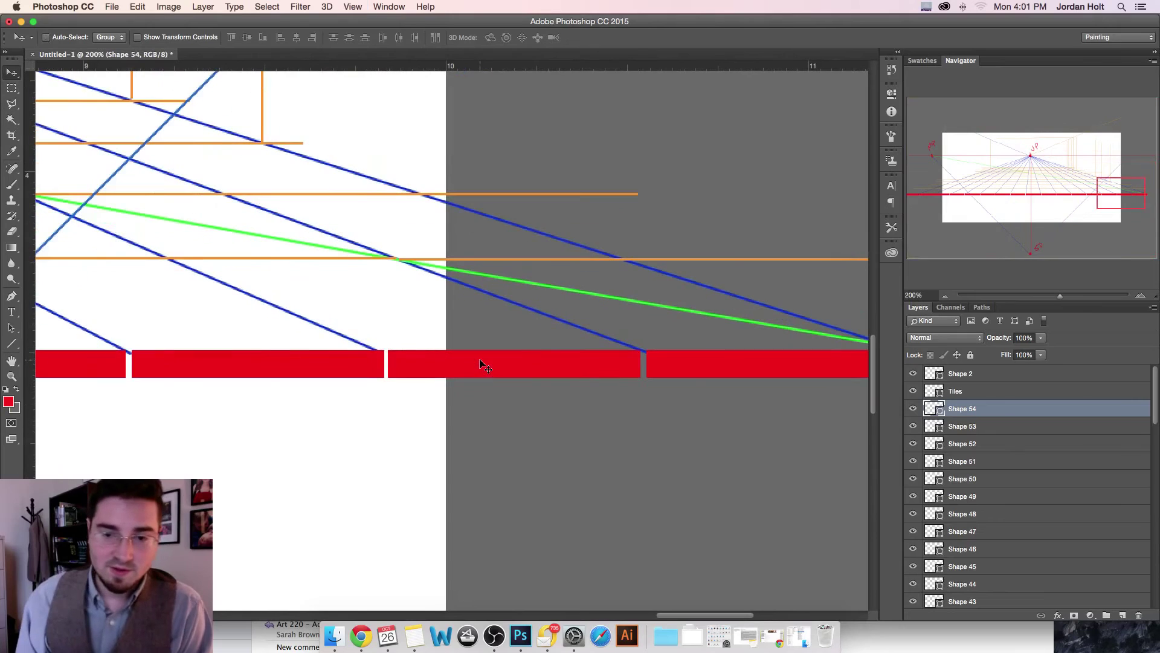
pyautogui.hscroll(3, 476, 365)
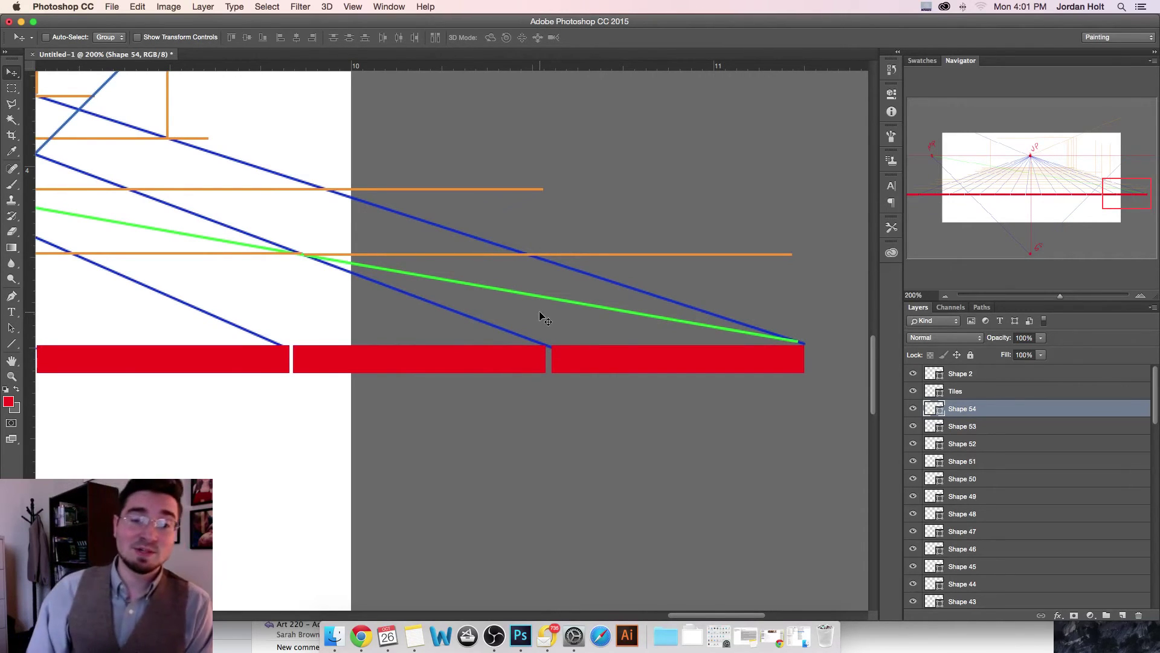
pyautogui.scroll(-5, 539, 311)
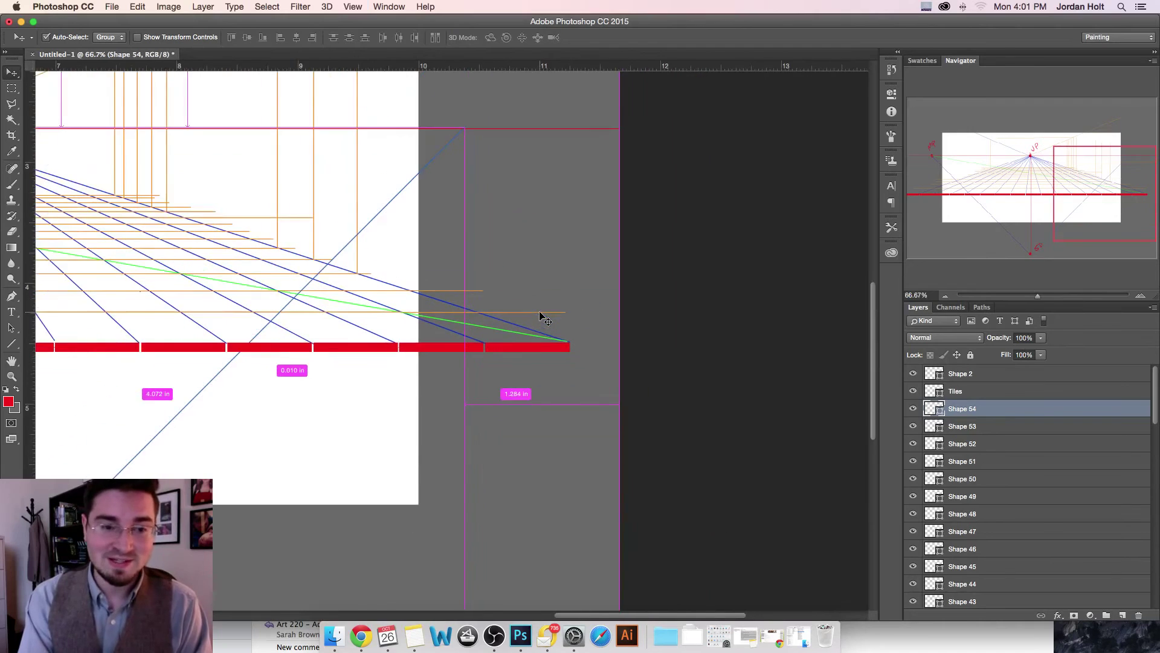
pyautogui.scroll(-3, 540, 313)
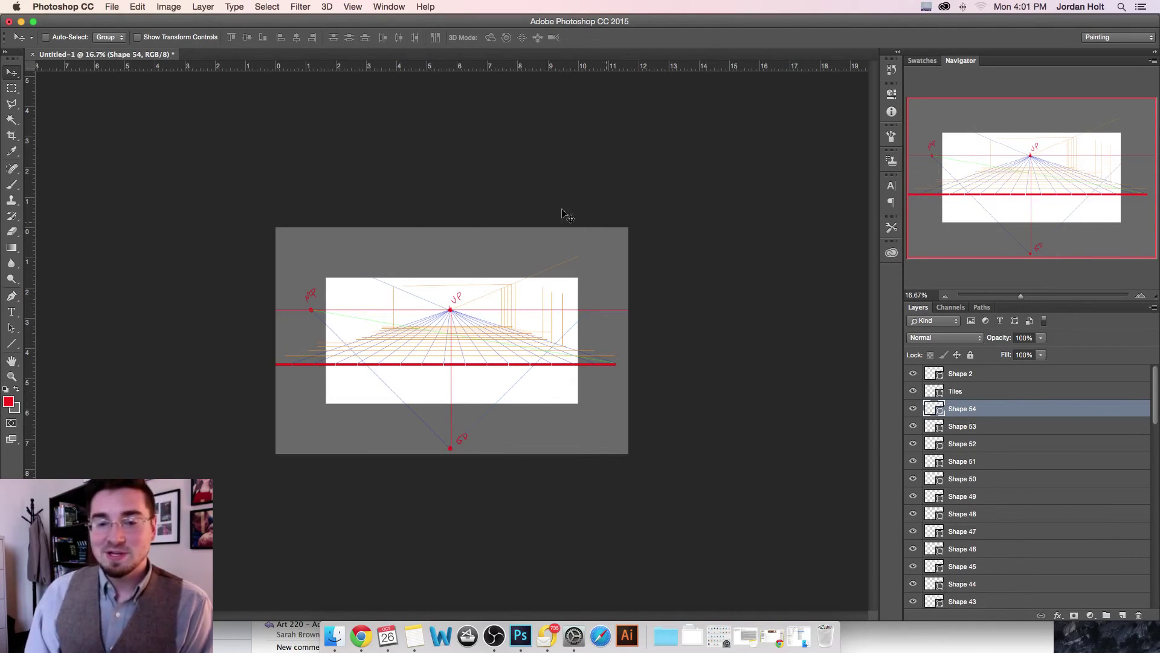
# Step: Enlarge the canvas to 6000 pixels wide and 4000 pixels high, keeping the centre anchor
pyautogui.click(115, 7)
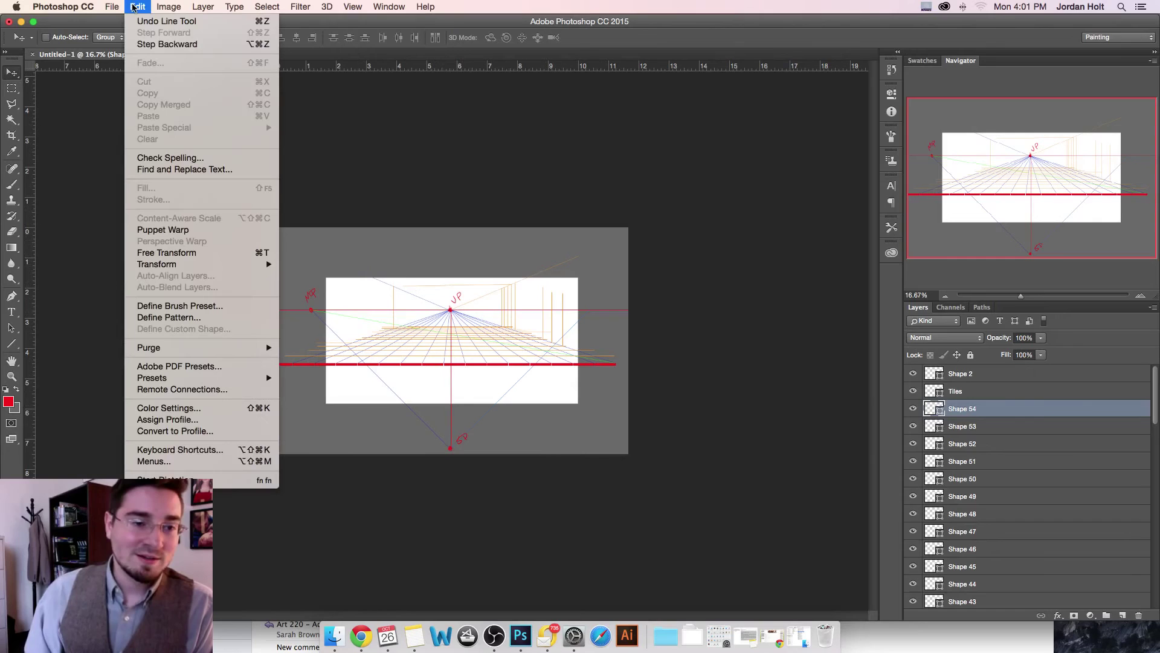
pyautogui.moveTo(169, 6)
pyautogui.click(203, 113)
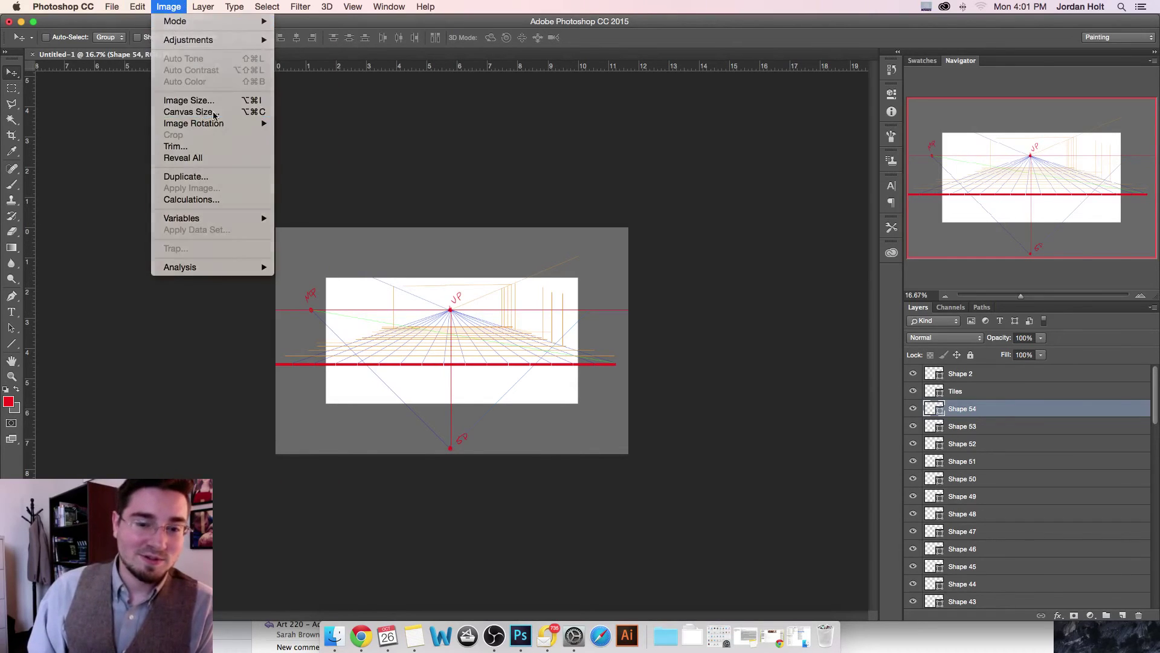
pyautogui.click(626, 276)
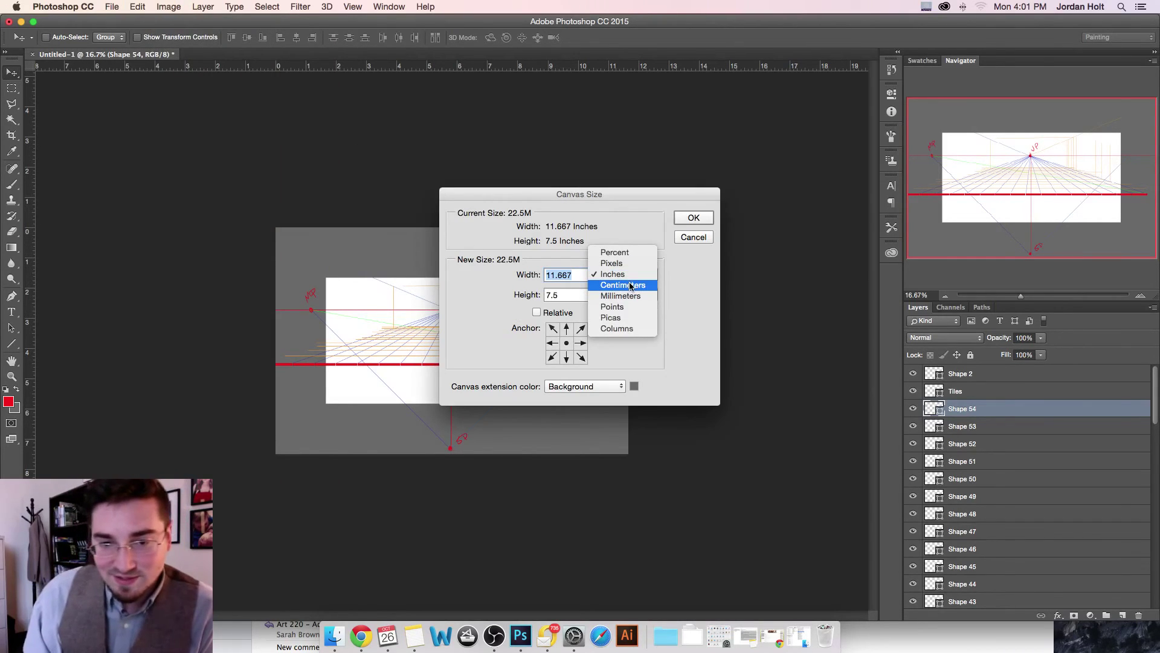
pyautogui.click(625, 263)
pyautogui.click(555, 275)
pyautogui.doubleClick(556, 274)
pyautogui.write('600')
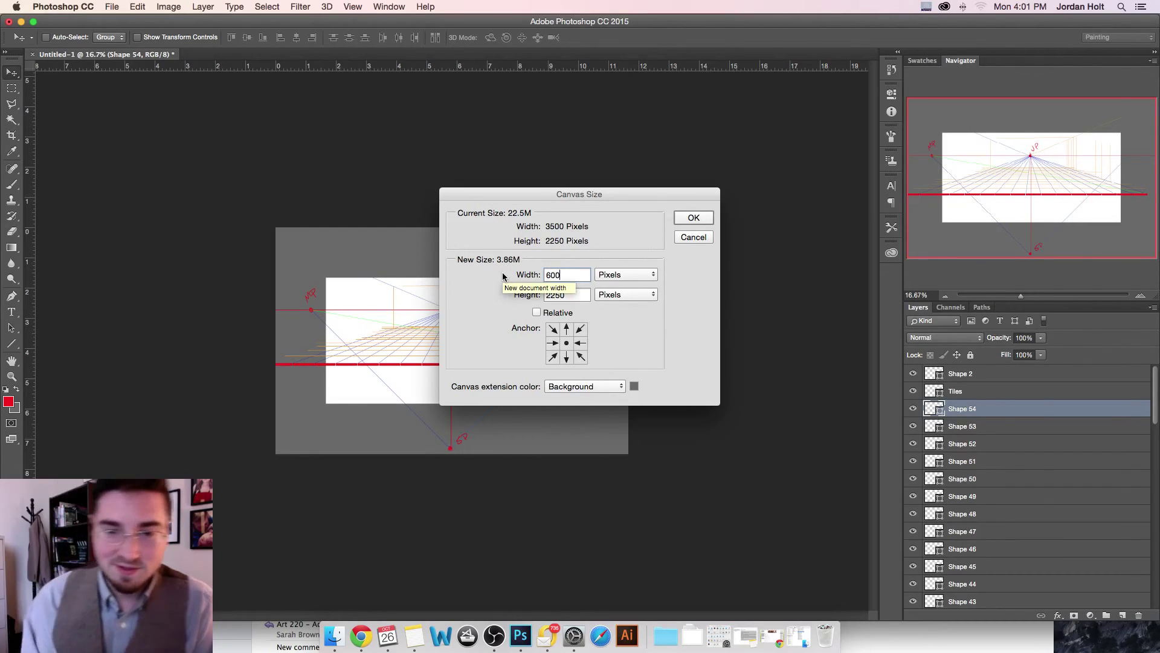
pyautogui.write('0')
pyautogui.press('Tab')
pyautogui.write('4000')
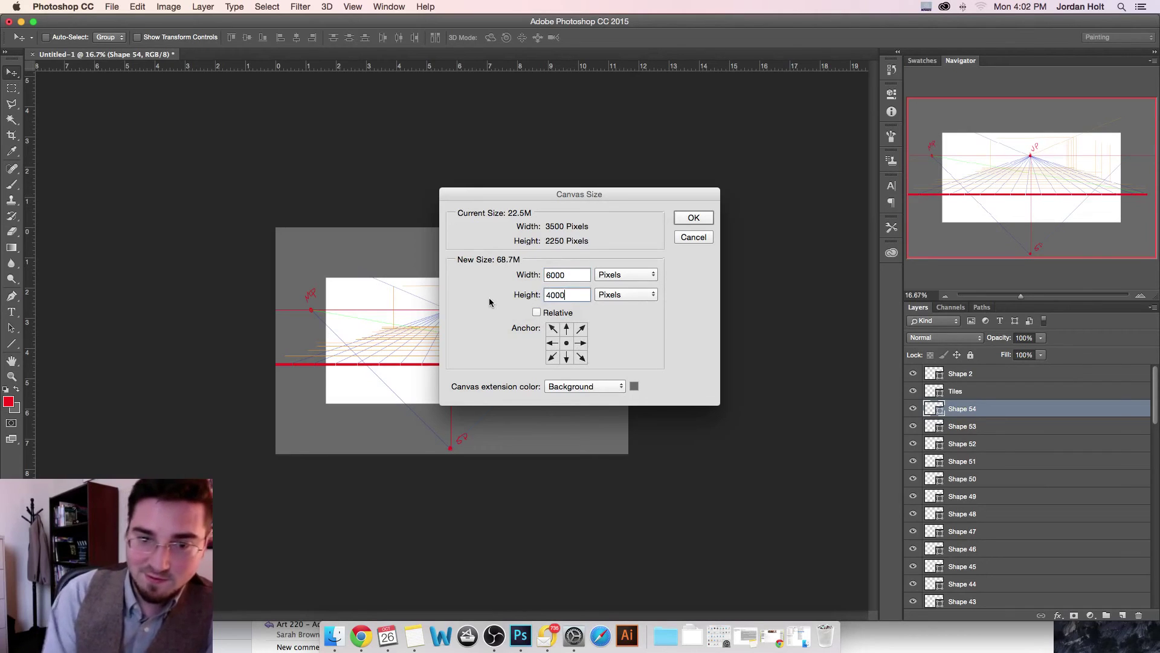
pyautogui.click(694, 219)
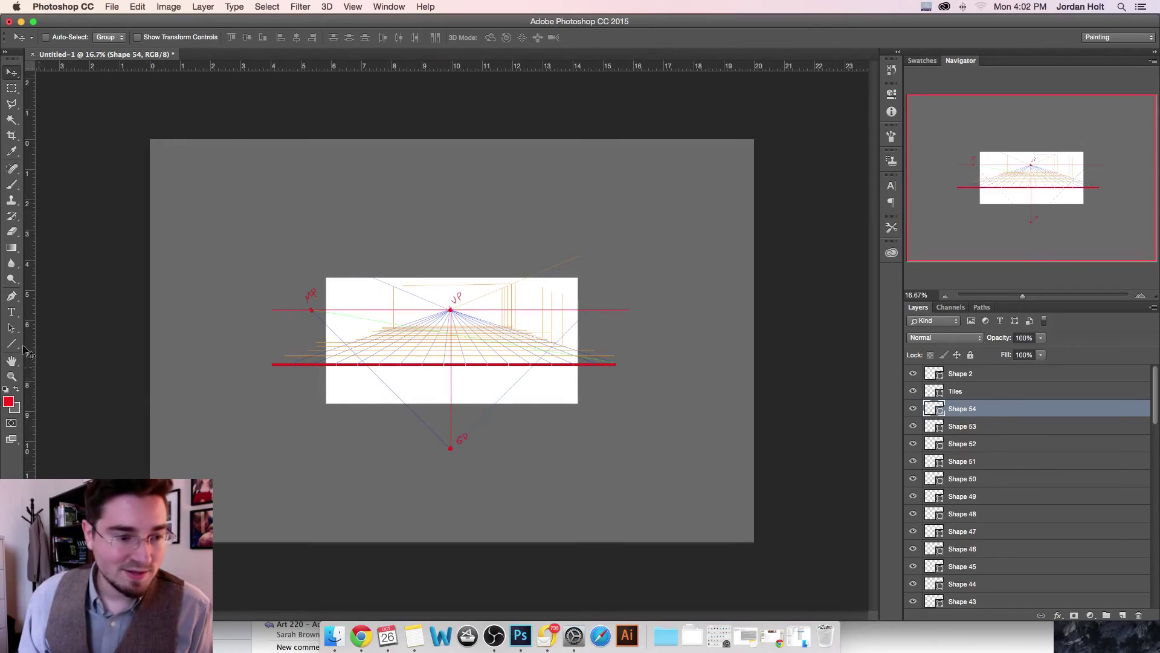
# Step: Draw two blue 45° diagonals from a point below SP, one up-left and one up-right, each reaching just past the horizon's height
pyautogui.click(11, 344)
pyautogui.moveTo(451, 518); pyautogui.dragTo(205, 320)
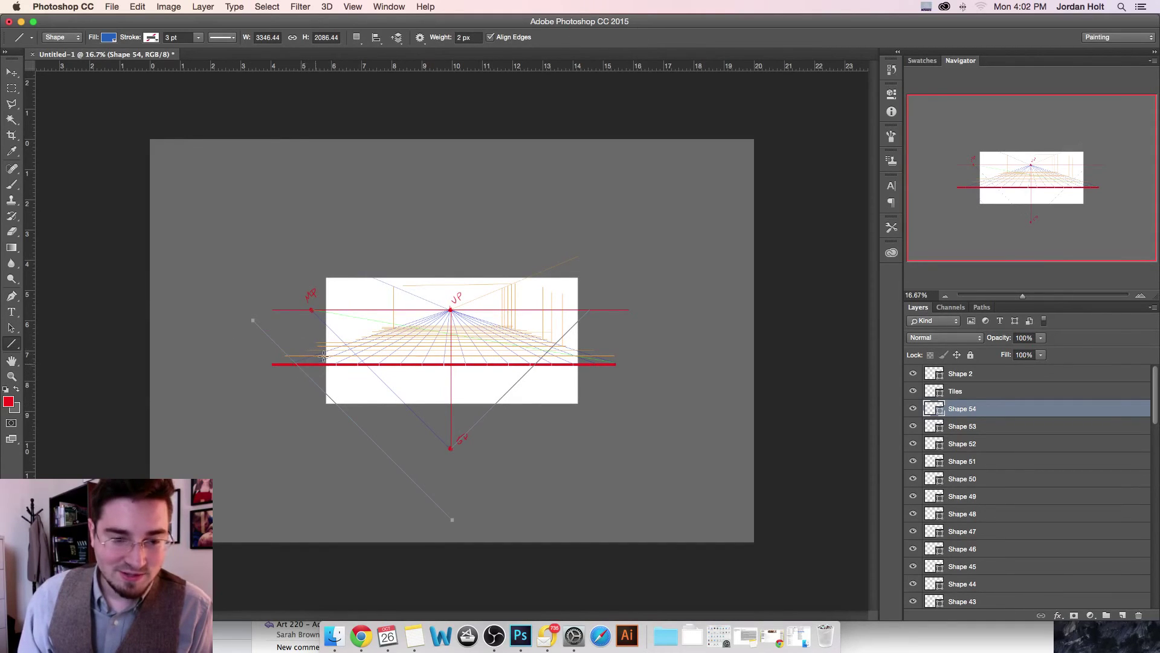
pyautogui.moveTo(454, 521); pyautogui.dragTo(682, 292)
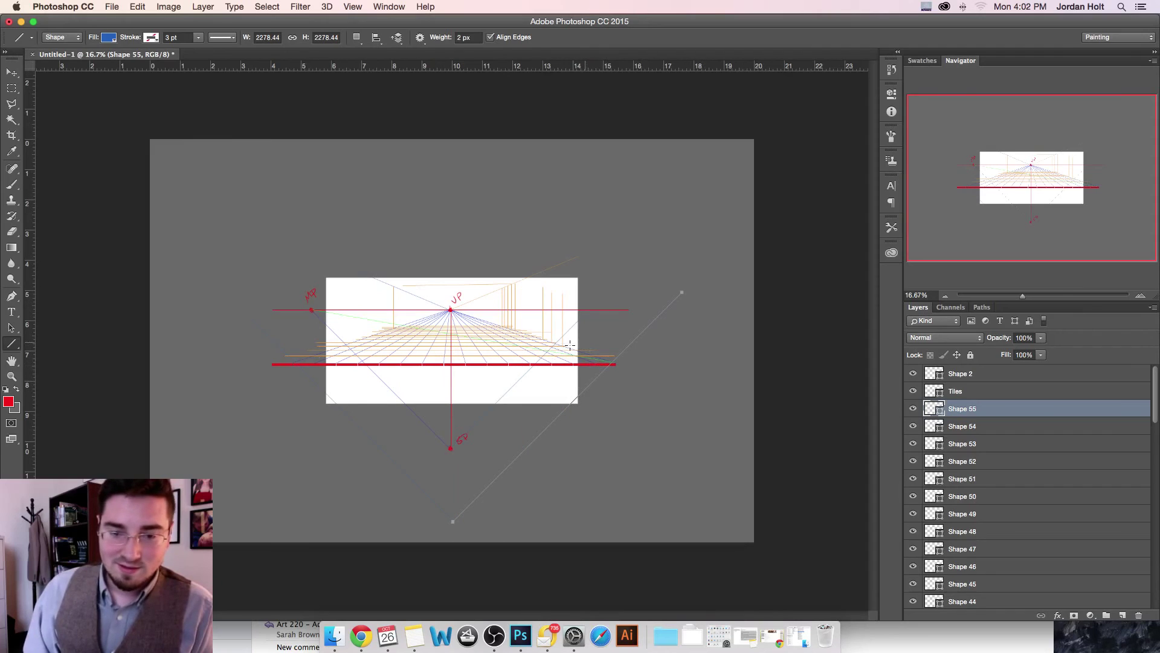